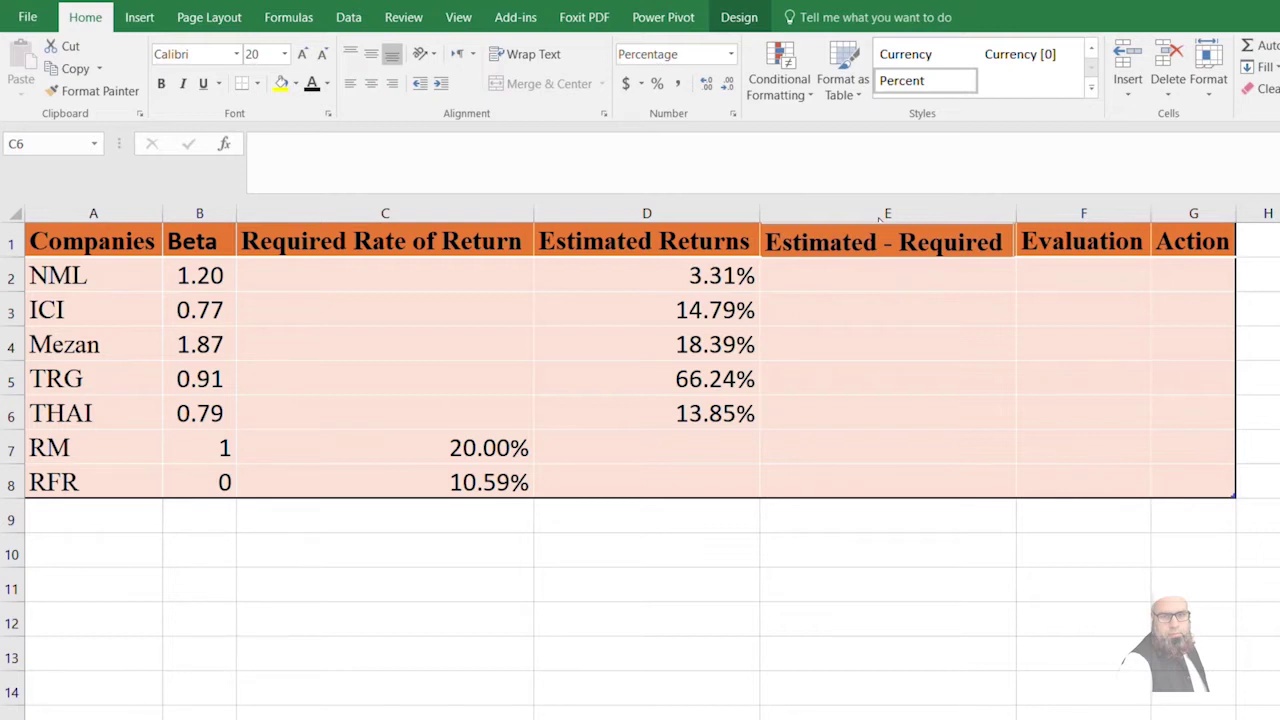
Paste the equation "Required Rate of return = RF + Beta (RM − RF)" below the table, starting around row 10.
click(646, 692)
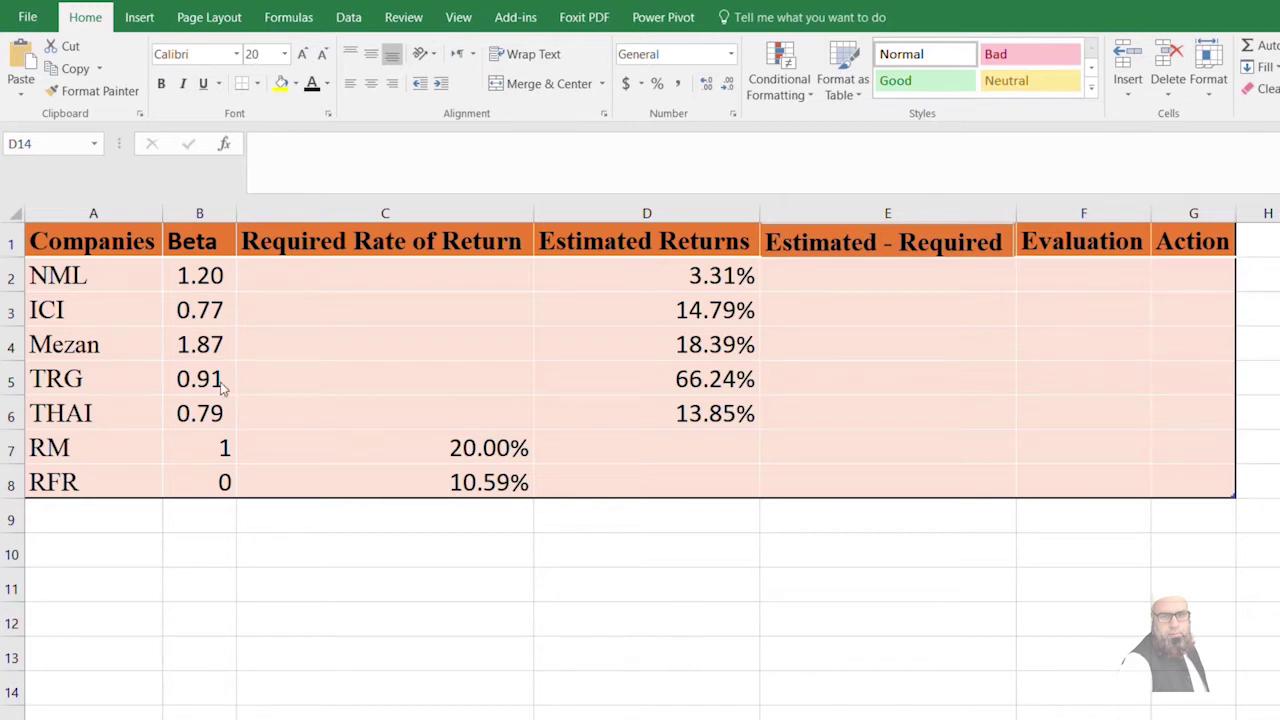
click(206, 543)
key(ctrl+v)
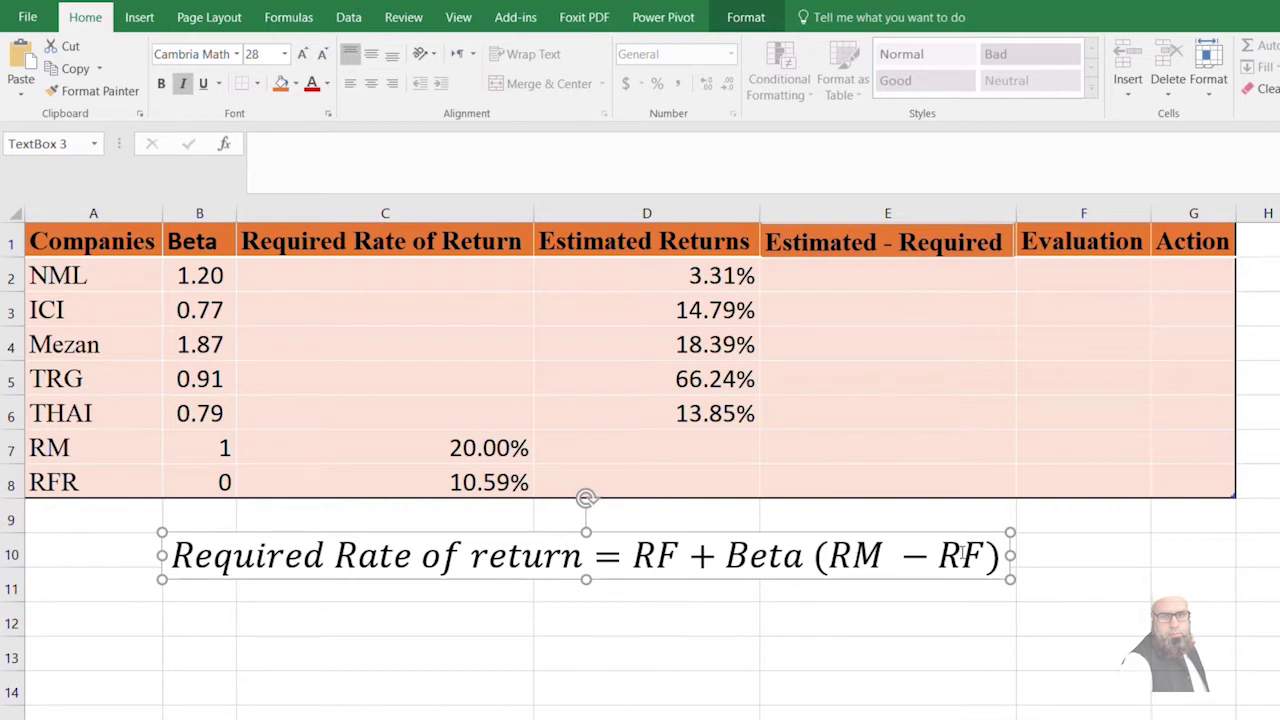
click(346, 266)
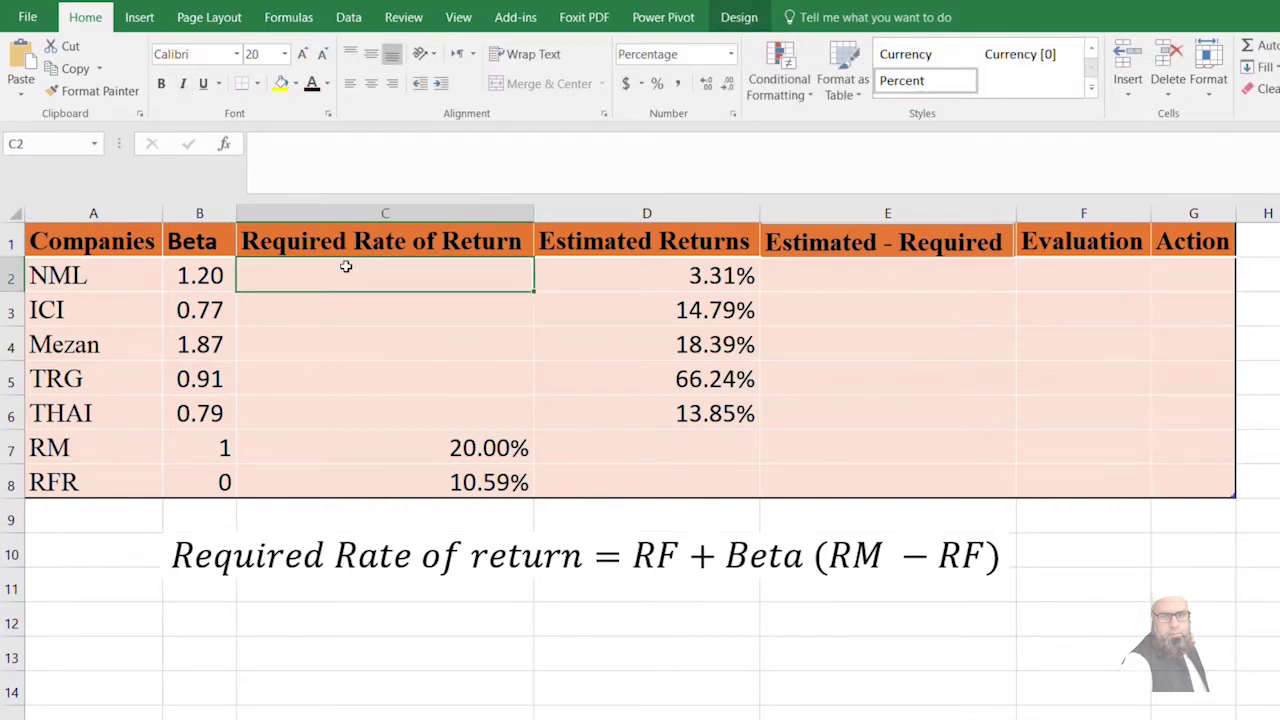
text(=)
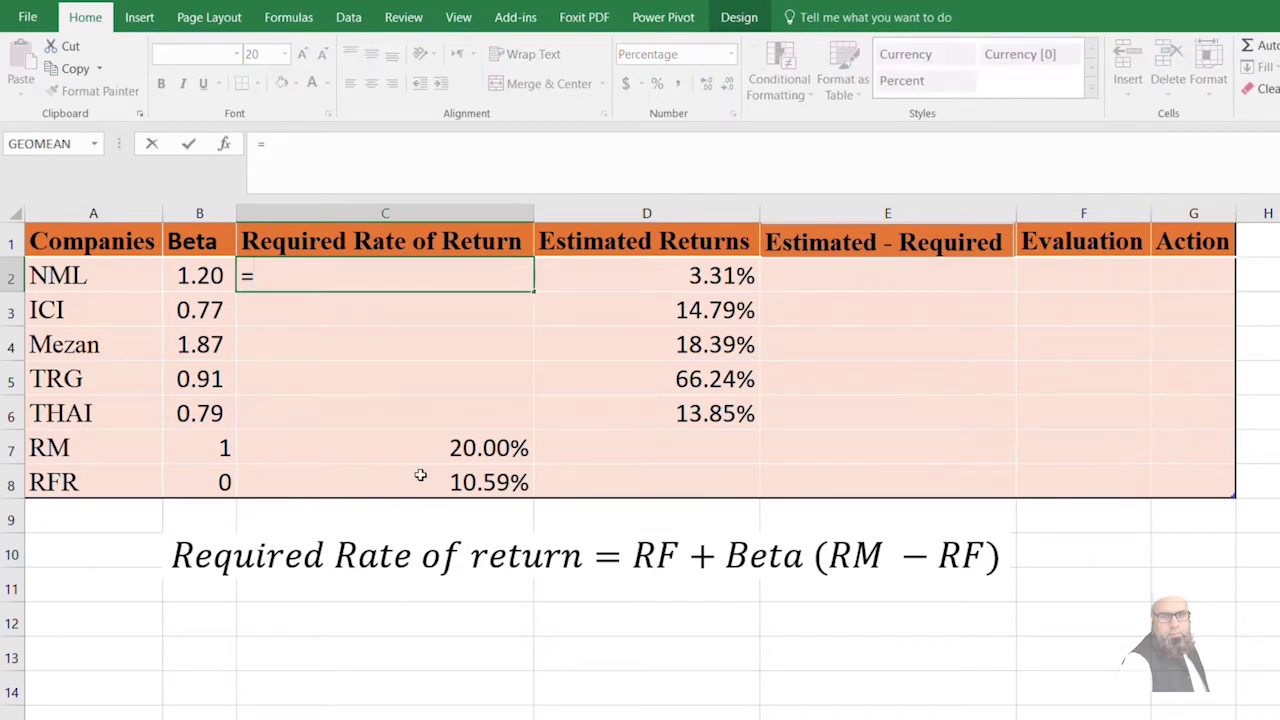
click(420, 477)
key(F4)
text(+)
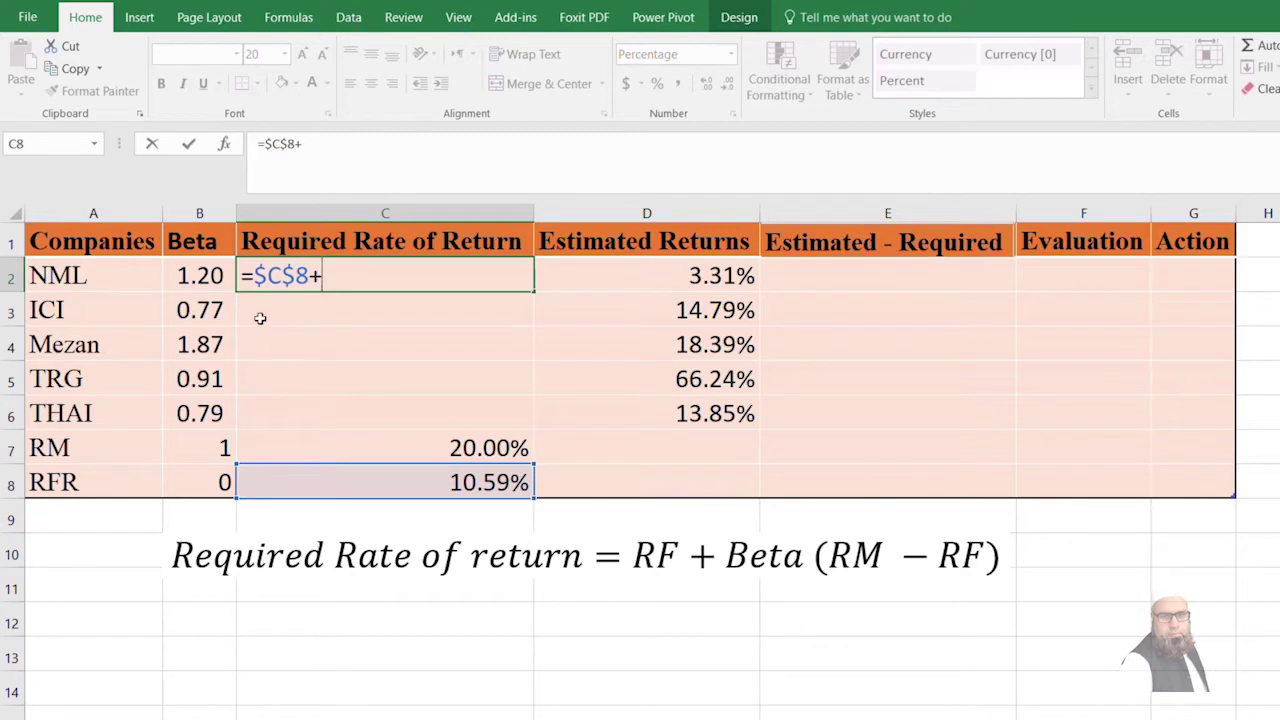
click(200, 280)
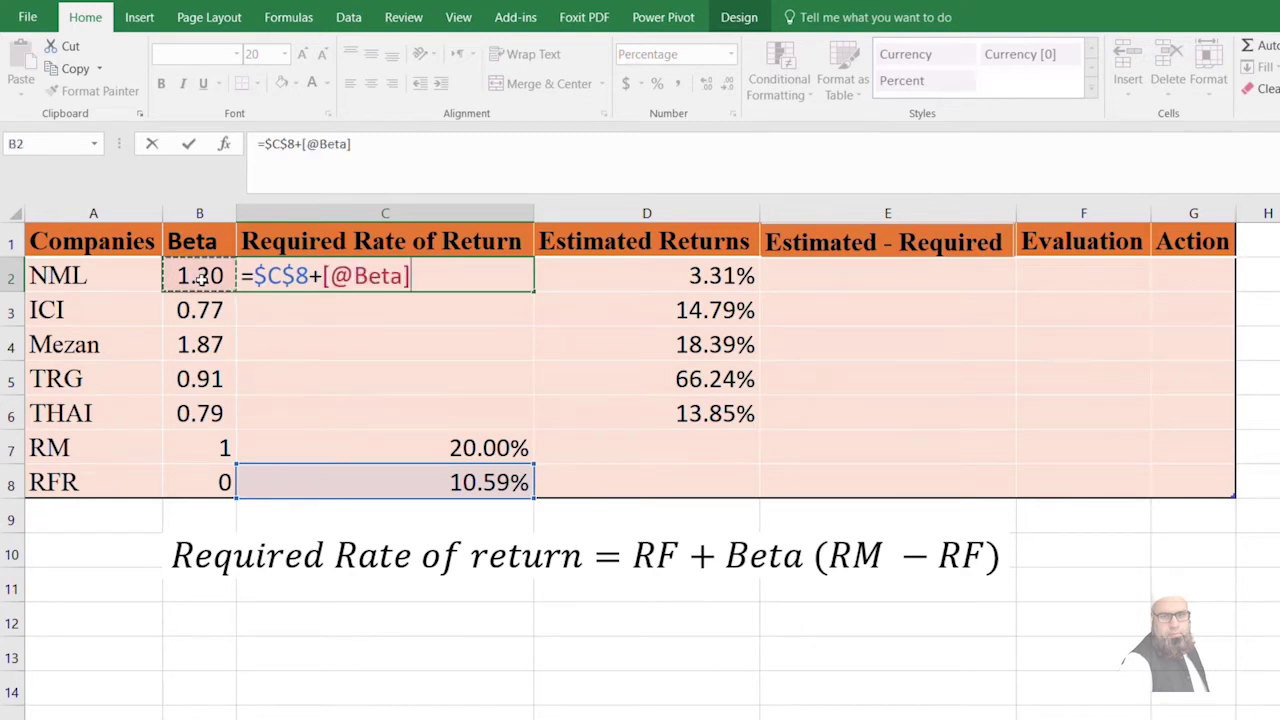
text(*()
click(455, 450)
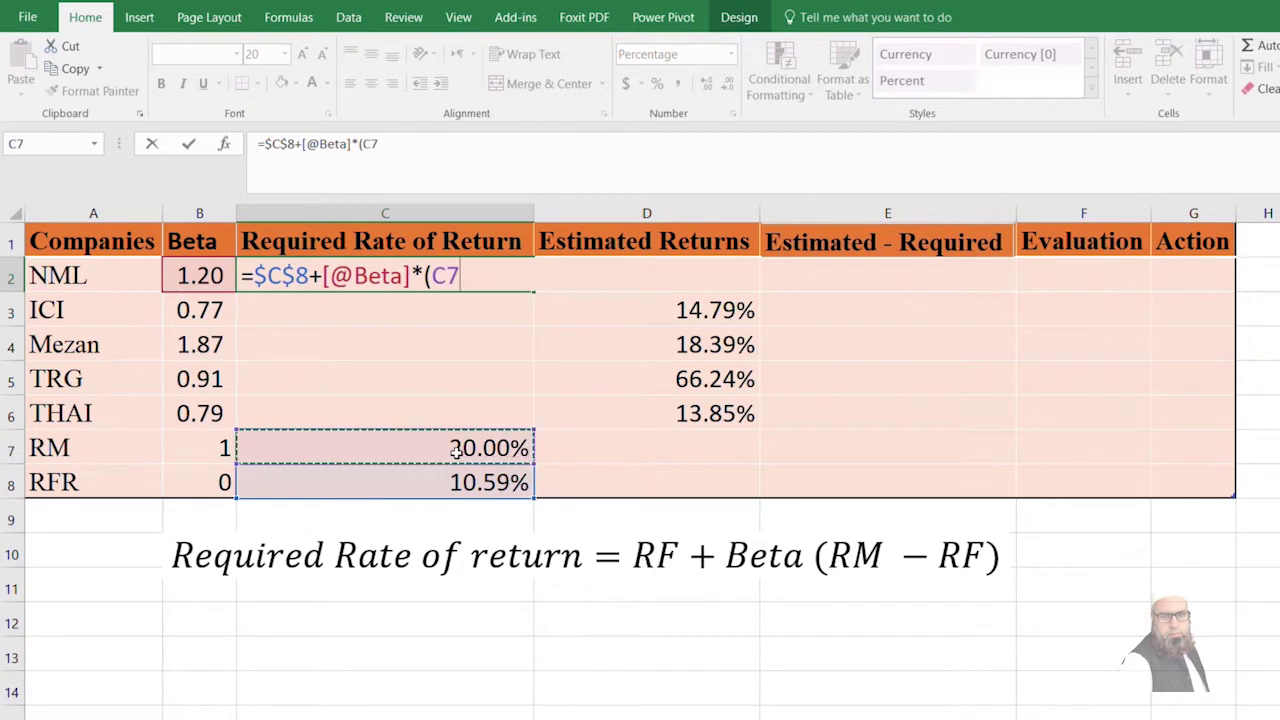
key(F4)
text(-)
click(455, 483)
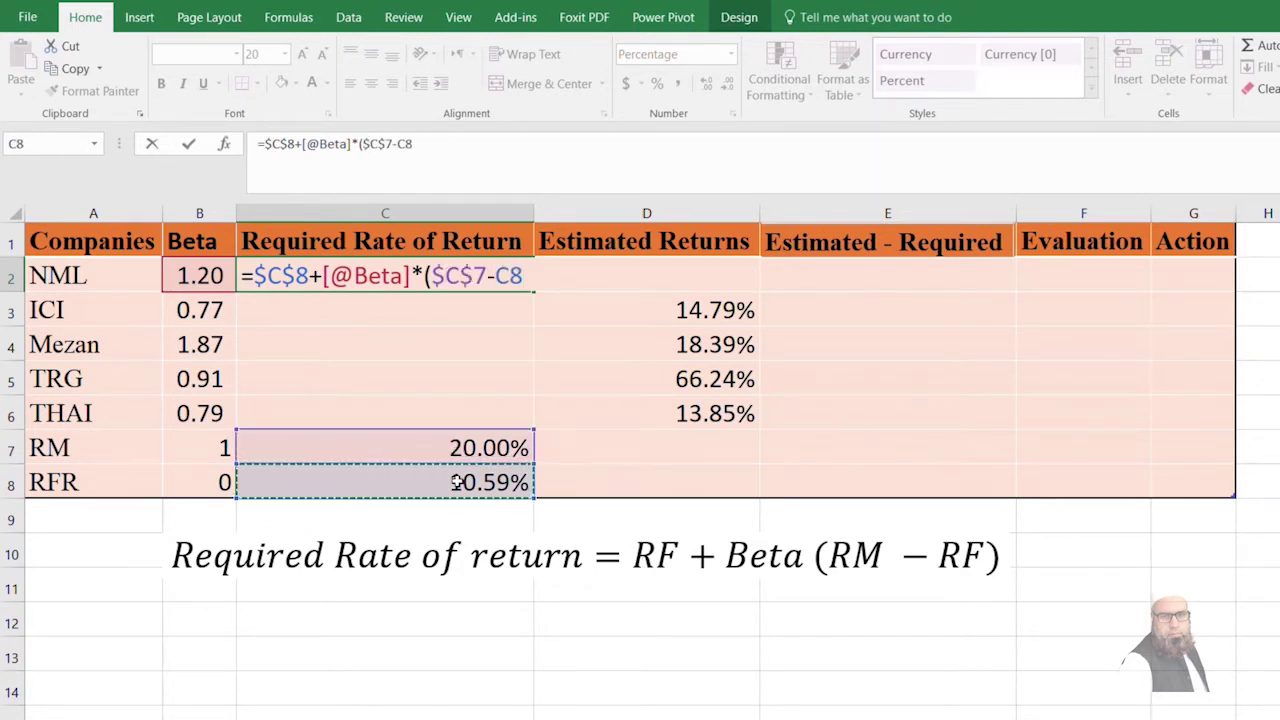
key(F4)
text())
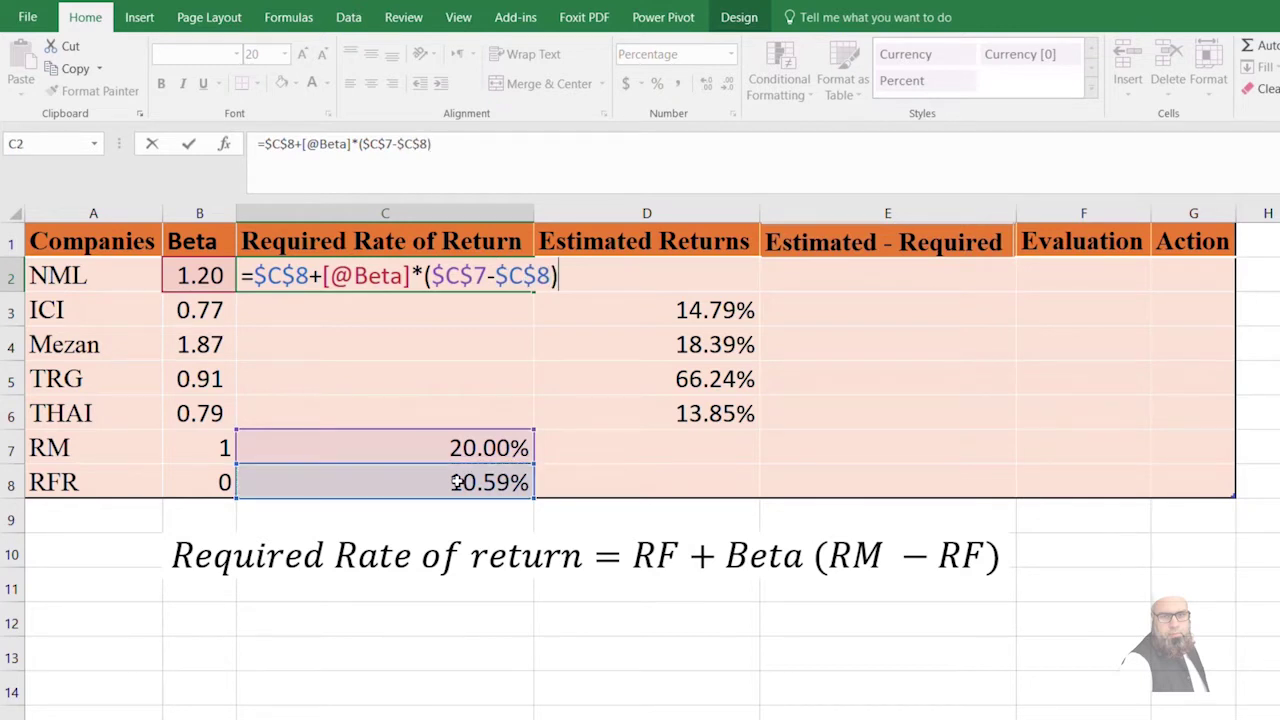
key(Return)
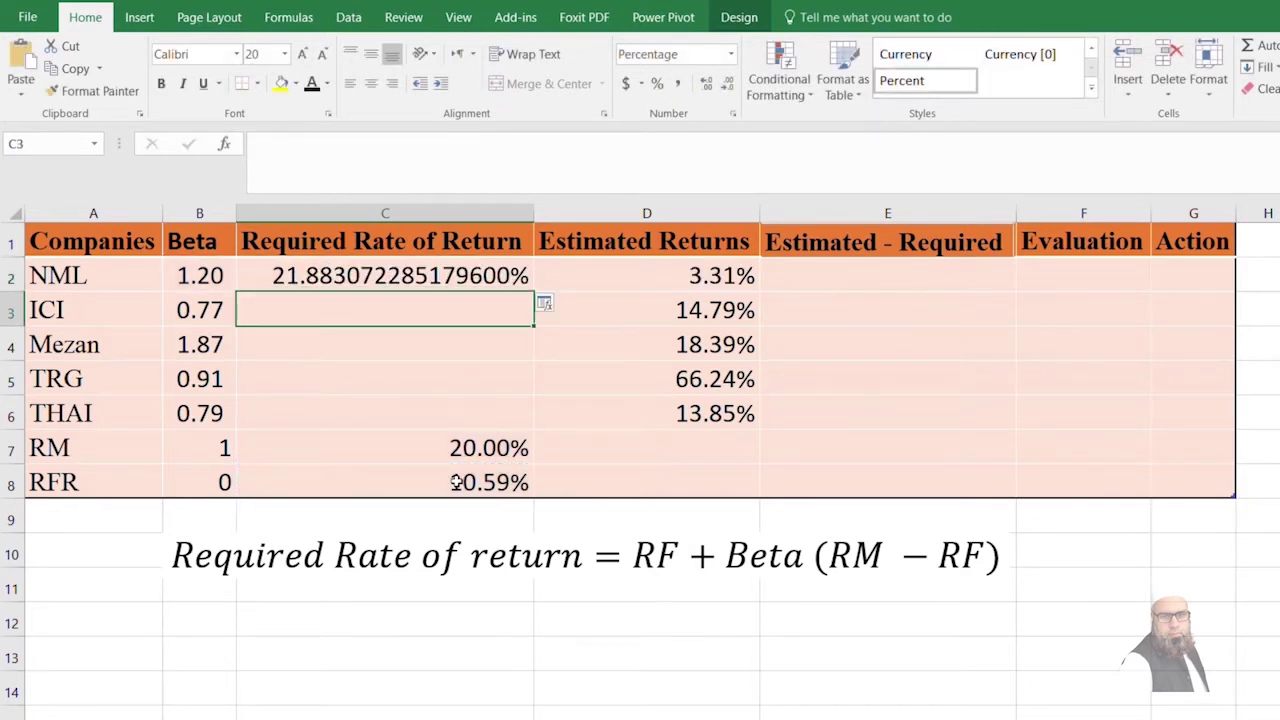
Format NML's required rate of return as a percentage with two decimals and fill its formula down to C6.
click(452, 276)
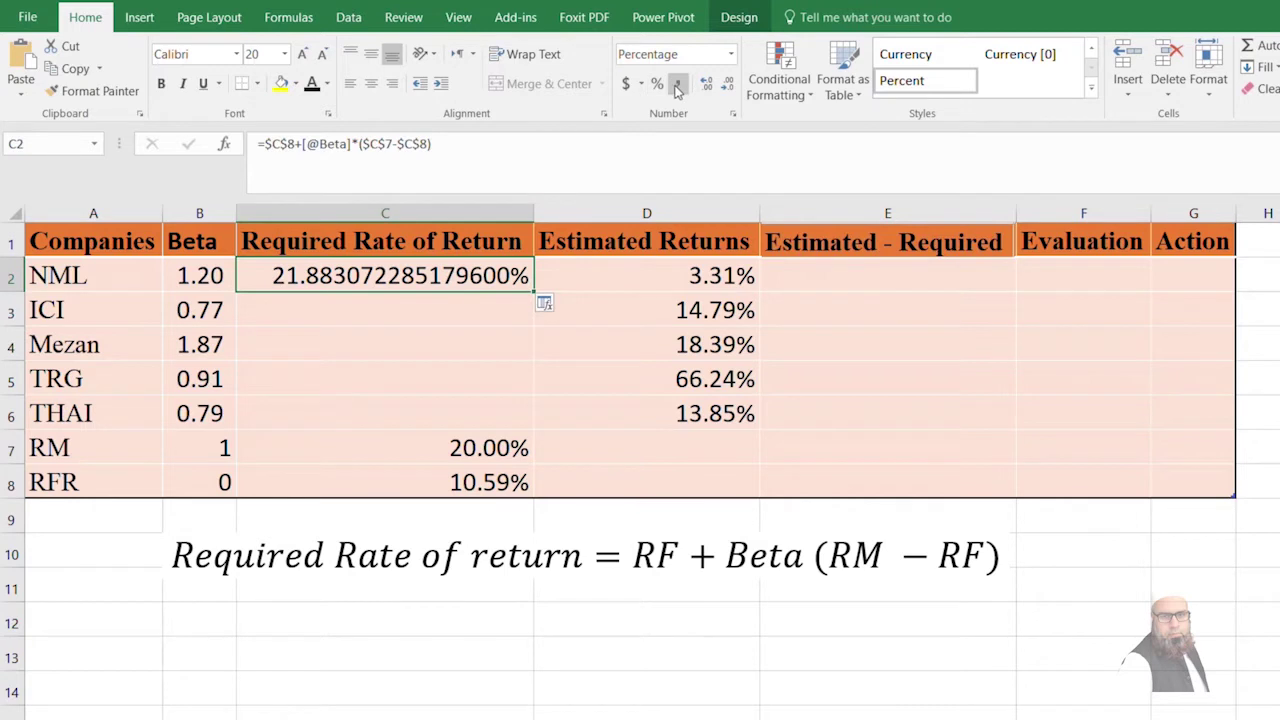
click(677, 83)
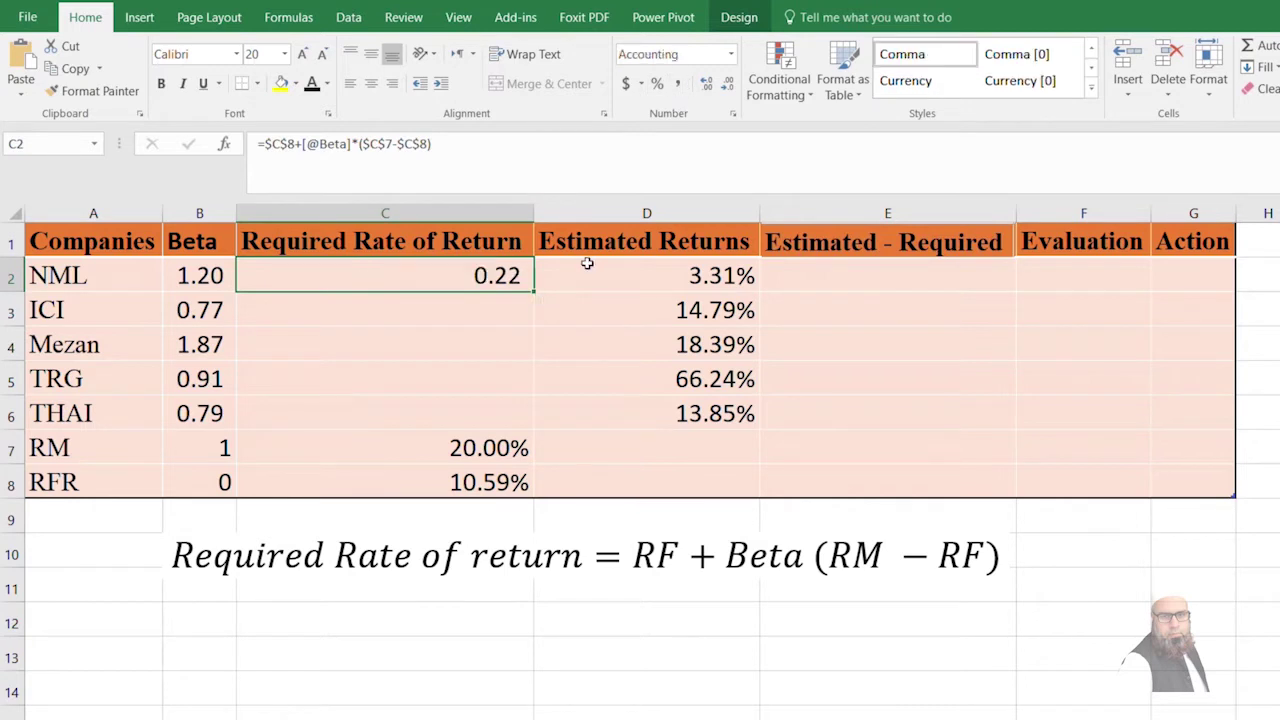
click(660, 86)
click(706, 83)
click(706, 83)
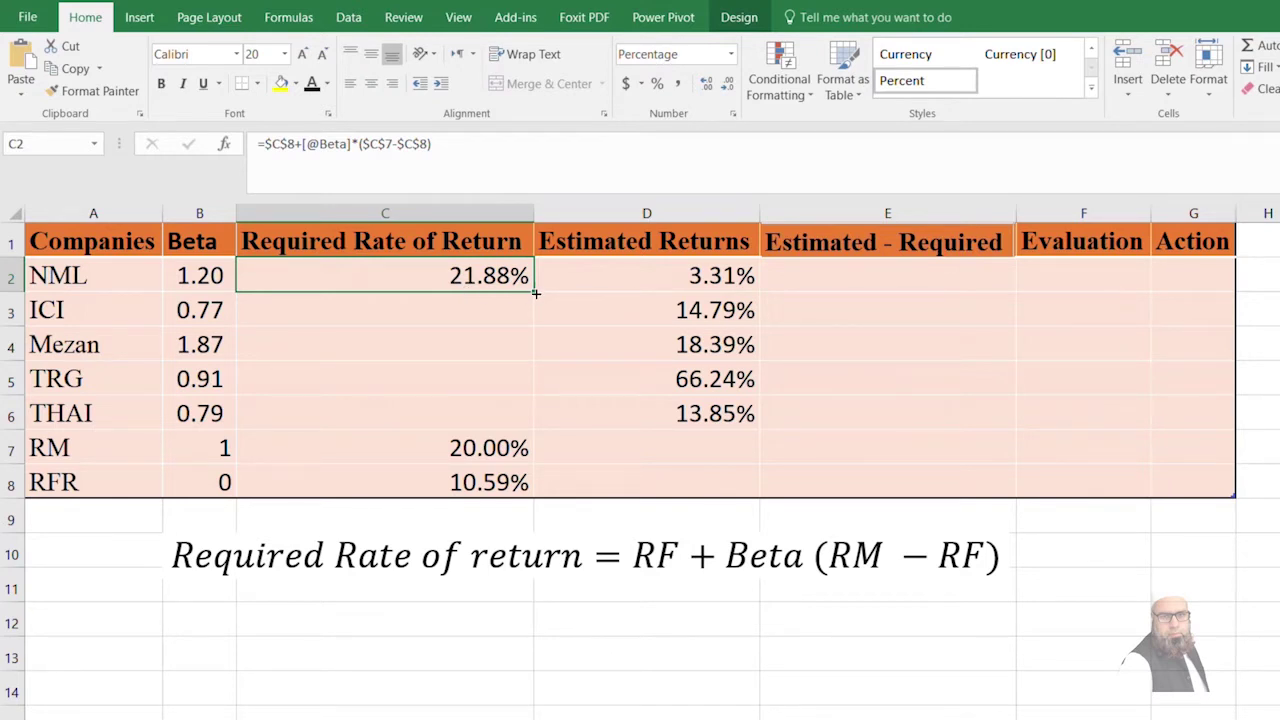
drag(536, 293, 536, 415)
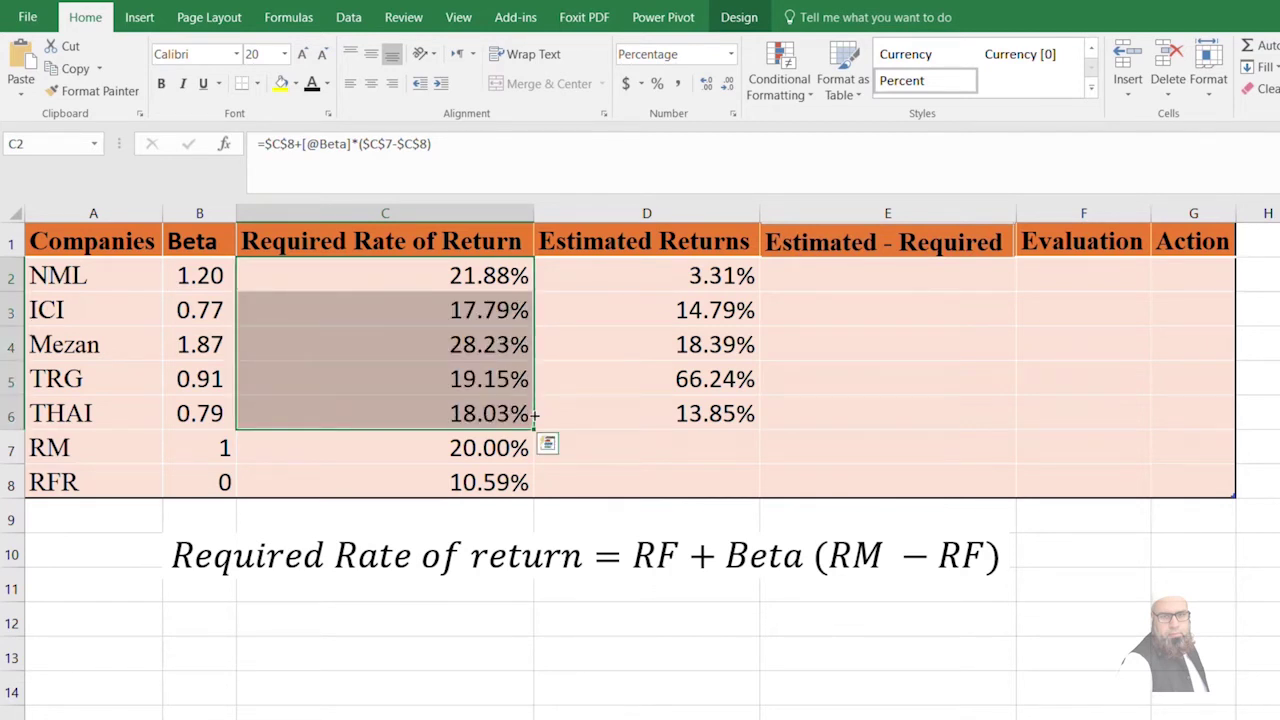
click(667, 379)
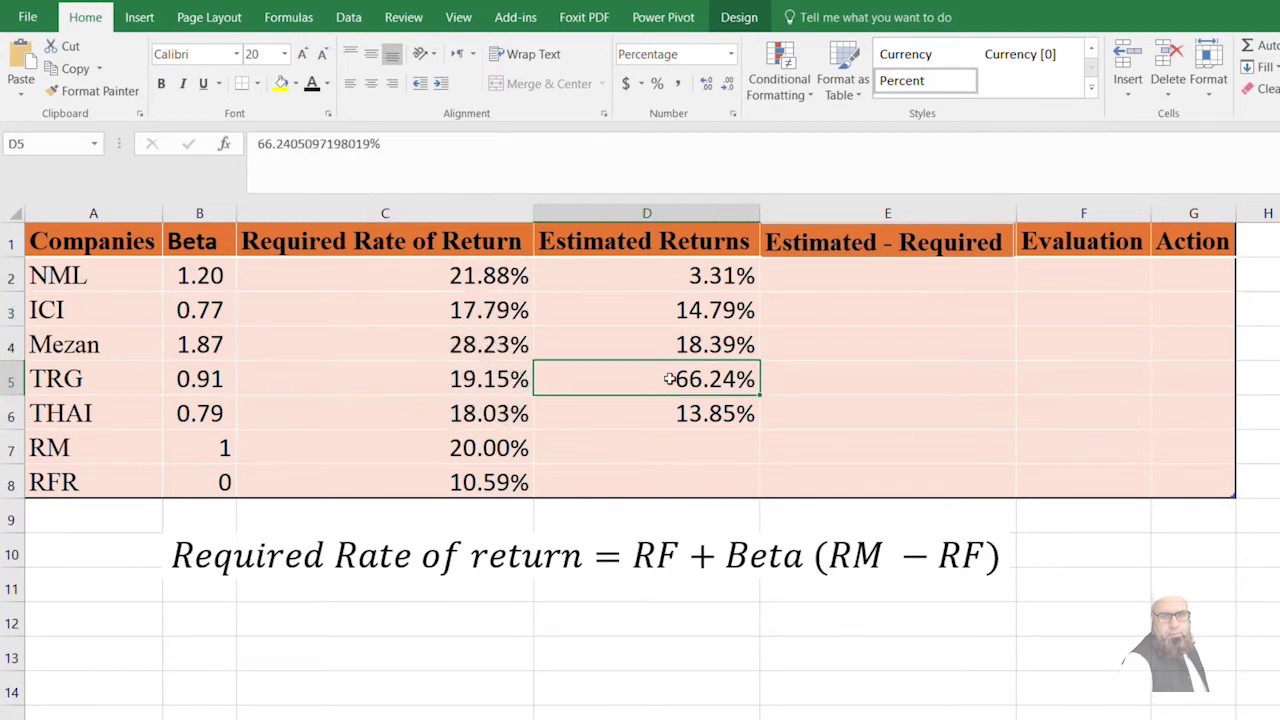
click(450, 345)
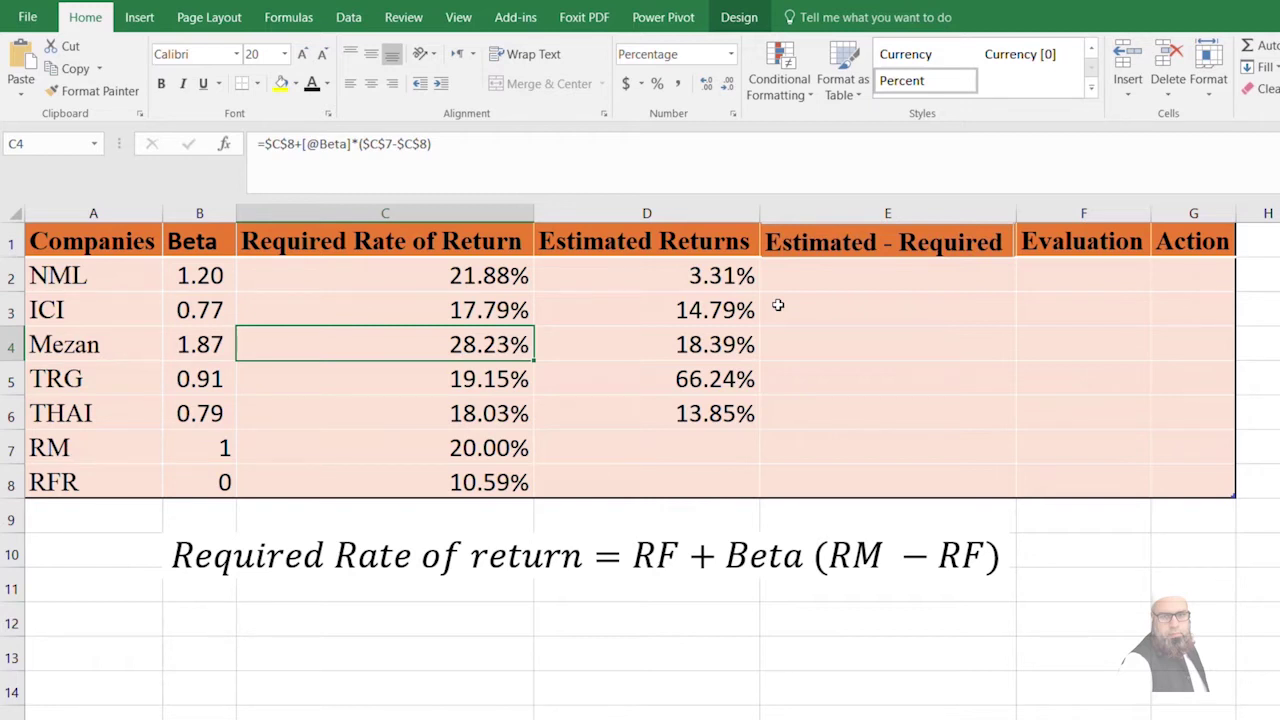
key(Right)
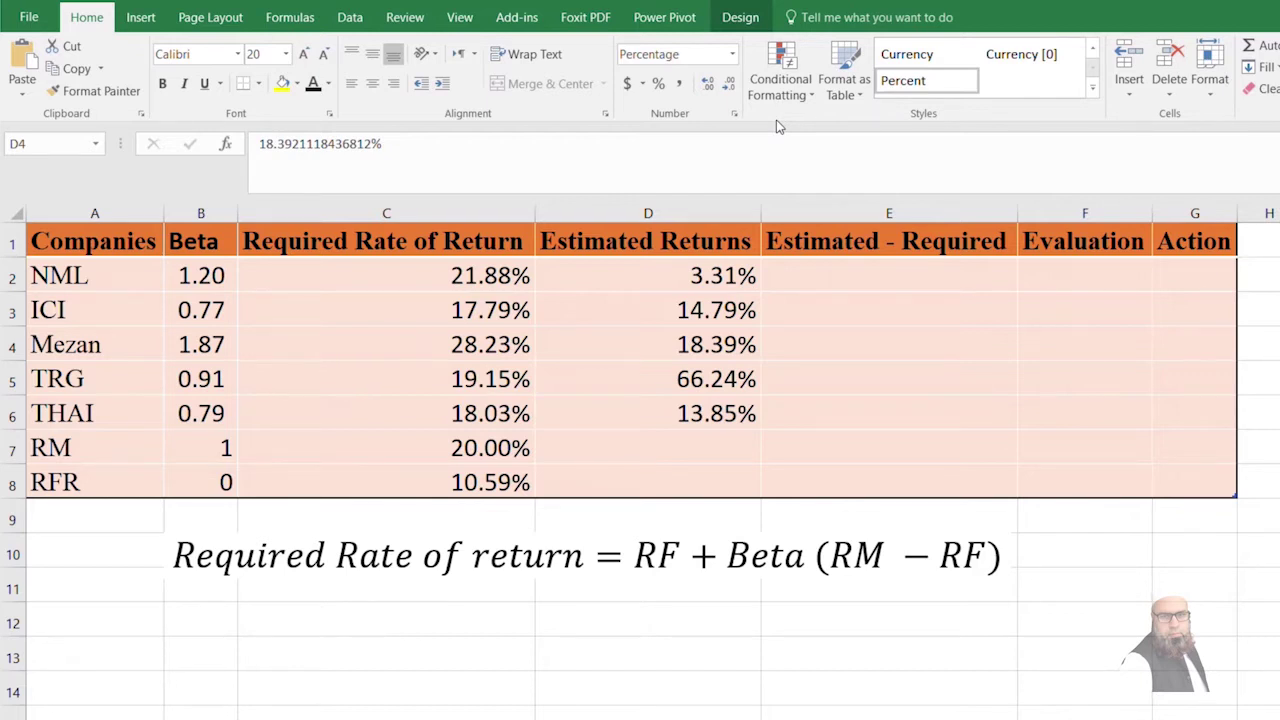
Fill the Estimated - Required column with the formula =[@[Estimated Returns]]-[@[Required Rate of Return]], entered in E2.
click(789, 266)
text(=)
click(720, 282)
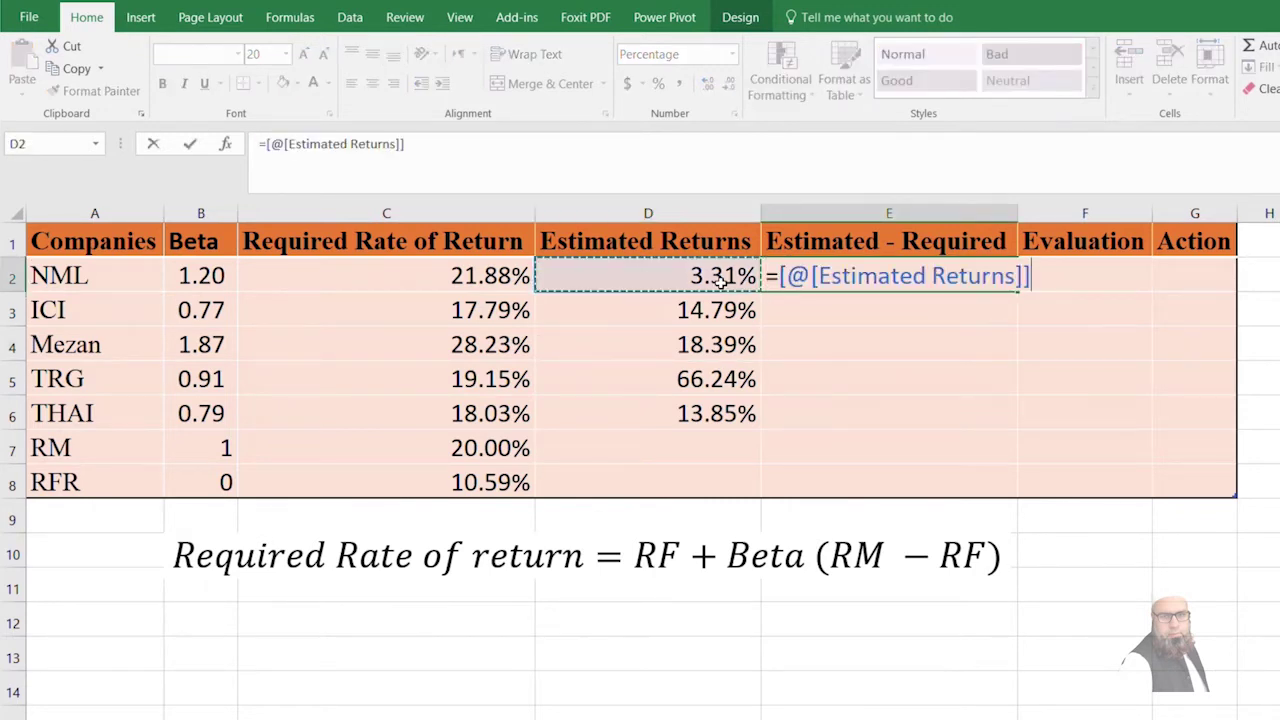
text(-)
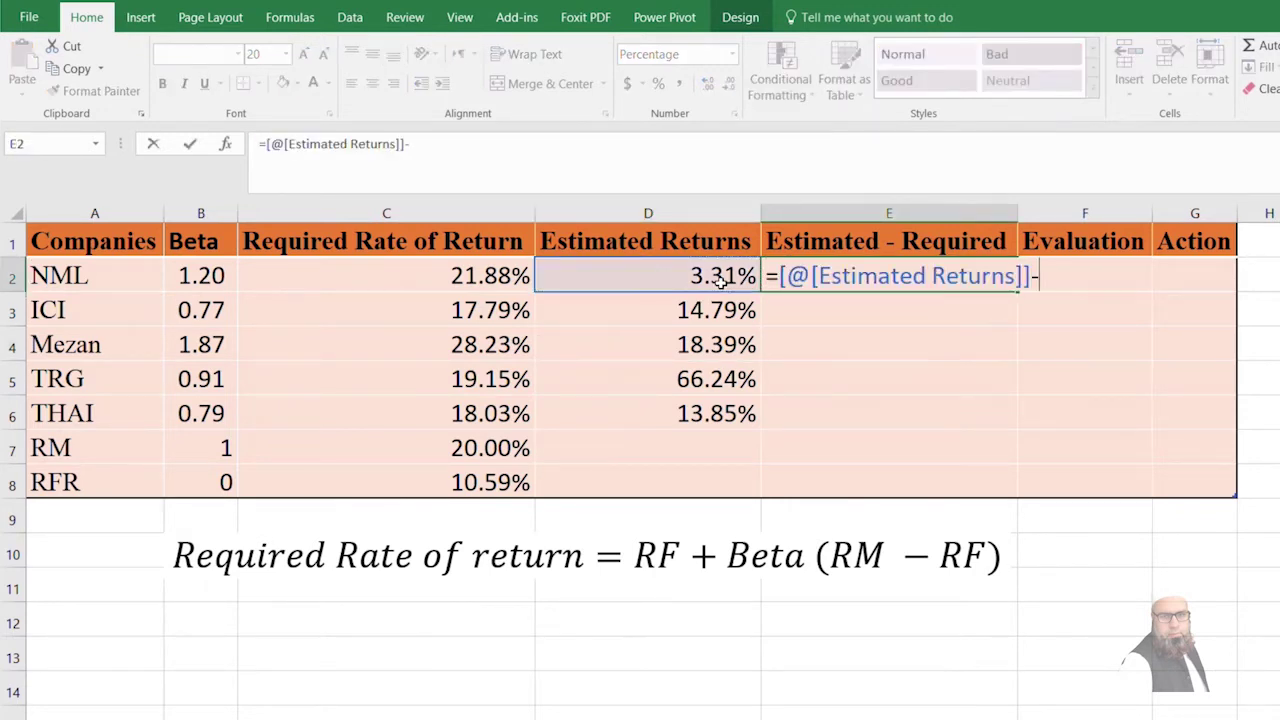
click(492, 280)
key(Return)
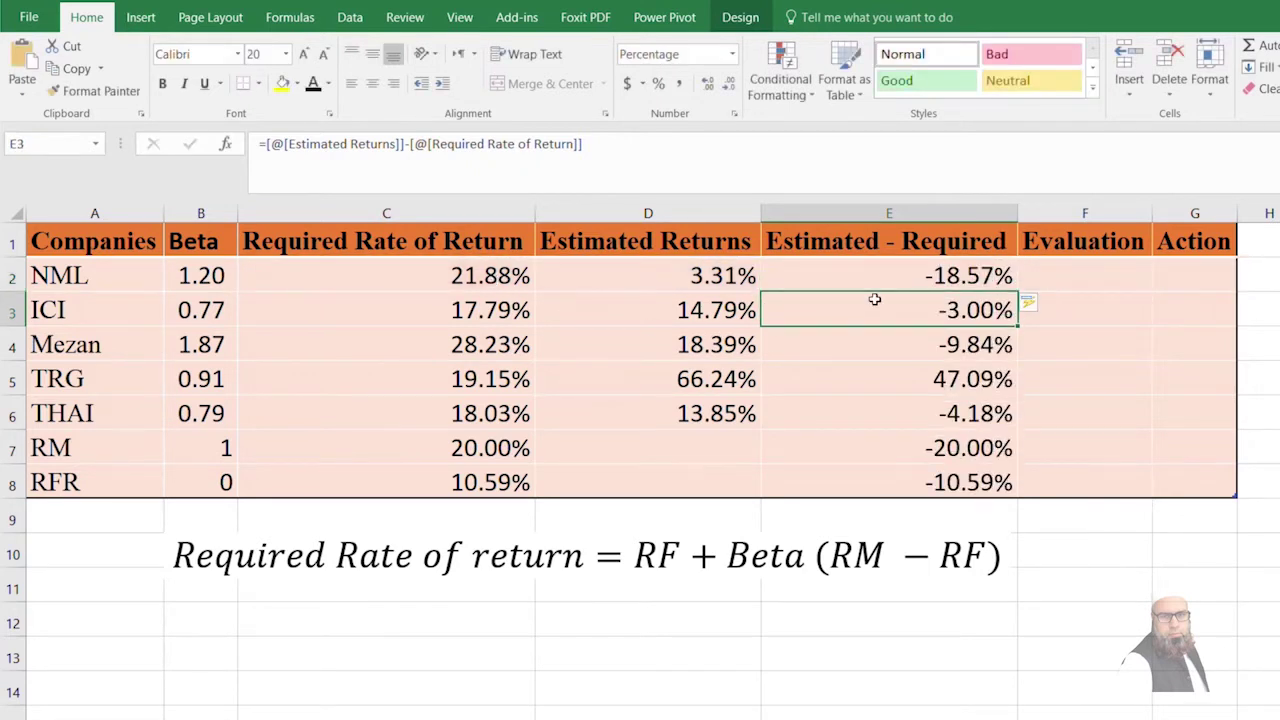
Clear the Estimated - Required values in the RM and RFR rows.
drag(929, 446, 938, 473)
key(Delete)
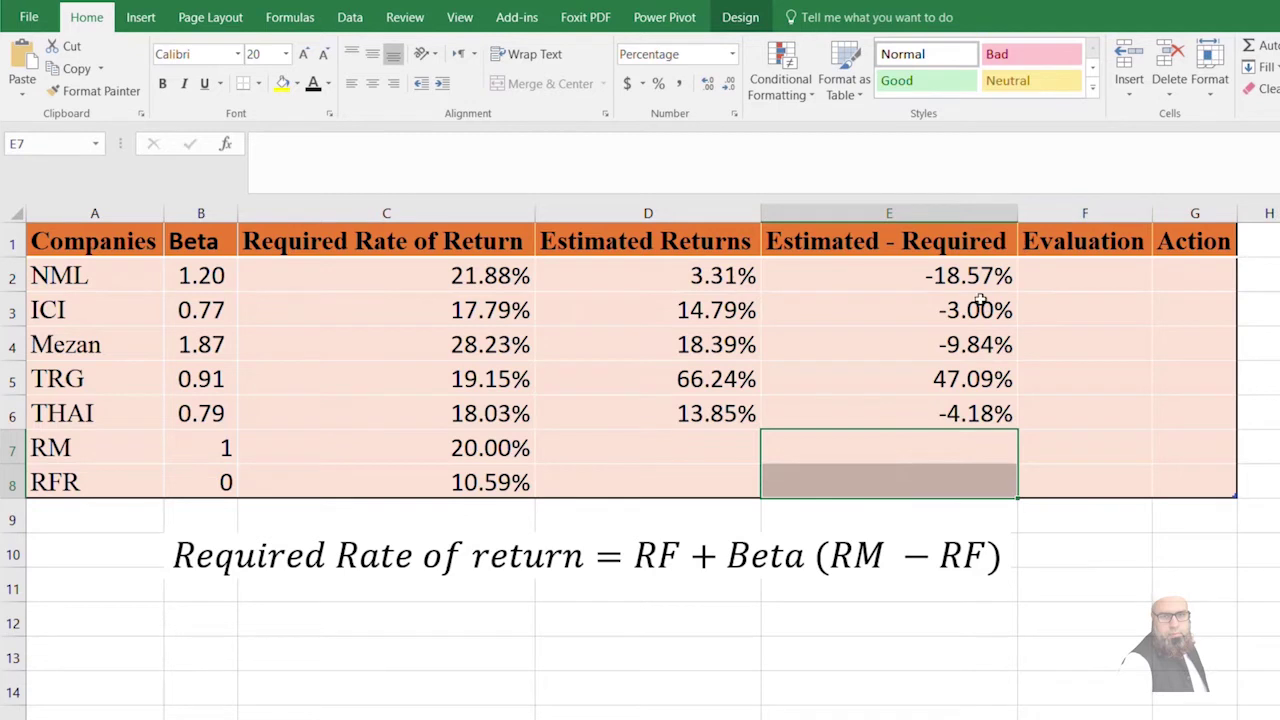
click(1045, 401)
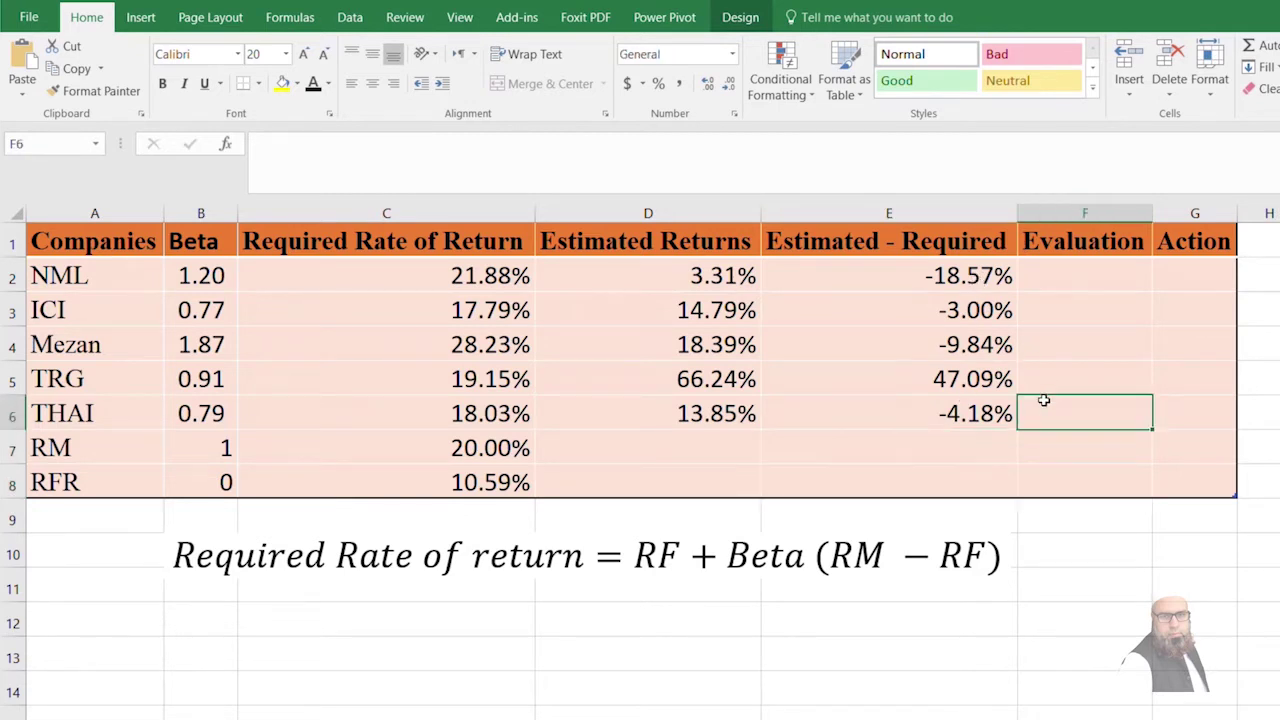
click(949, 268)
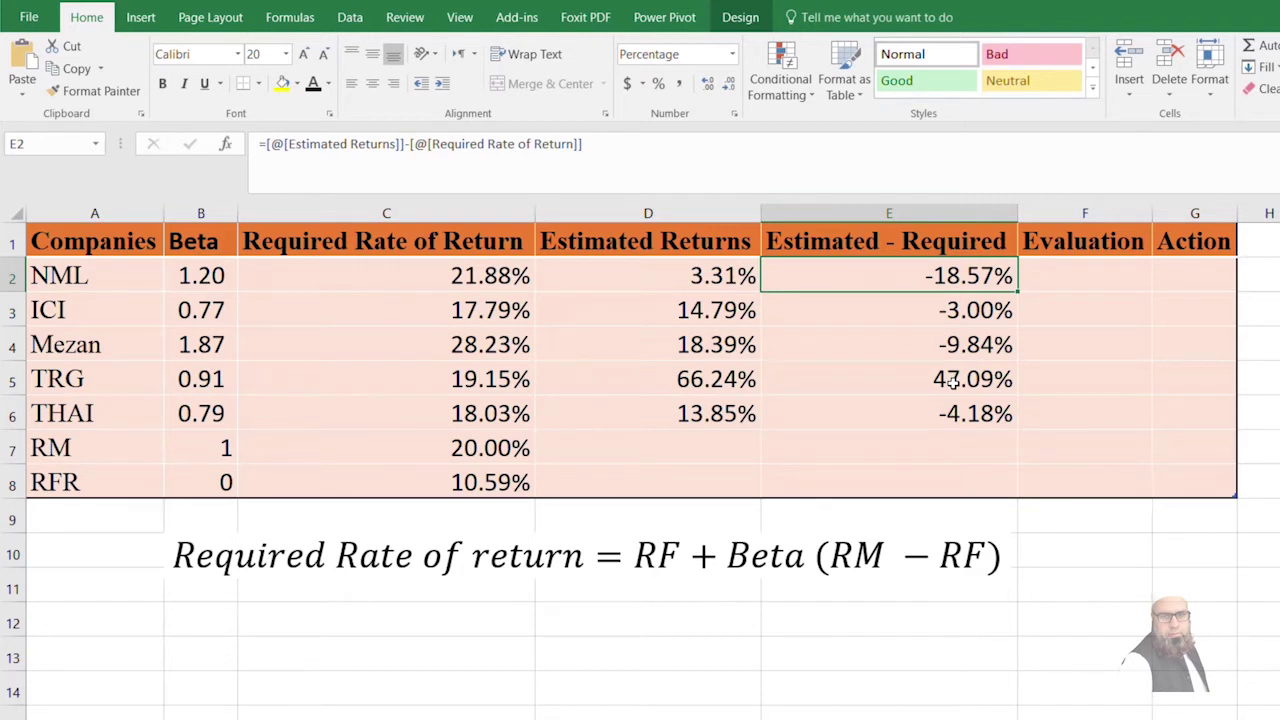
Enter "Overvalued" as the evaluation for NML in F2.
click(1106, 288)
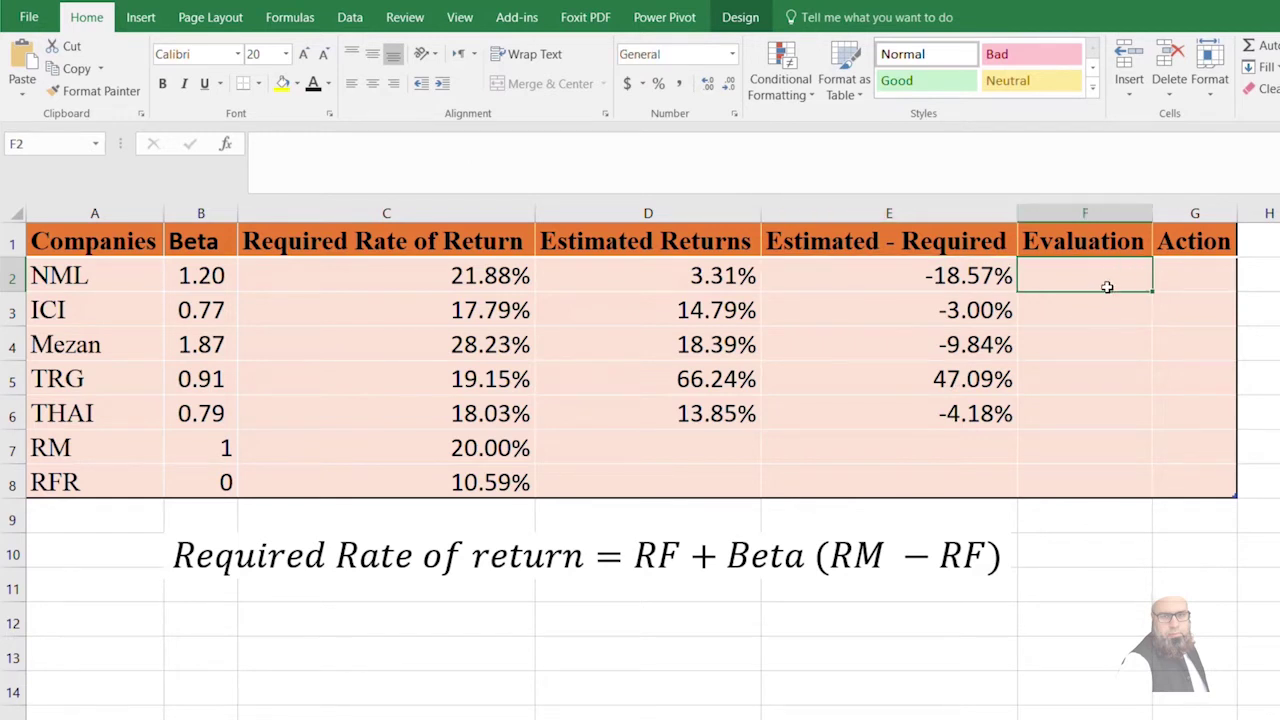
text(Ov)
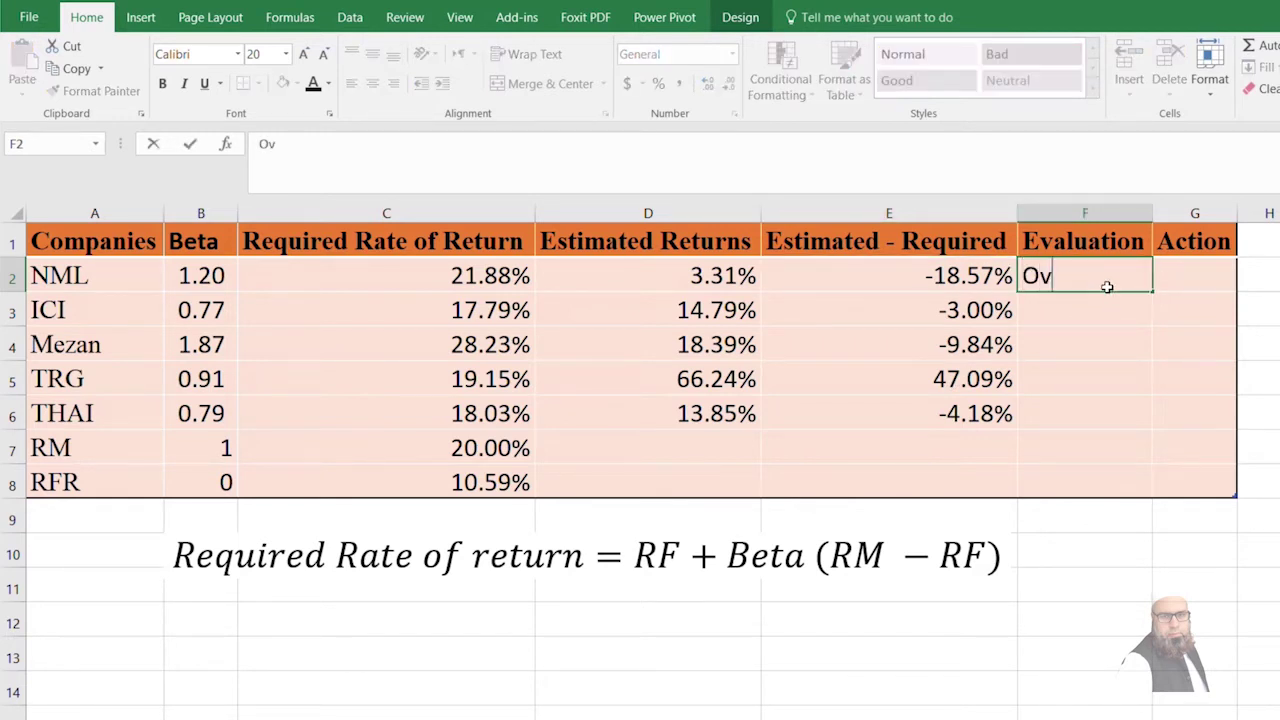
text(ervalued)
key(ctrl+Return)
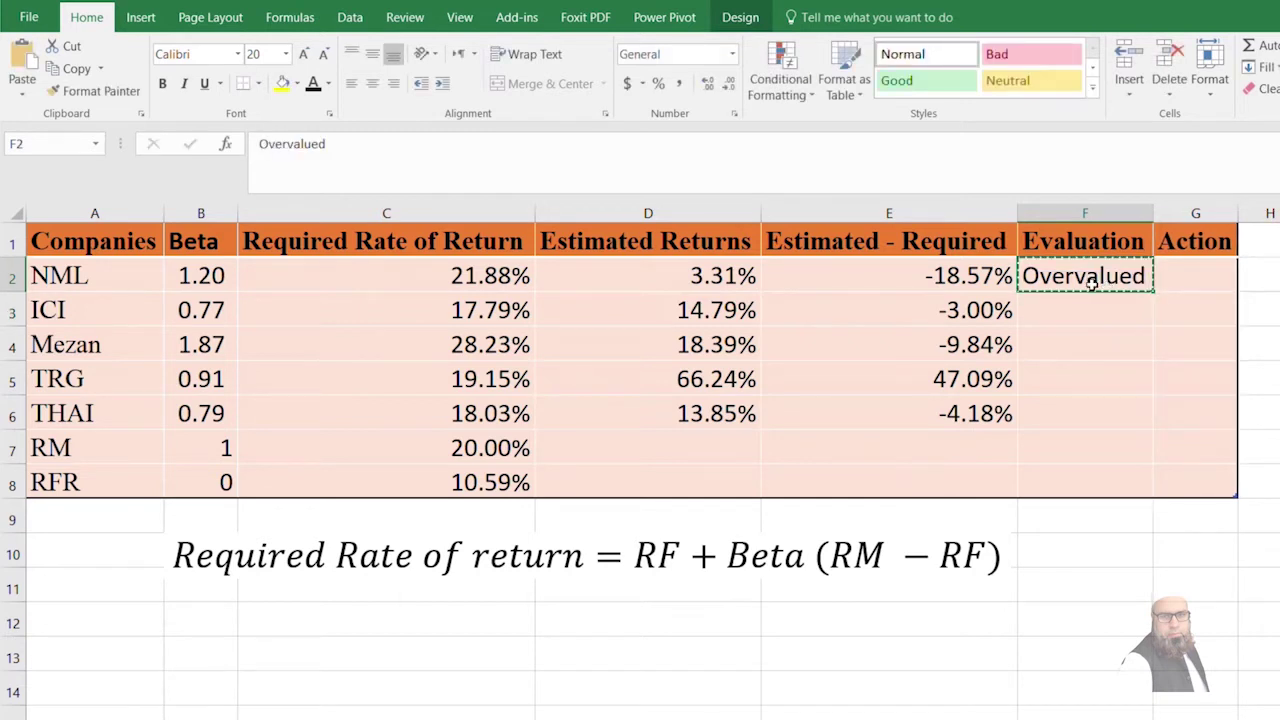
Copy the "Overvalued" evaluation from NML to the ICI, Mezan and THAI rows.
key(Down)
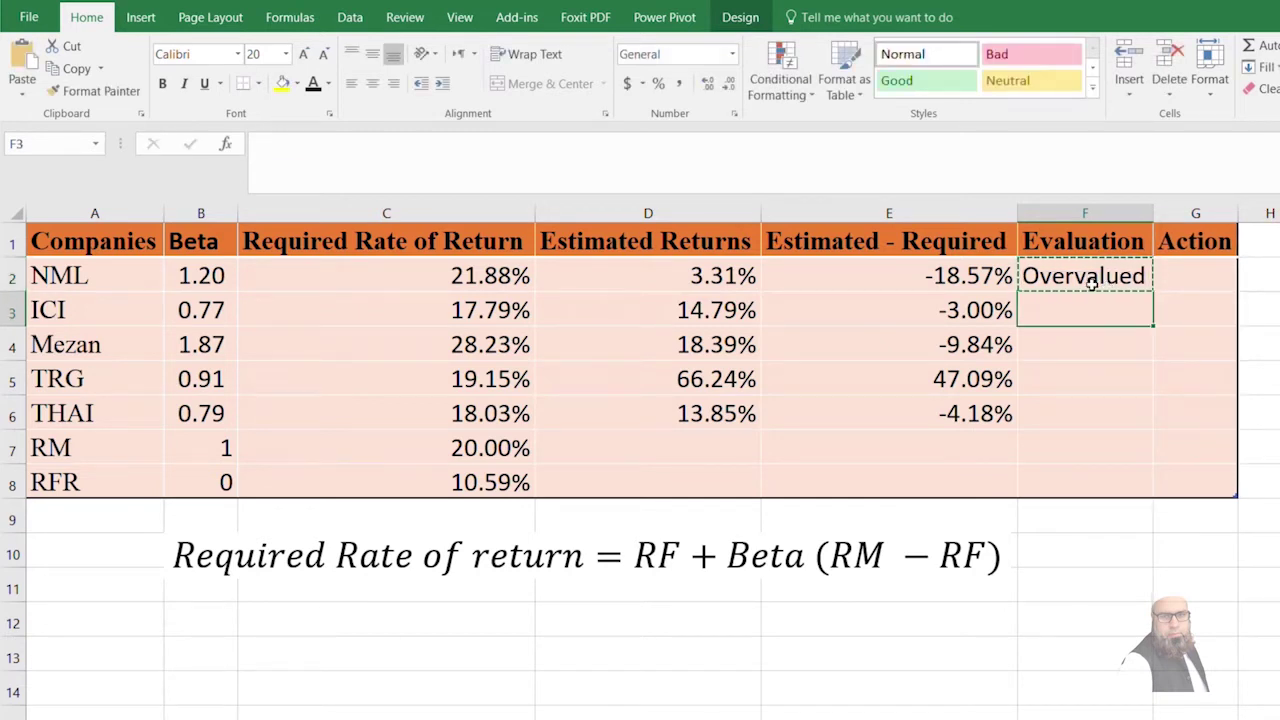
key(ctrl+v)
key(Down)
key(ctrl+v)
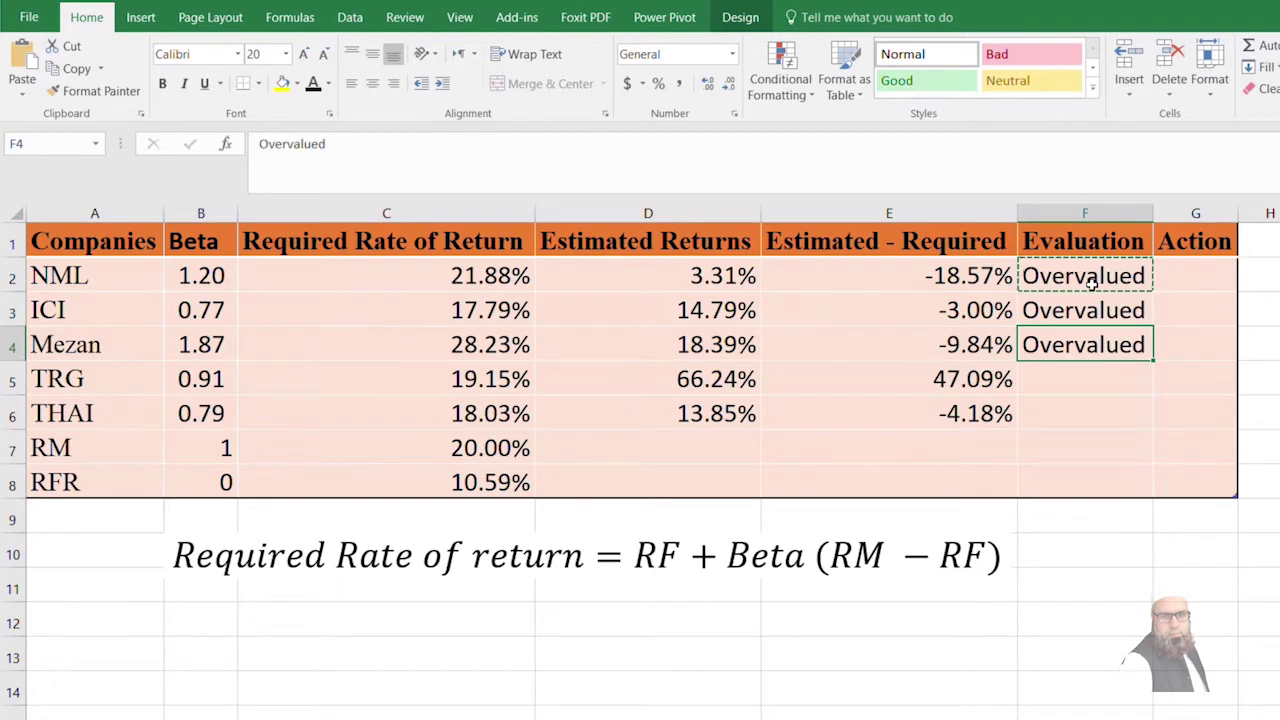
key(Down)
key(Down)
key(ctrl+v)
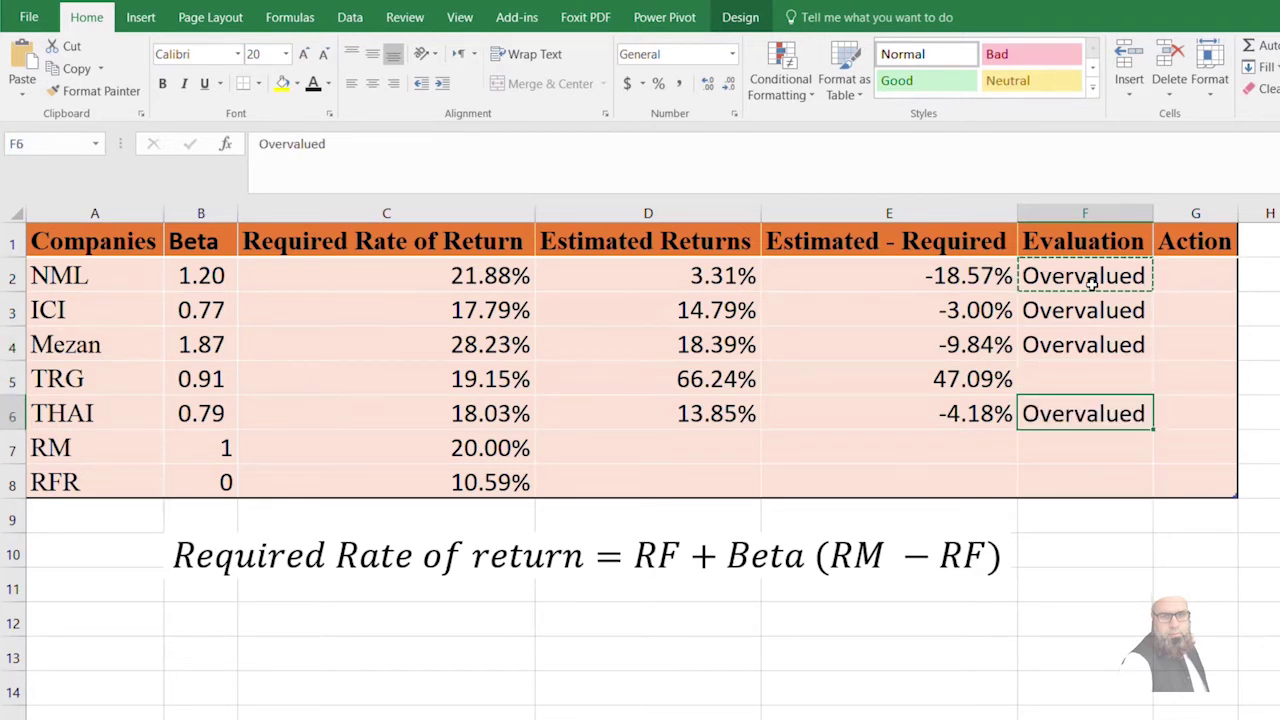
Enter "Undervalued" as the evaluation for TRG and fit the Evaluation column's width to its contents.
click(1081, 369)
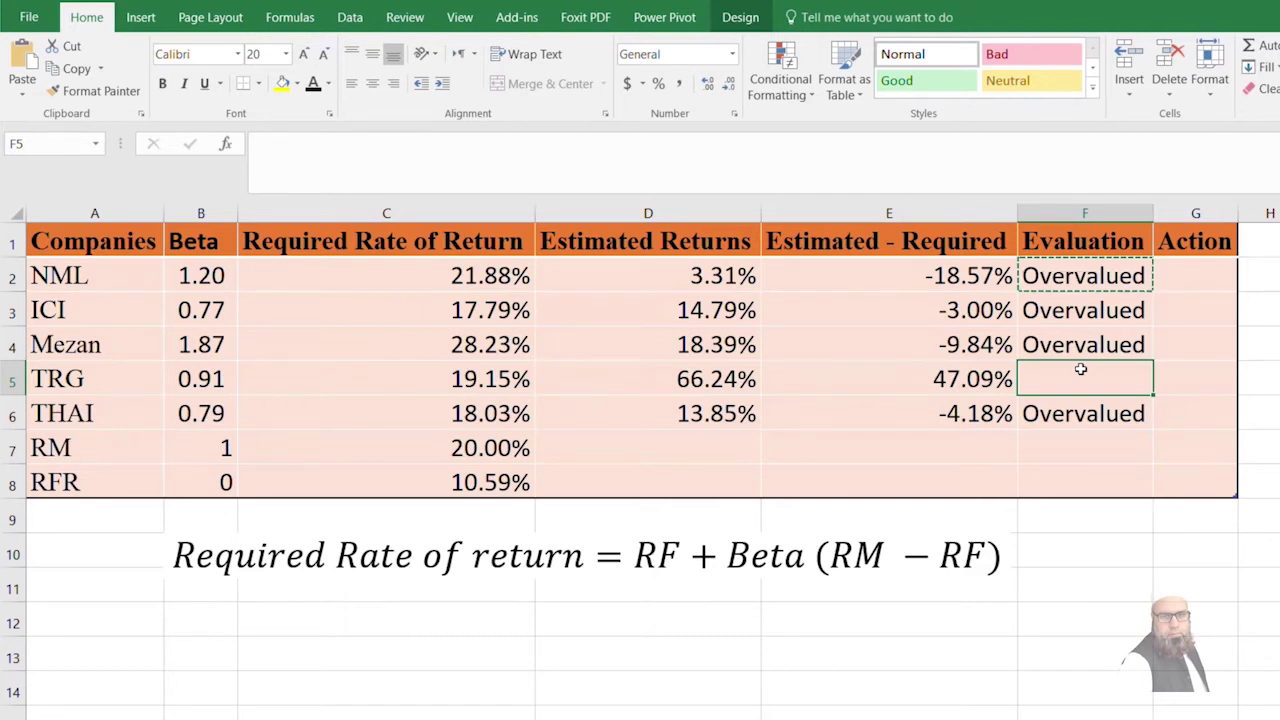
text(Under)
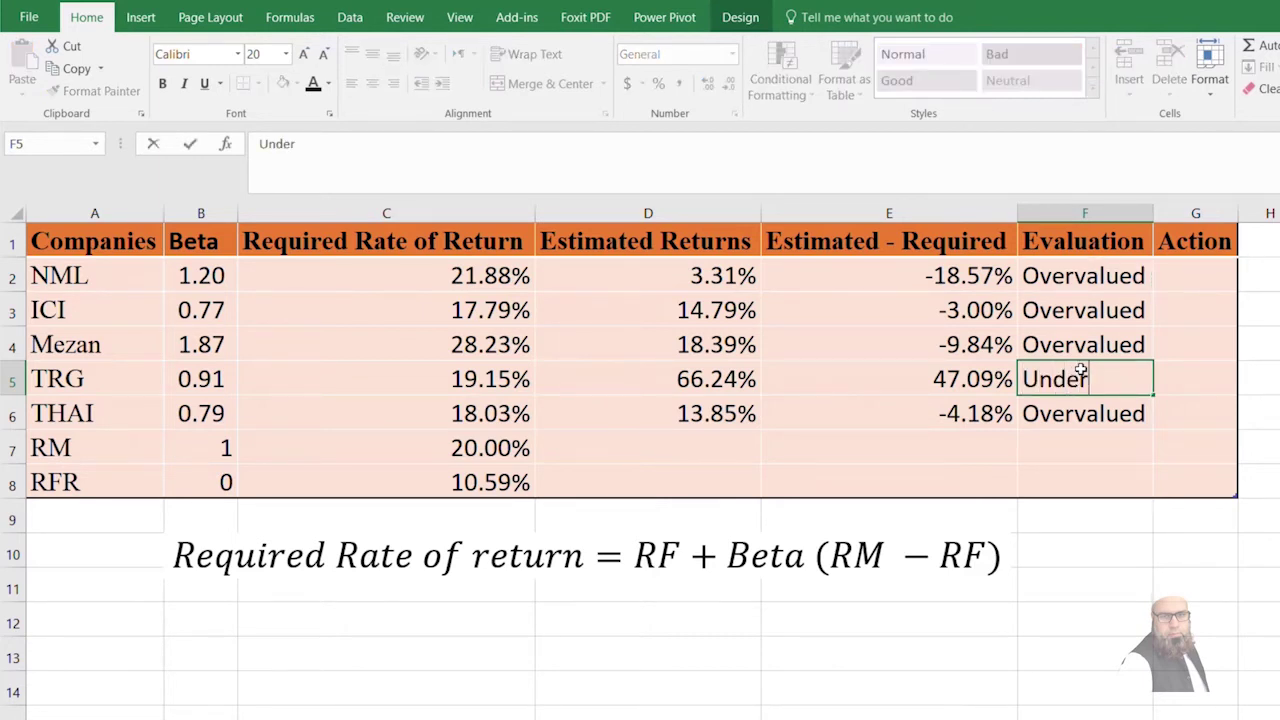
text(valued)
key(Return)
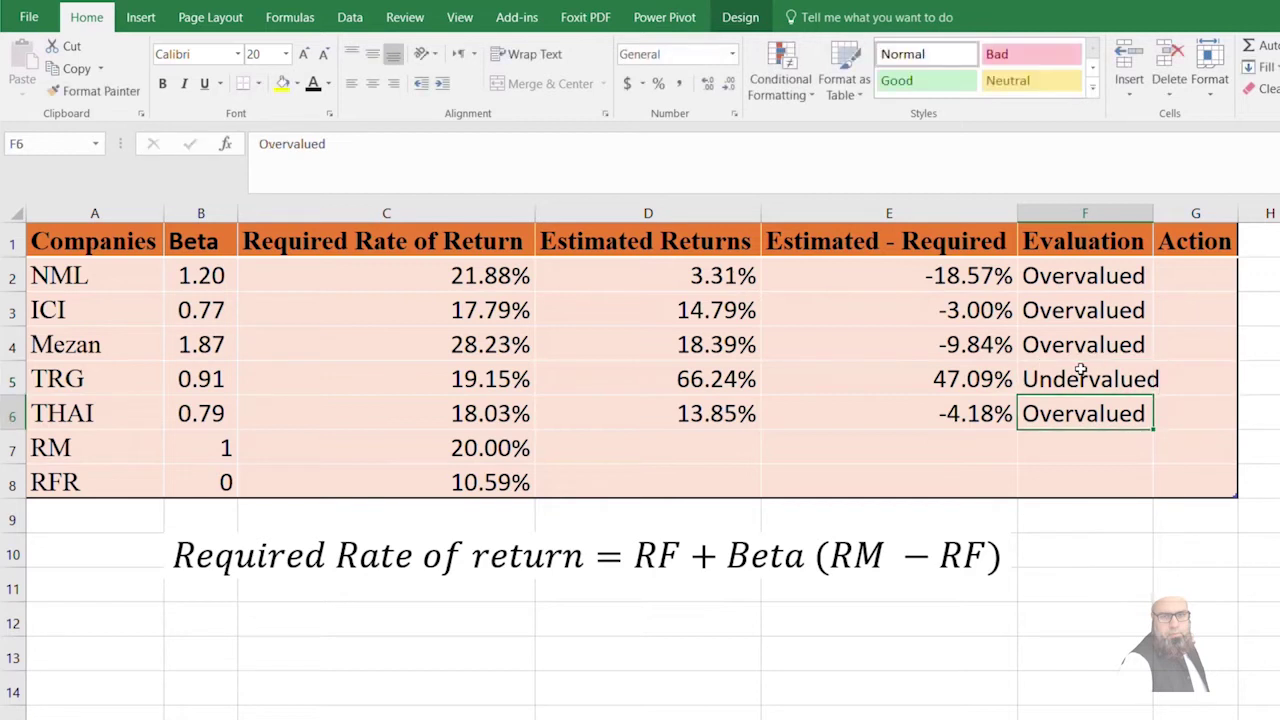
double_click(1153, 222)
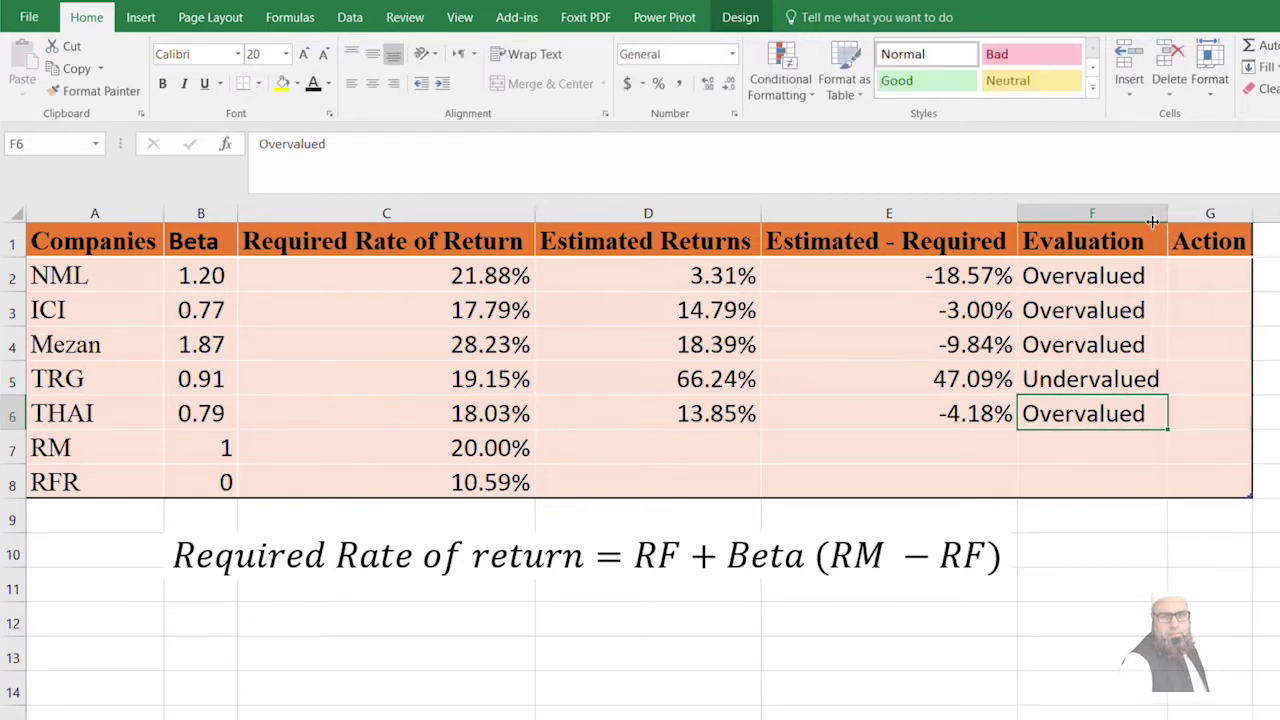
Enter "Sale" as the action for the overvalued stocks NML, ICI and Mezan in G2 to G4.
click(1124, 380)
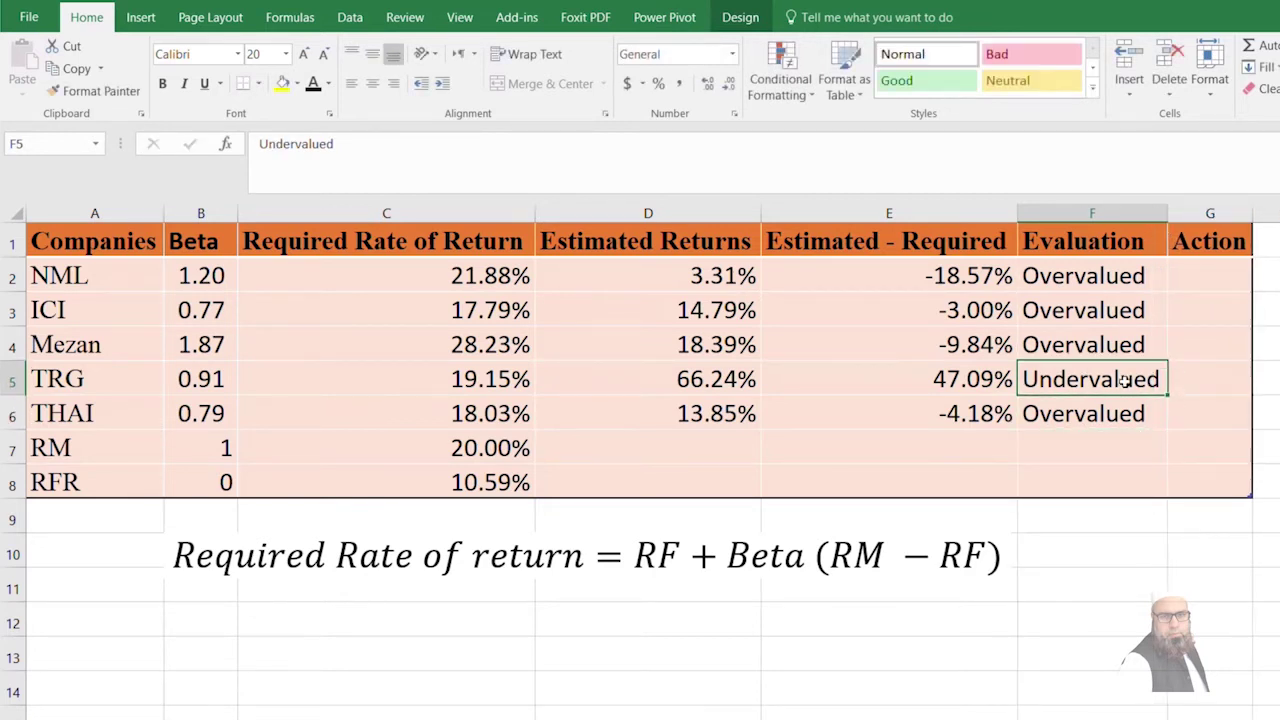
click(1207, 276)
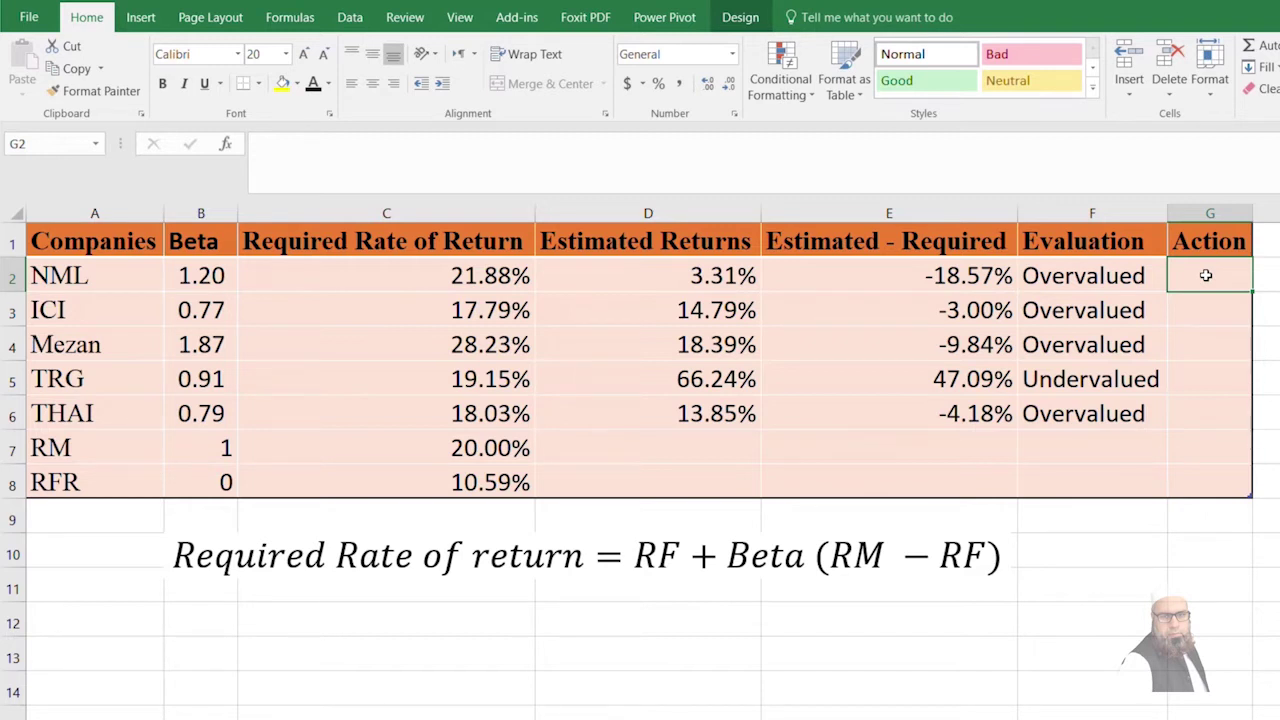
double_click(1206, 275)
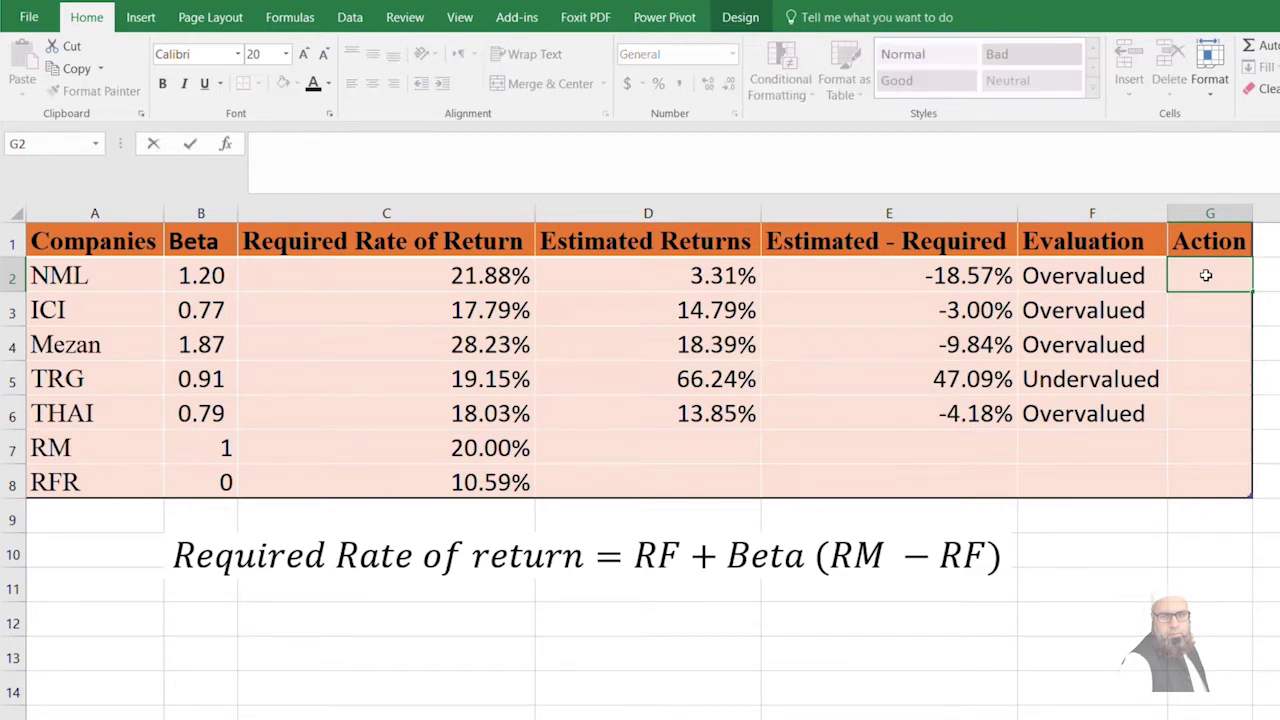
text(Sale)
key(Return)
text(S)
key(Return)
text(S)
key(Return)
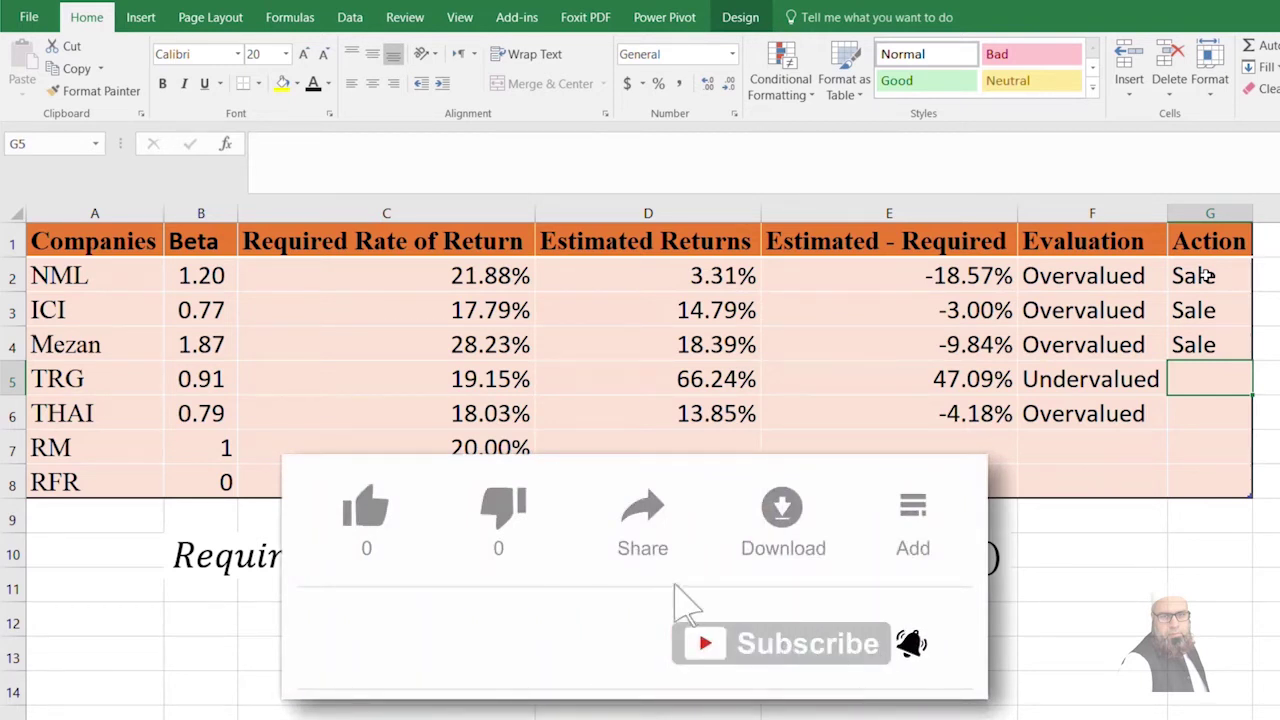
Enter "Buy" as the action for TRG and "Sale" for THAI.
text(Buy)
key(Return)
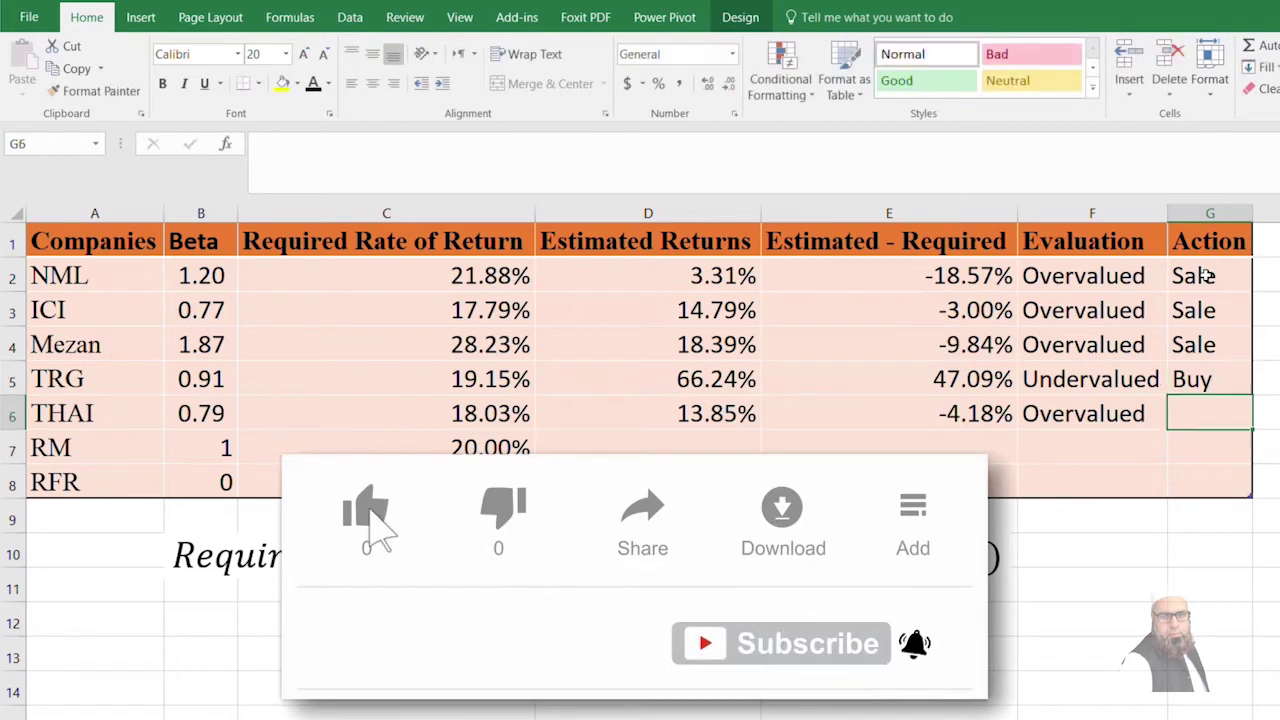
text(Sale)
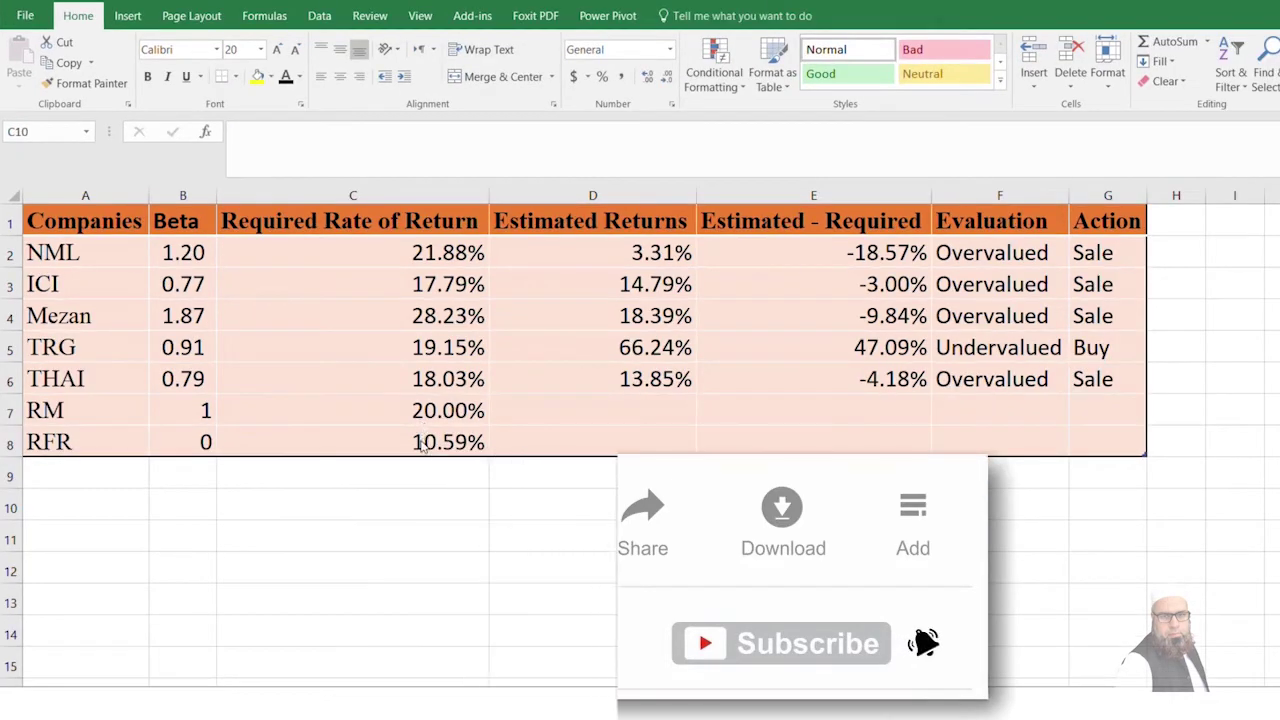
Insert a scatter chart of the Beta and Required Rate of Return values in B2:C8, widened and placed below the company rows.
key(F2)
drag(330, 442, 182, 253)
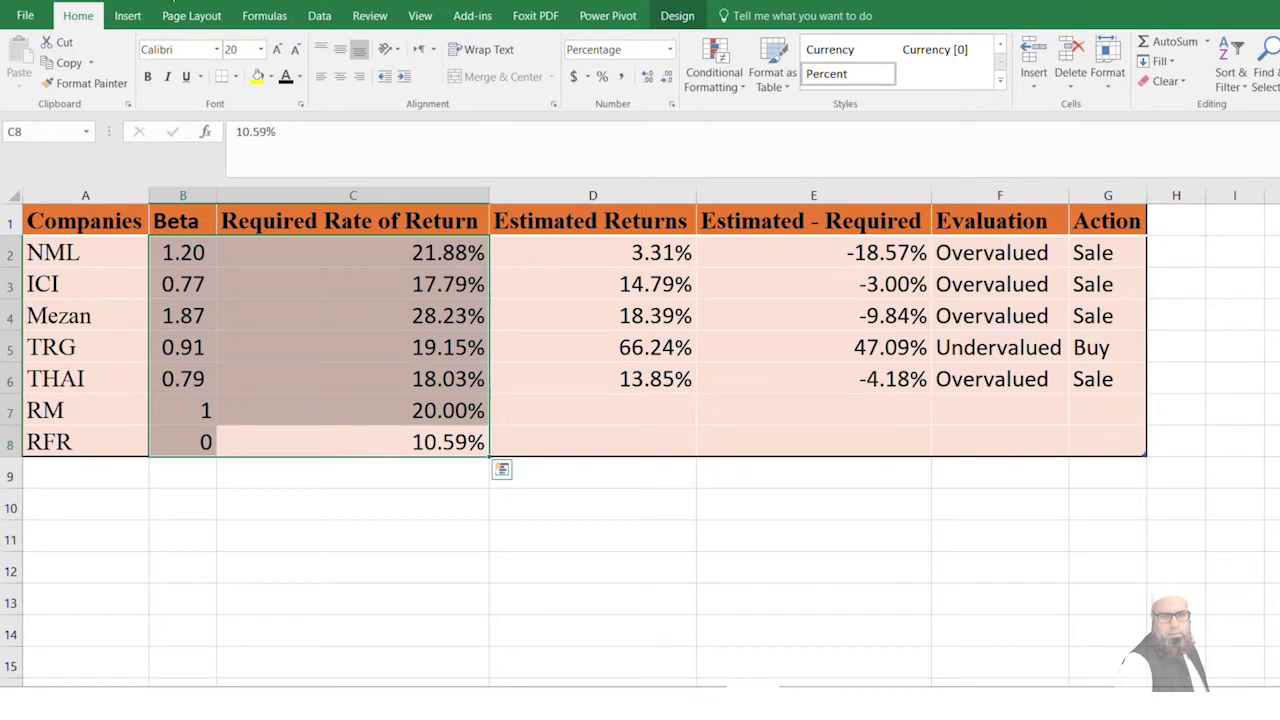
click(130, 17)
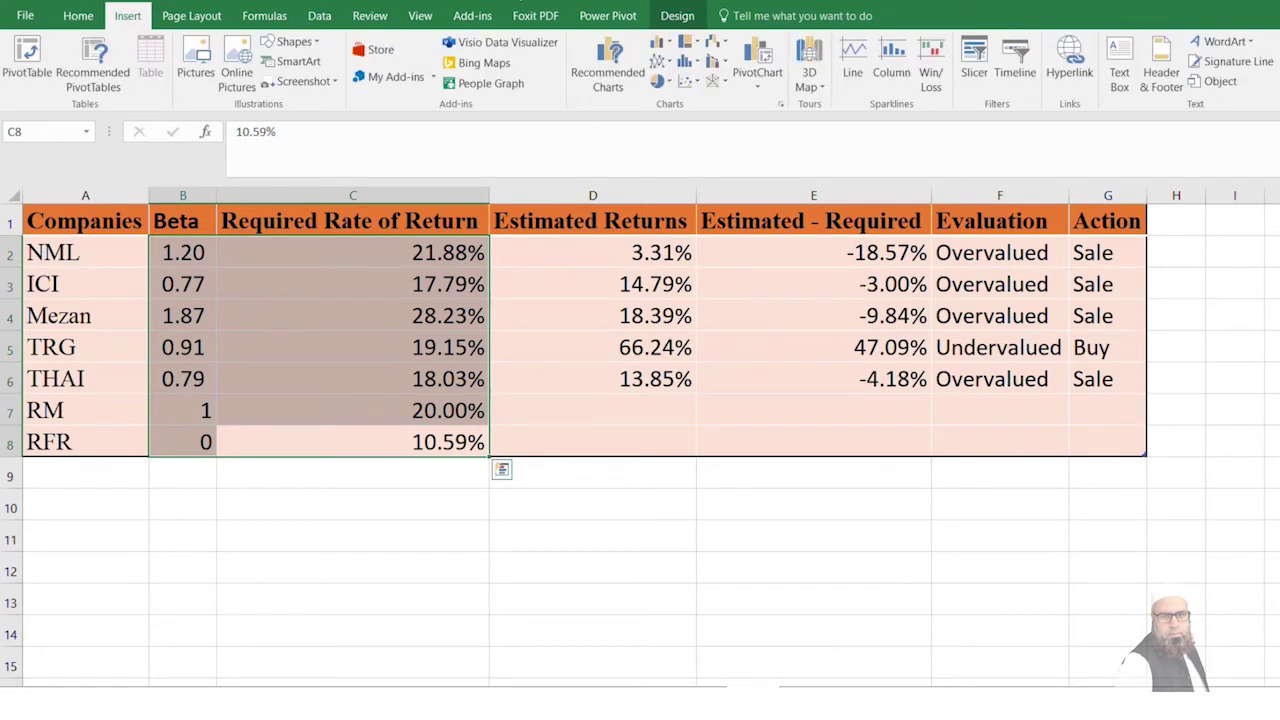
click(687, 81)
click(701, 143)
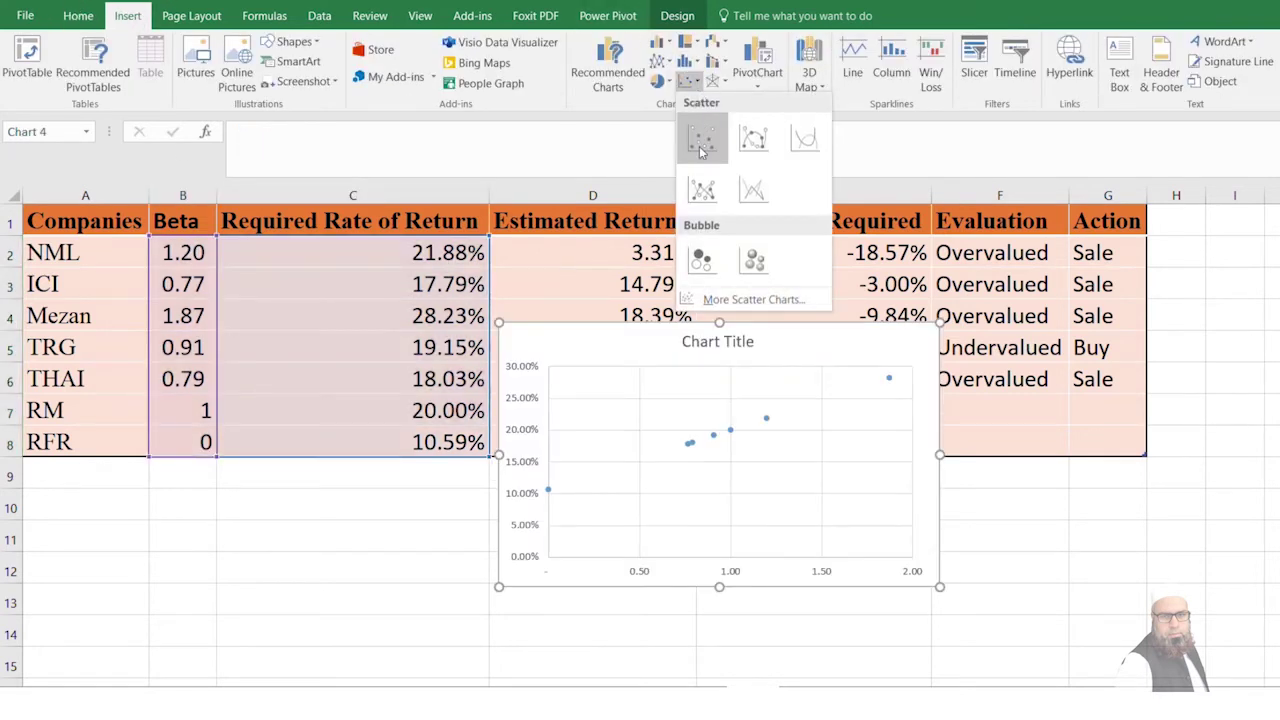
click(701, 143)
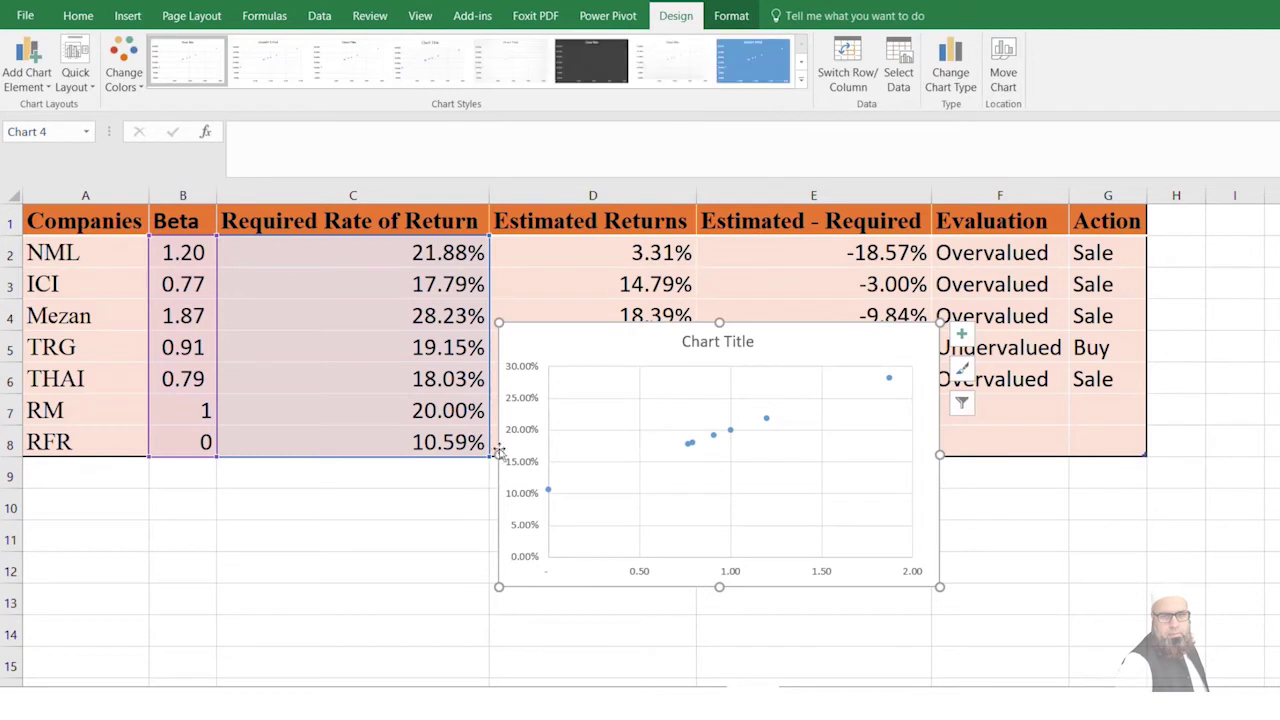
drag(499, 453, 309, 453)
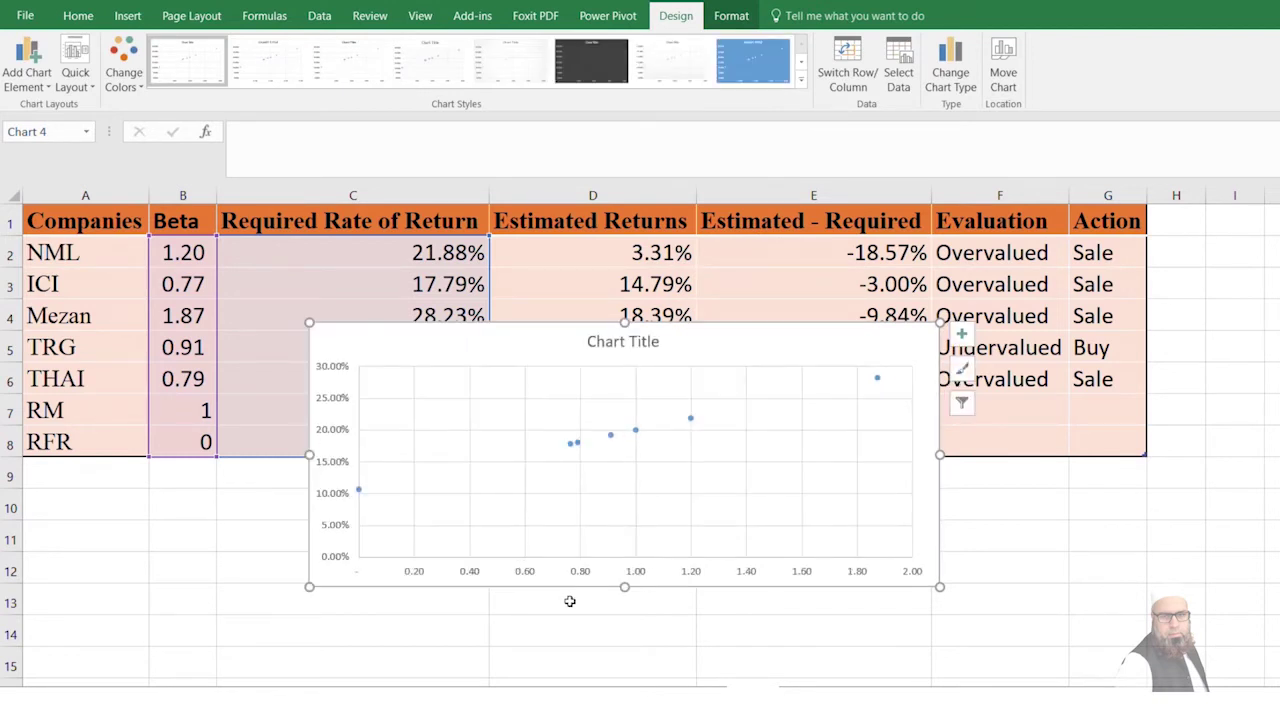
drag(552, 578, 738, 663)
Add a trendline through the scatter chart's required-return points.
click(798, 520)
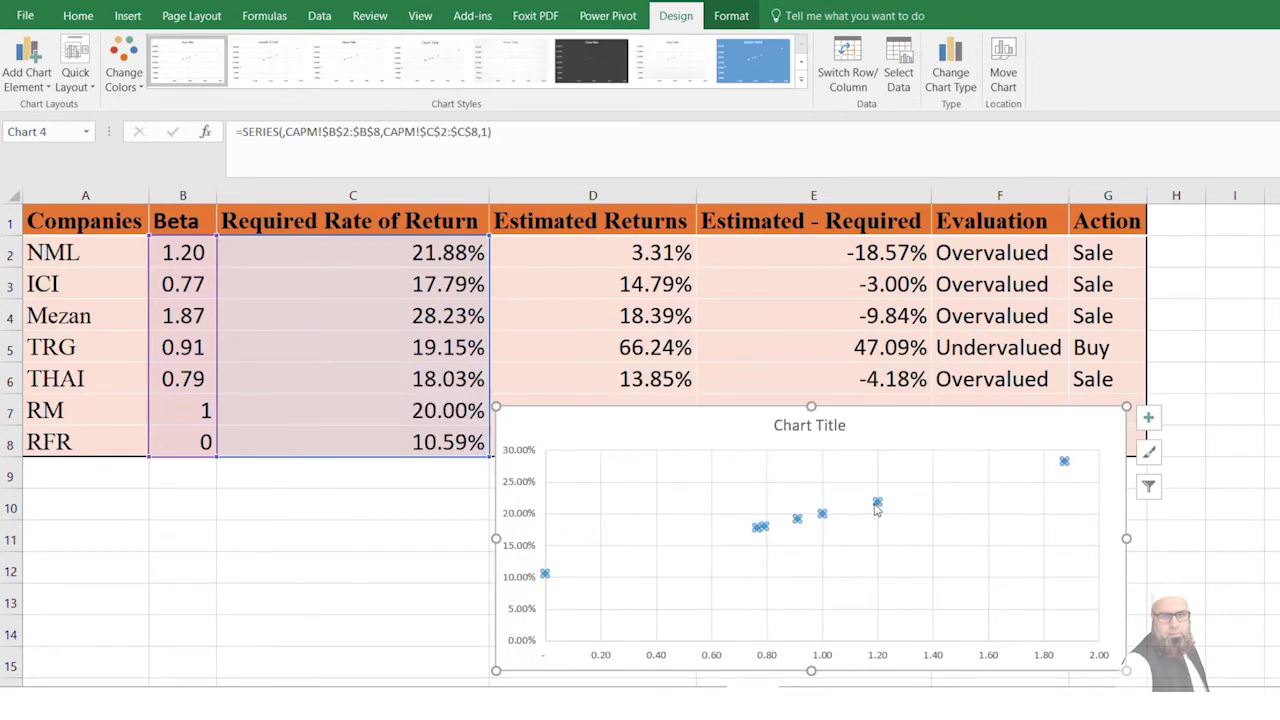
right_click(820, 515)
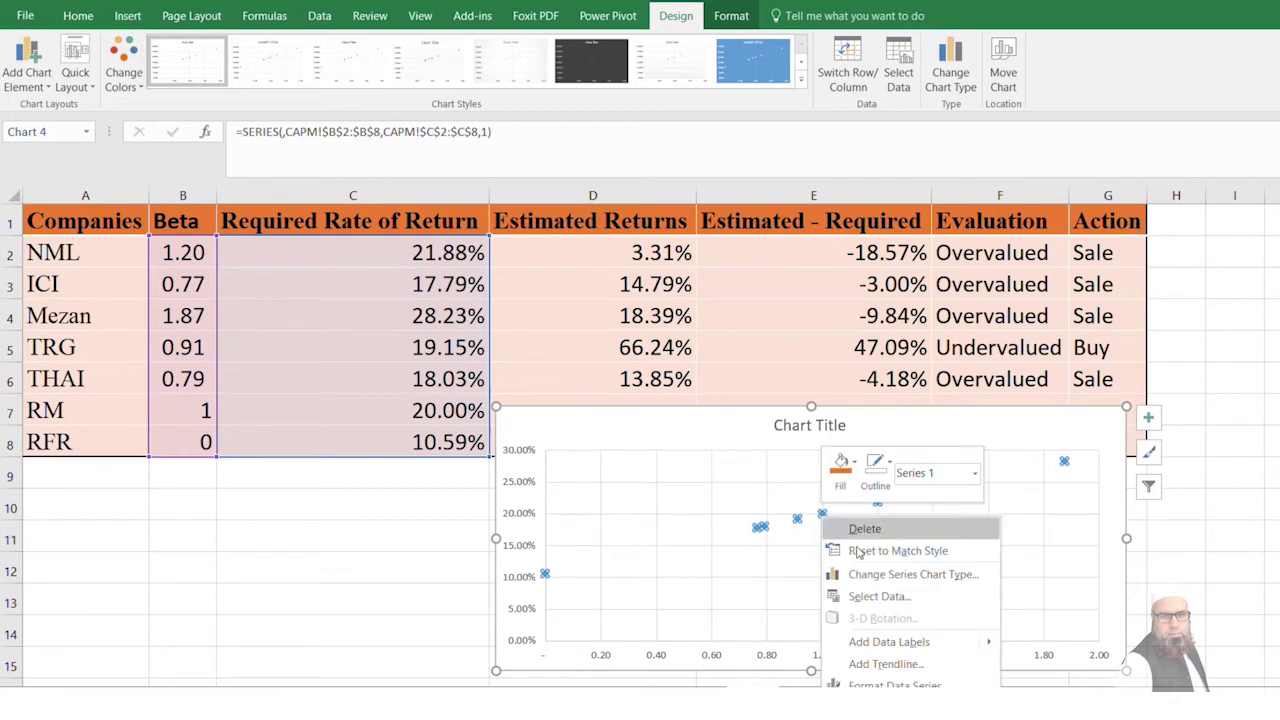
key(Escape)
key(Escape)
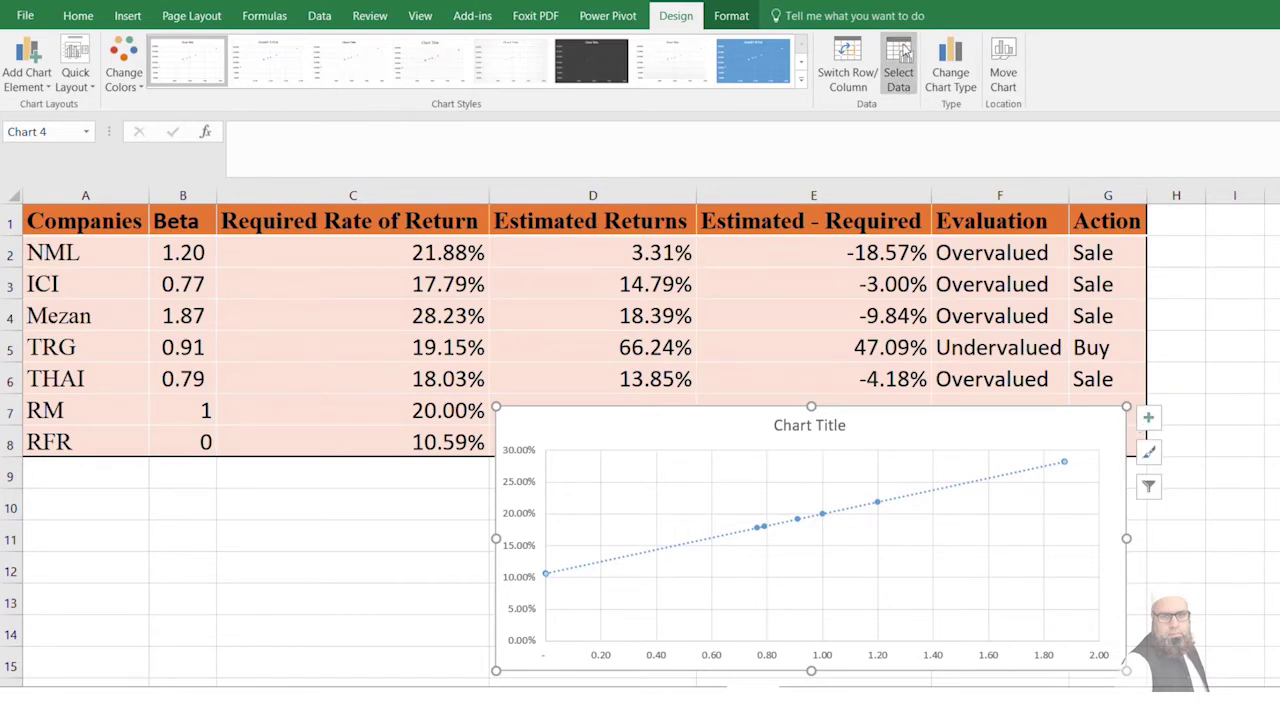
Rename the chart's required-return series as SML in its data source.
click(900, 75)
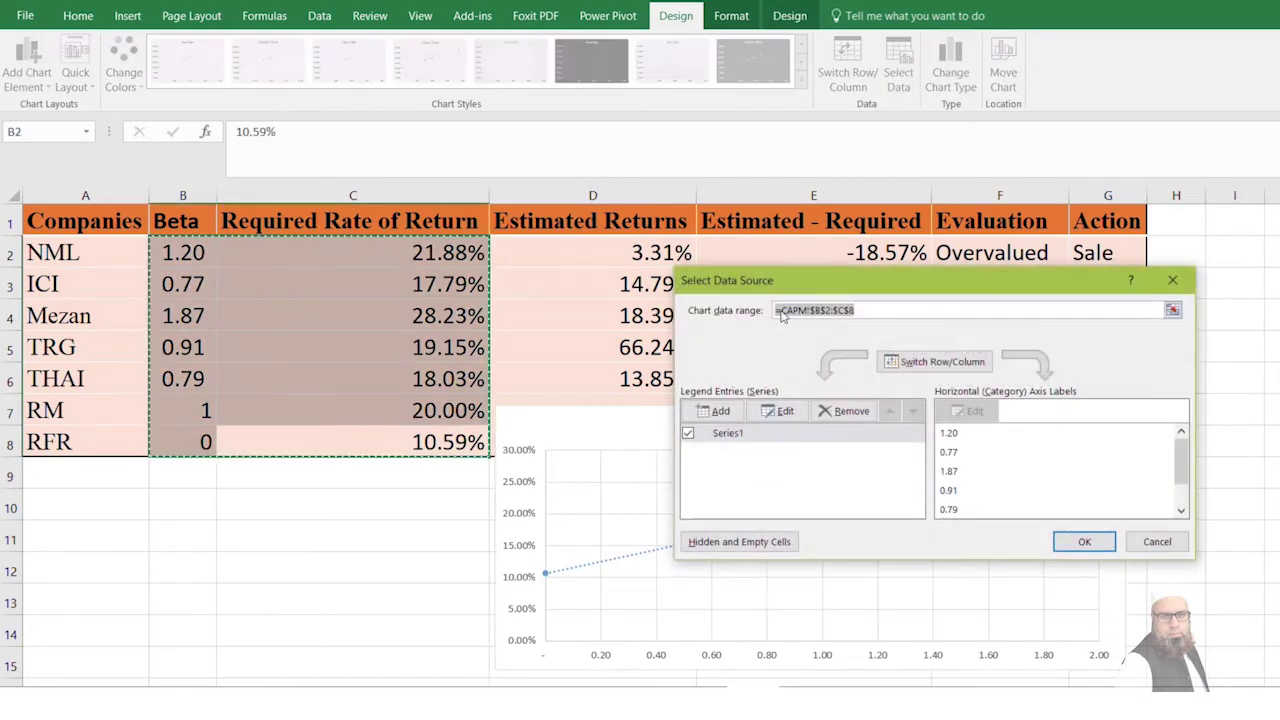
click(688, 432)
click(780, 411)
text(SML)
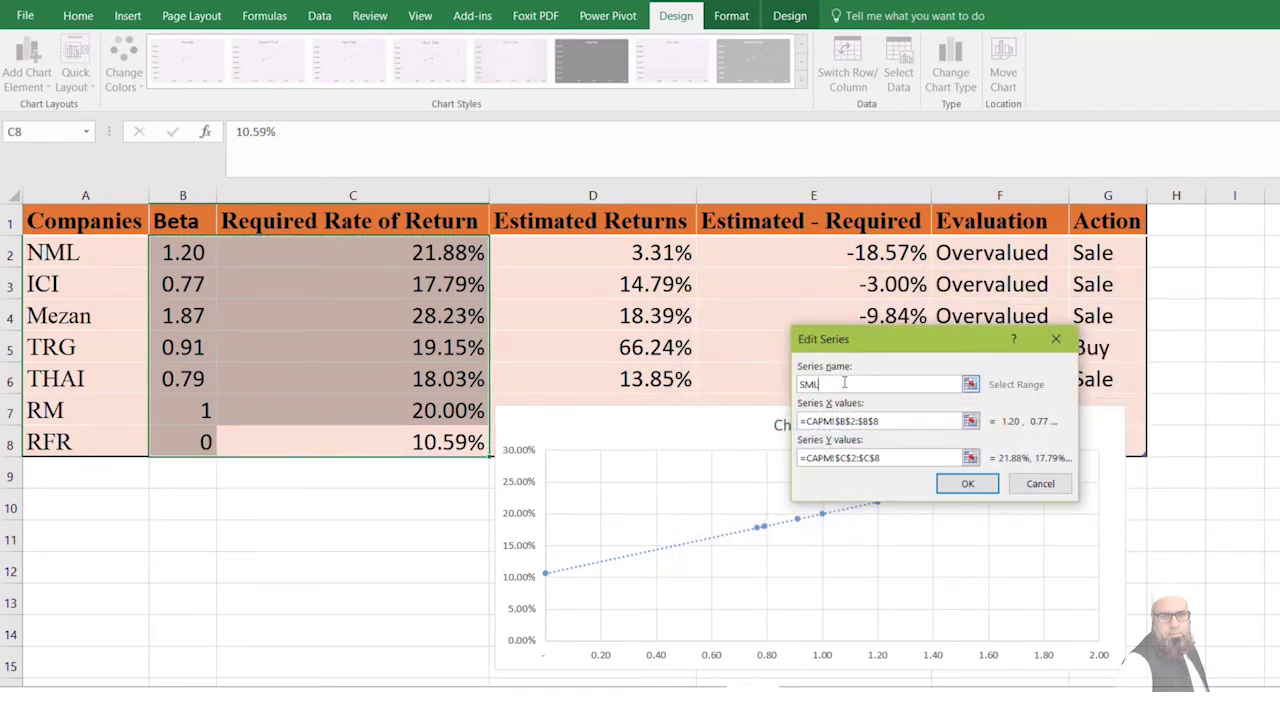
click(945, 480)
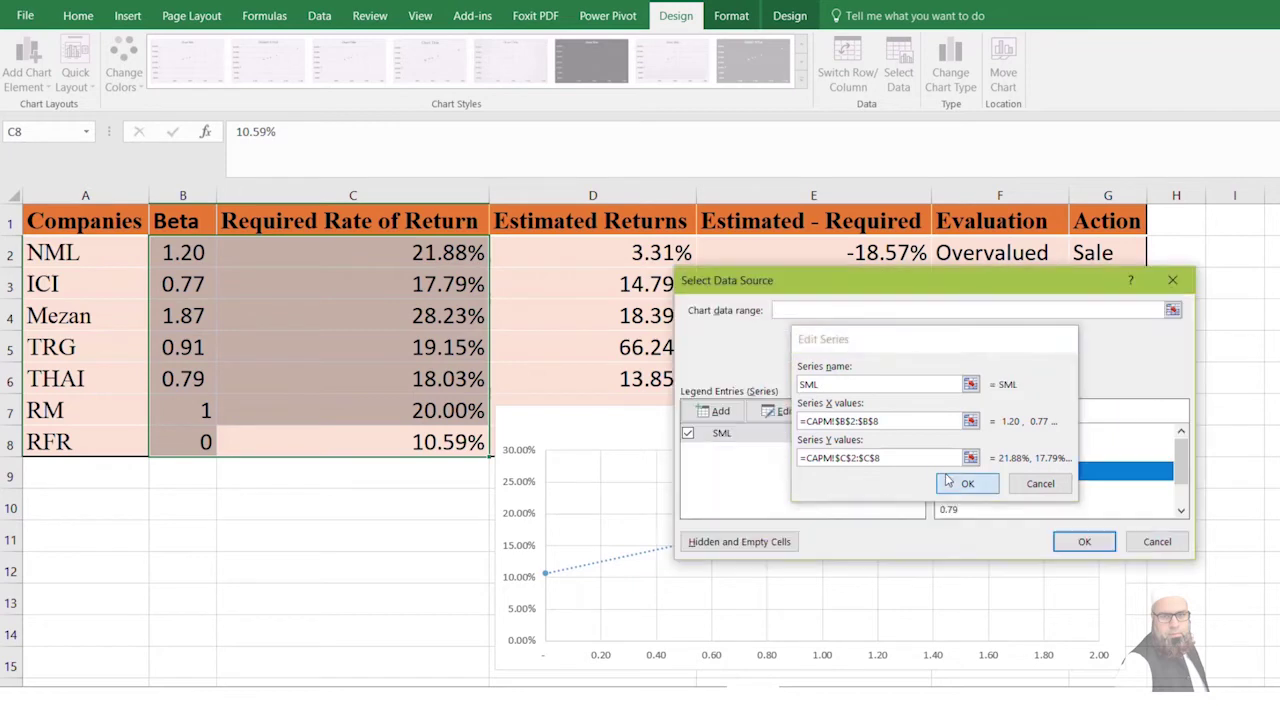
click(1080, 542)
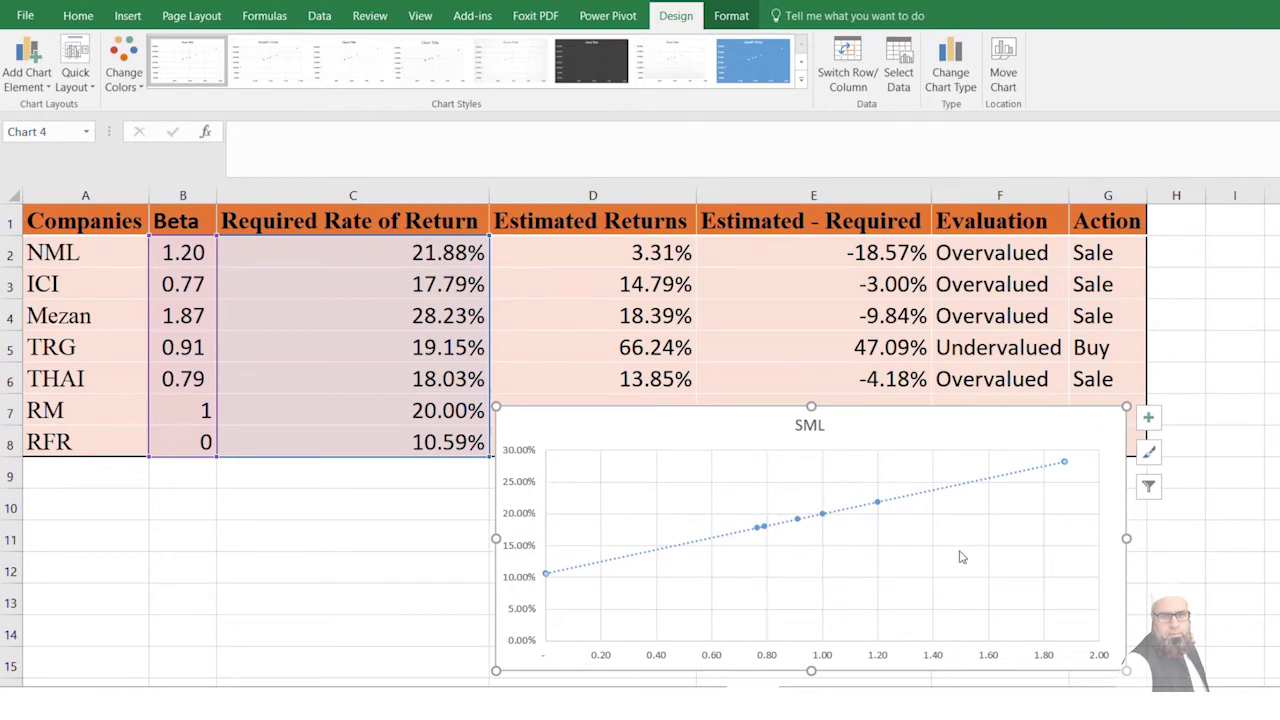
Add an NML series to the chart, using A2 as its name, beta B2 as X and estimated return D2 as Y.
click(888, 64)
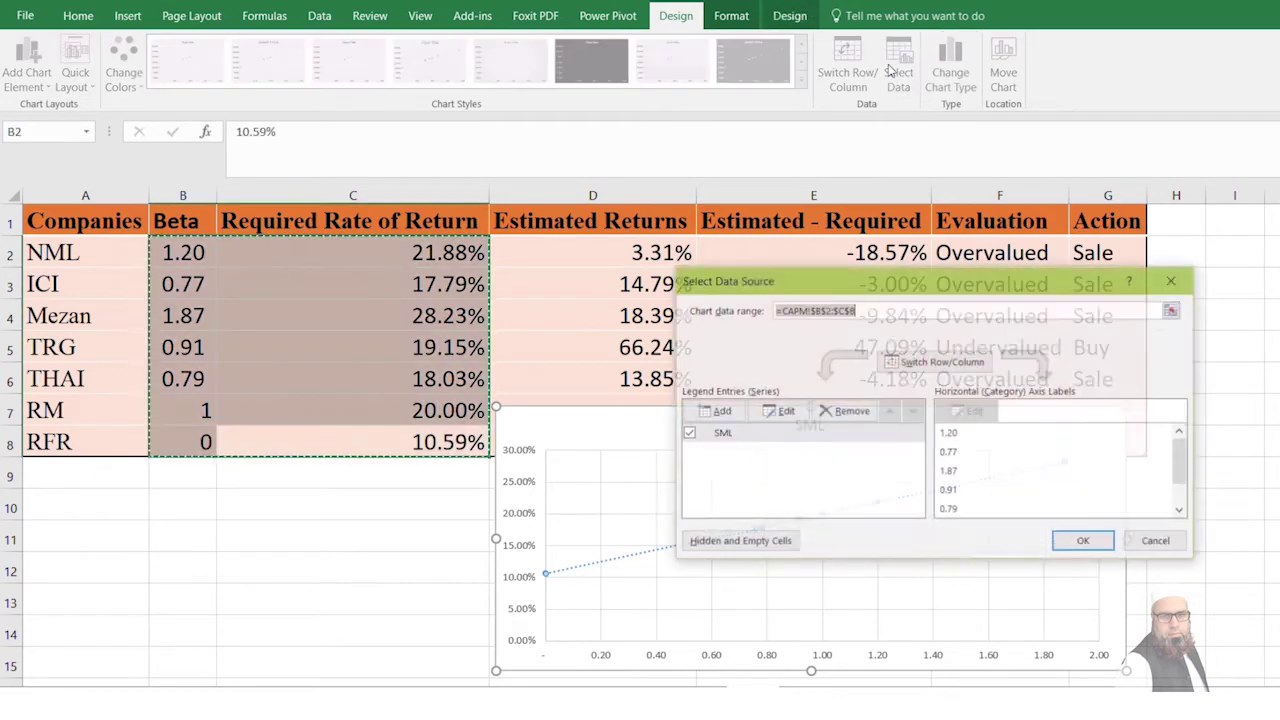
click(714, 411)
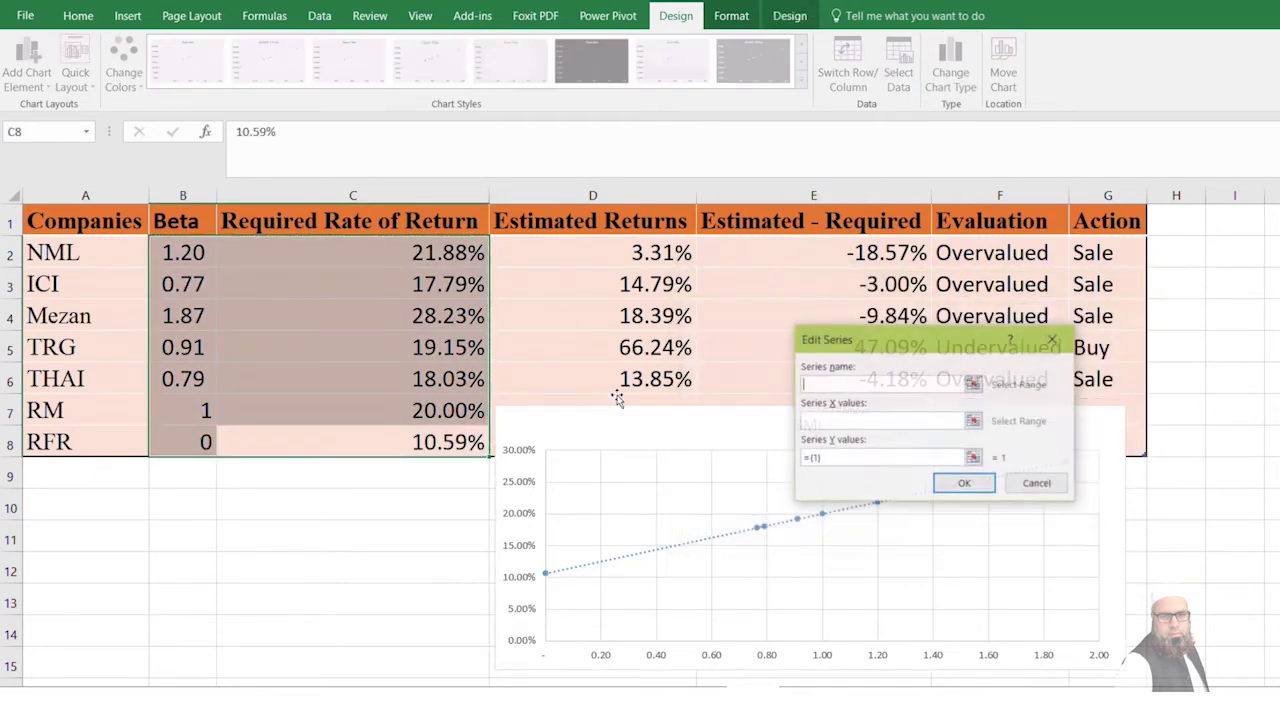
click(50, 252)
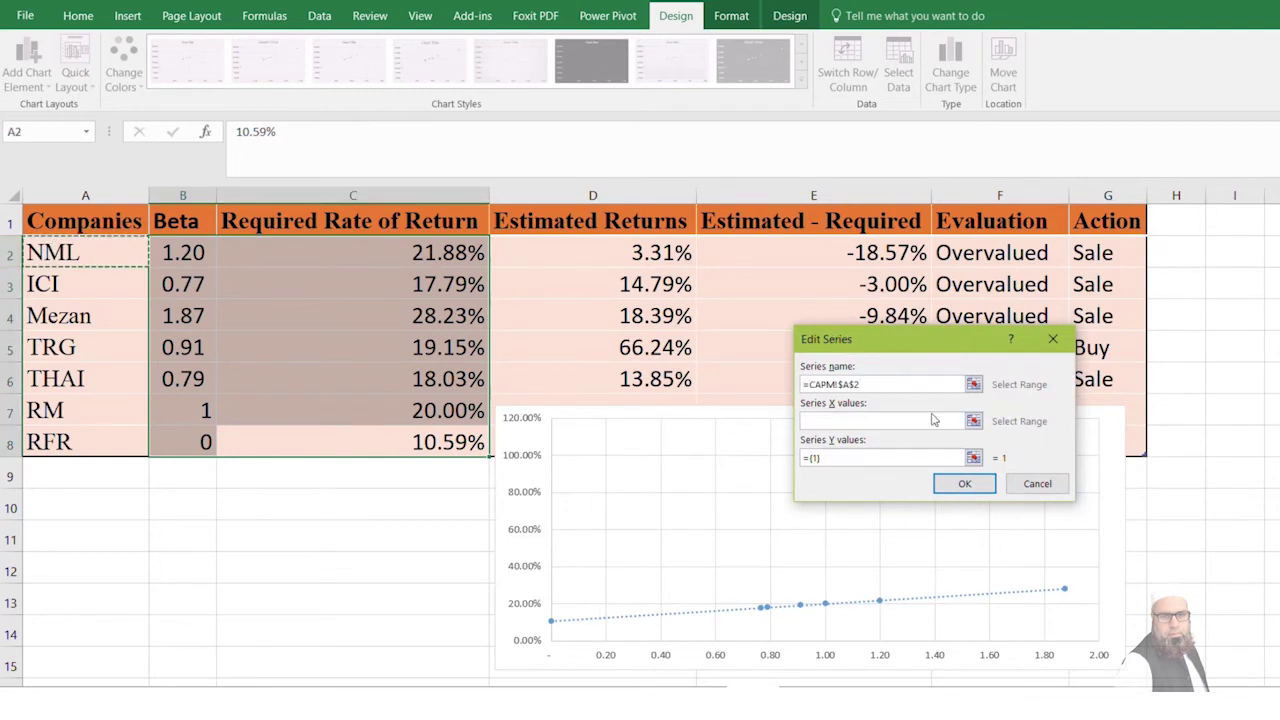
click(955, 421)
click(973, 421)
click(182, 253)
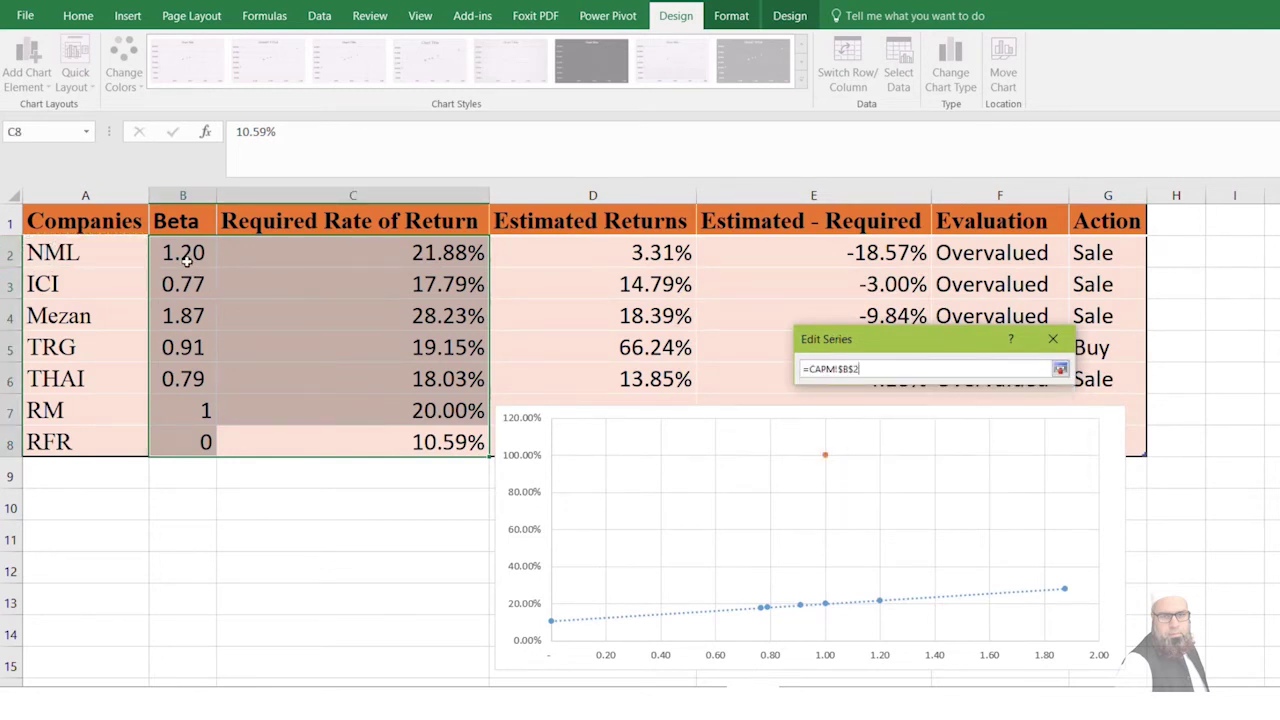
click(1060, 369)
click(973, 458)
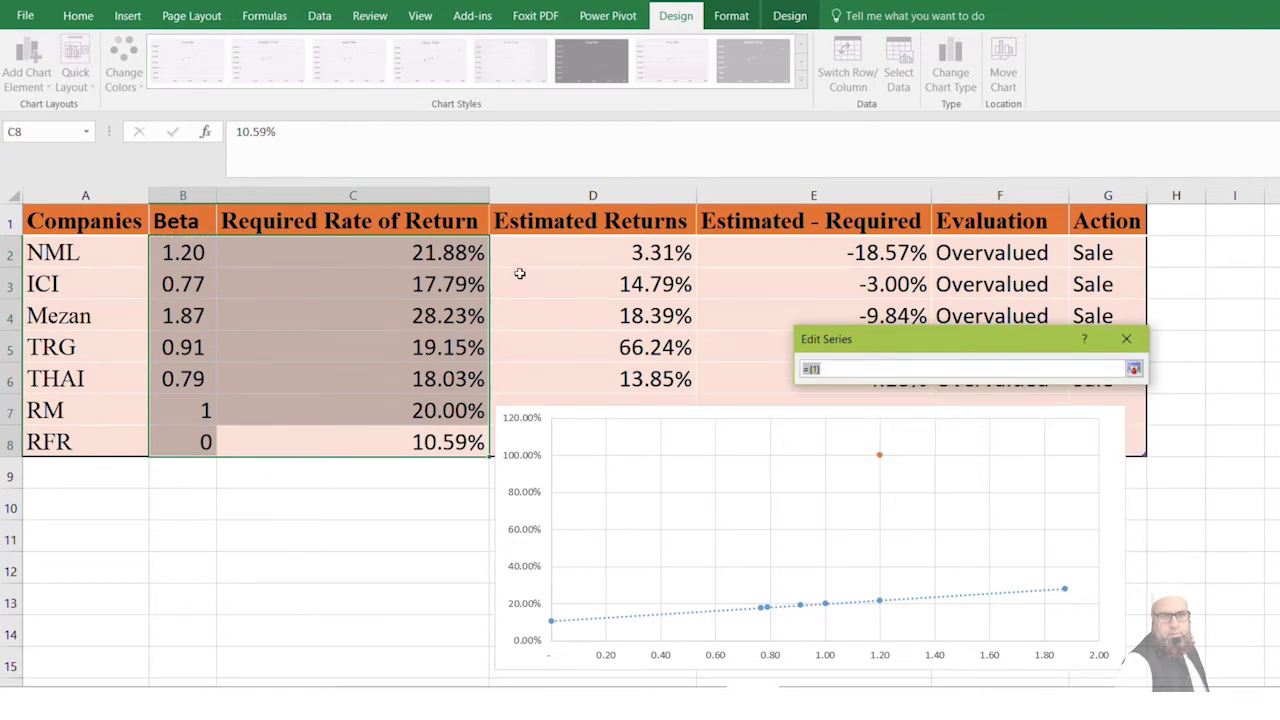
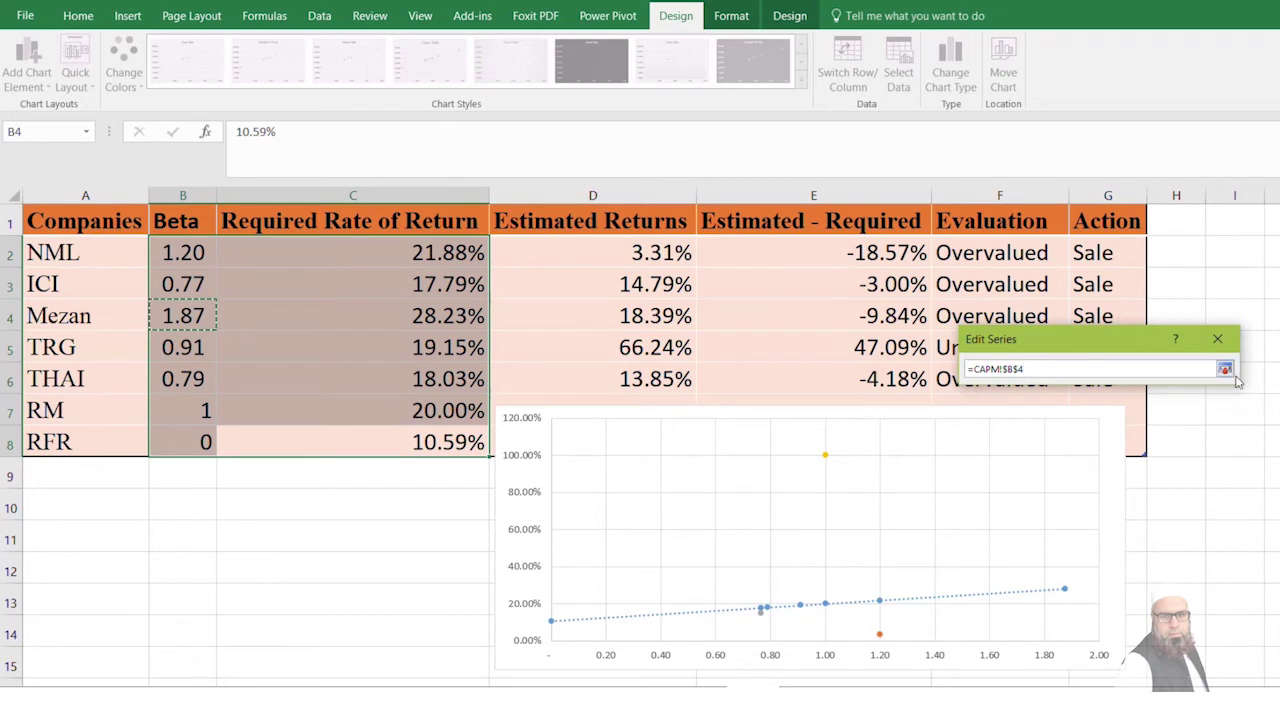
Complete the Mezan chart series with beta B4 as its X value and estimated return D4 as its Y value.
click(1224, 369)
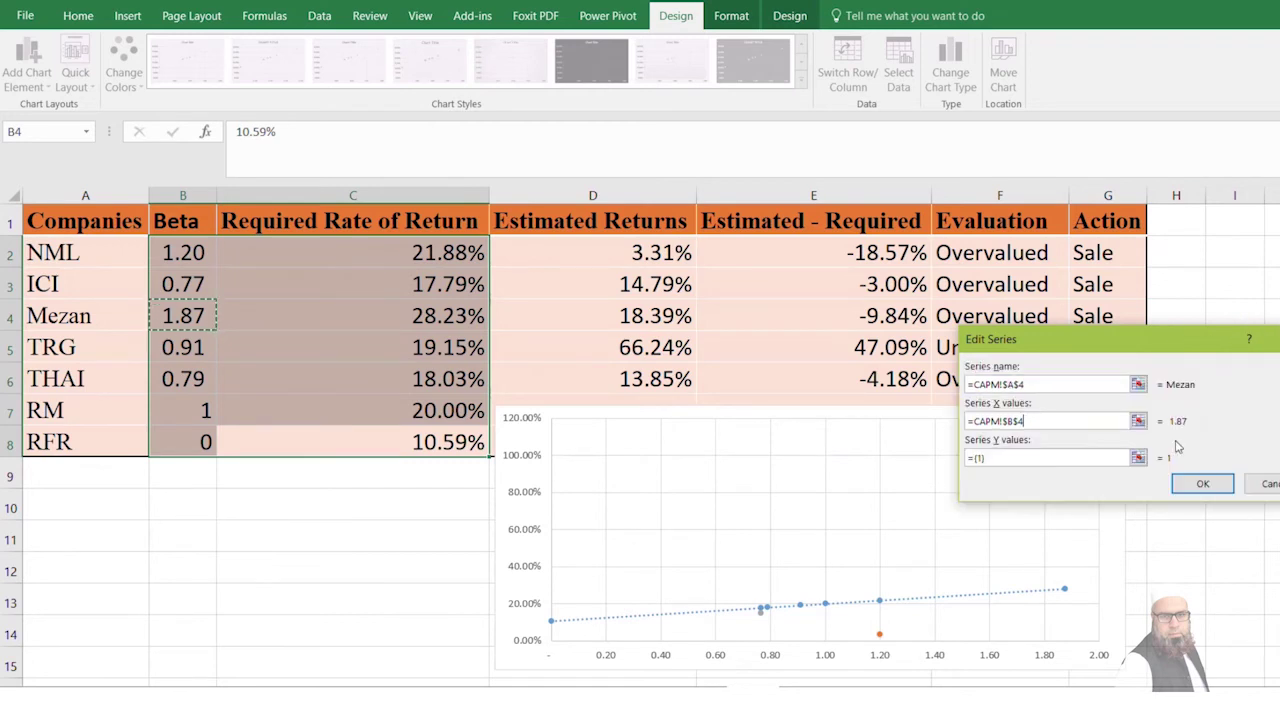
click(1138, 457)
click(663, 315)
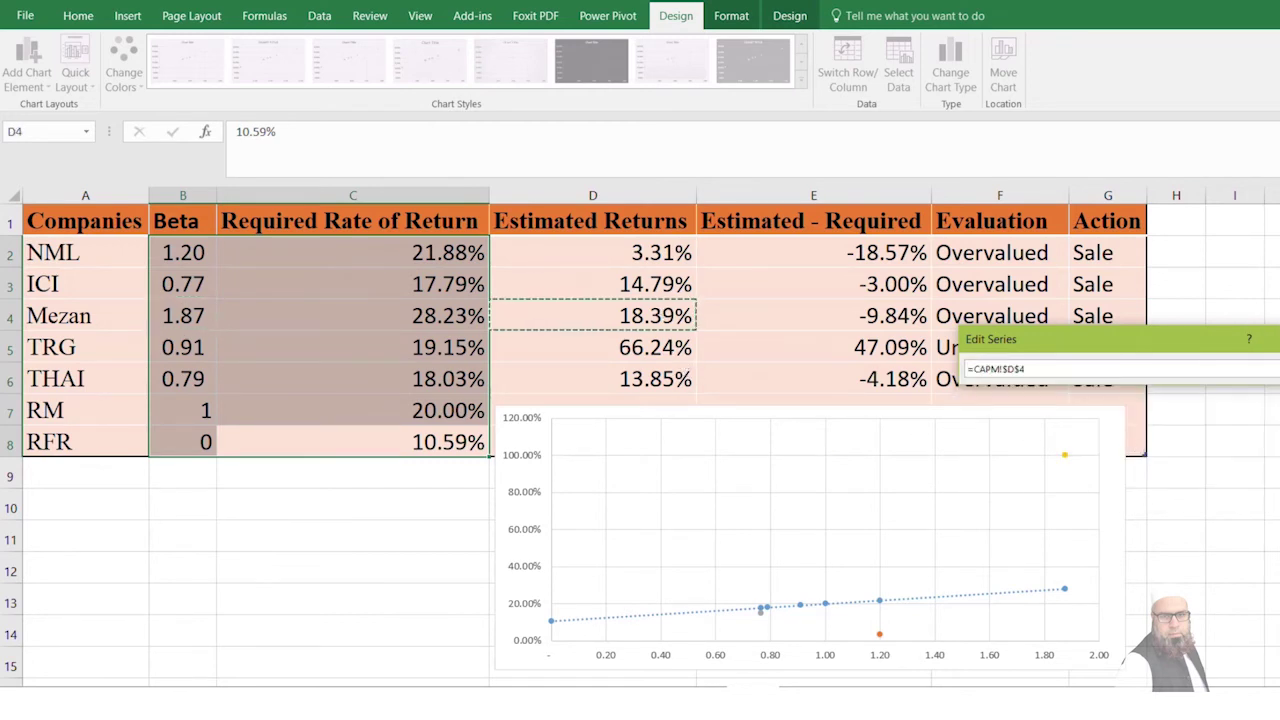
key(Return)
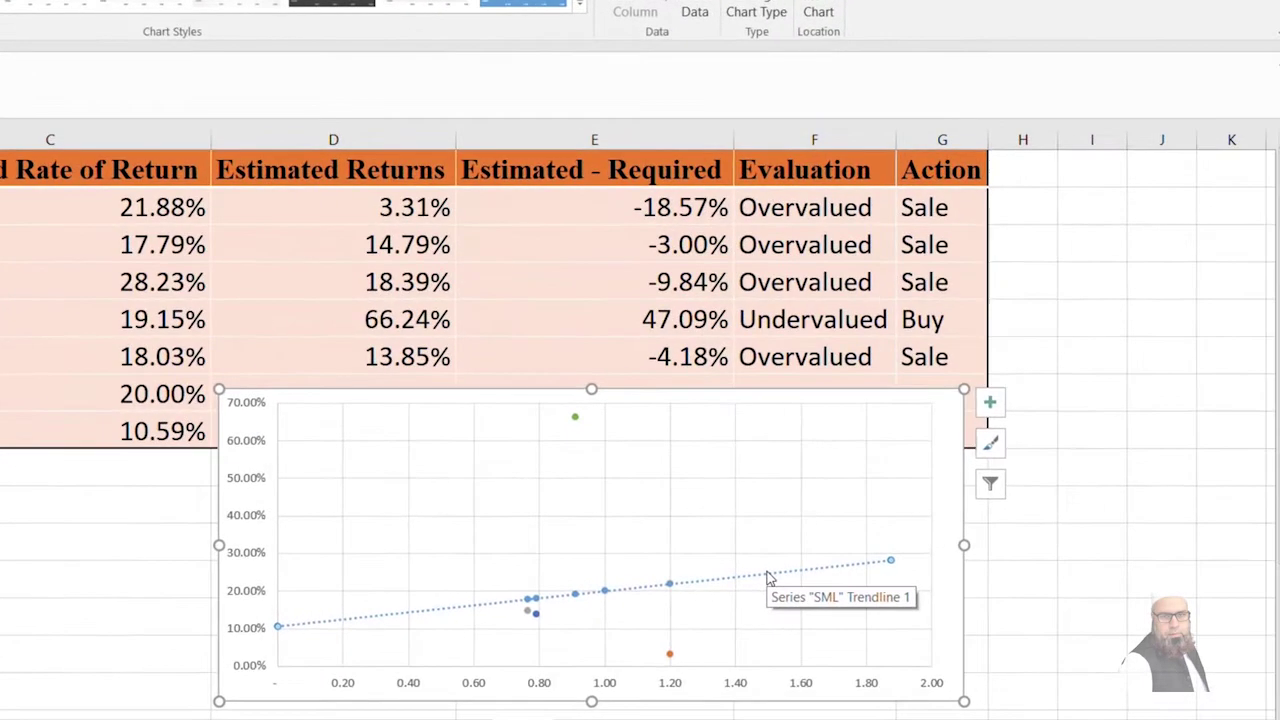
Add a data label to the TRG point on the chart.
click(575, 417)
right_click(575, 417)
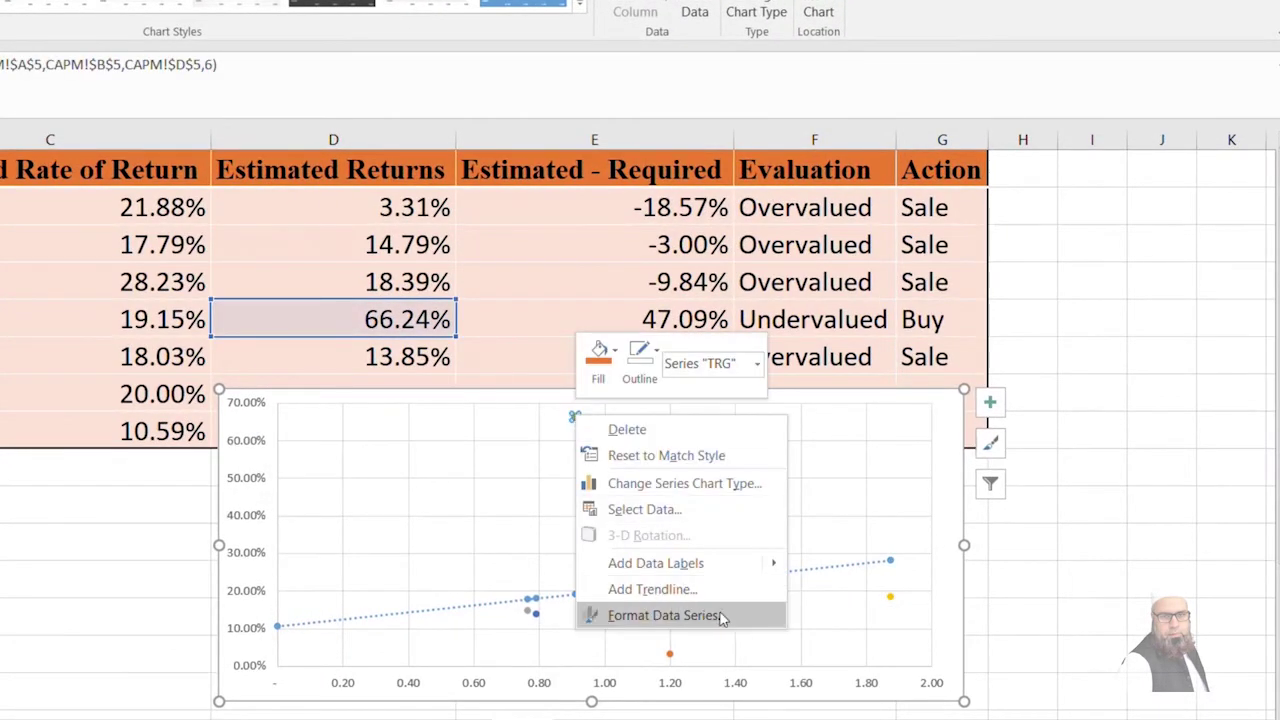
mouse_move(725, 565)
click(830, 566)
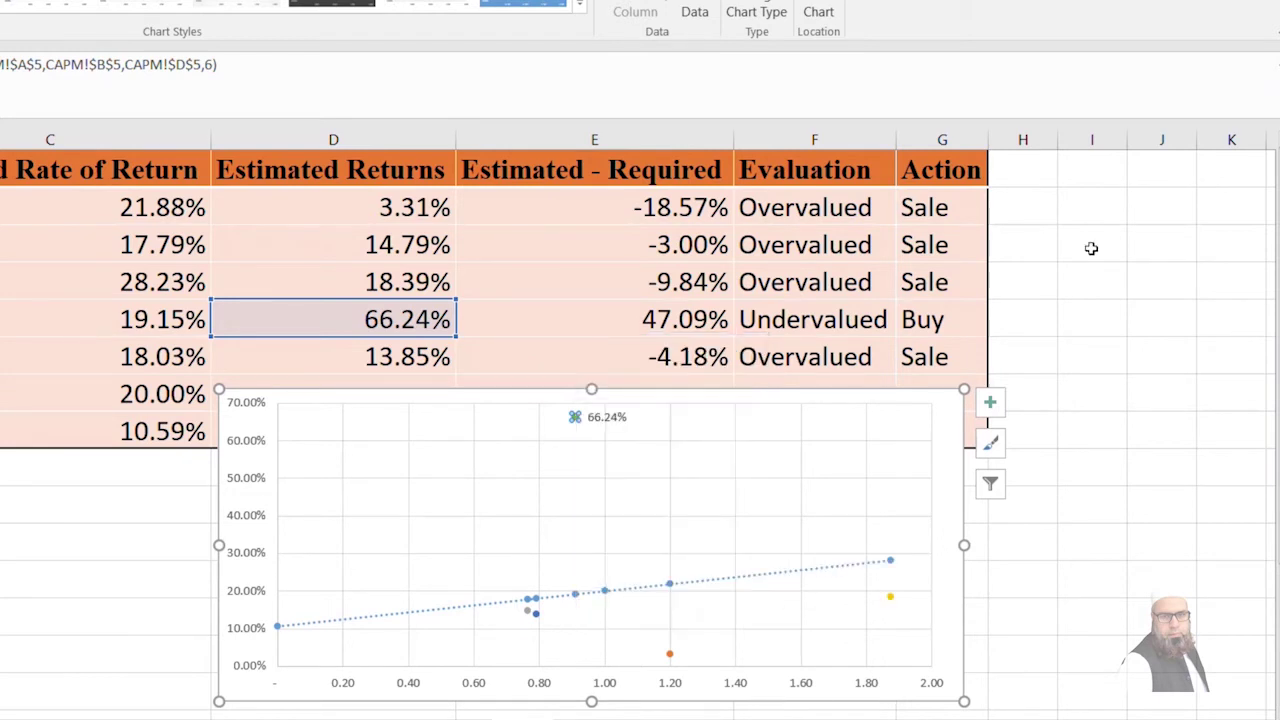
Make the TRG data label show the series name instead of the Y value.
click(595, 423)
right_click(595, 423)
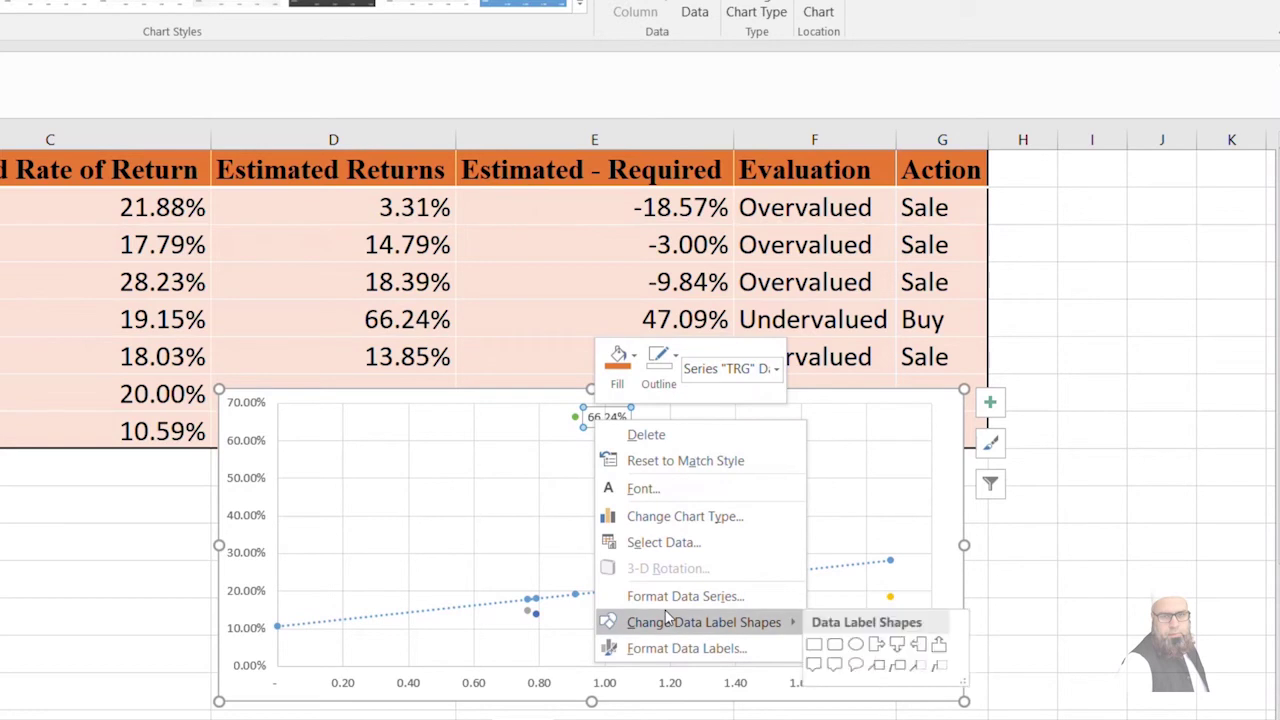
click(675, 648)
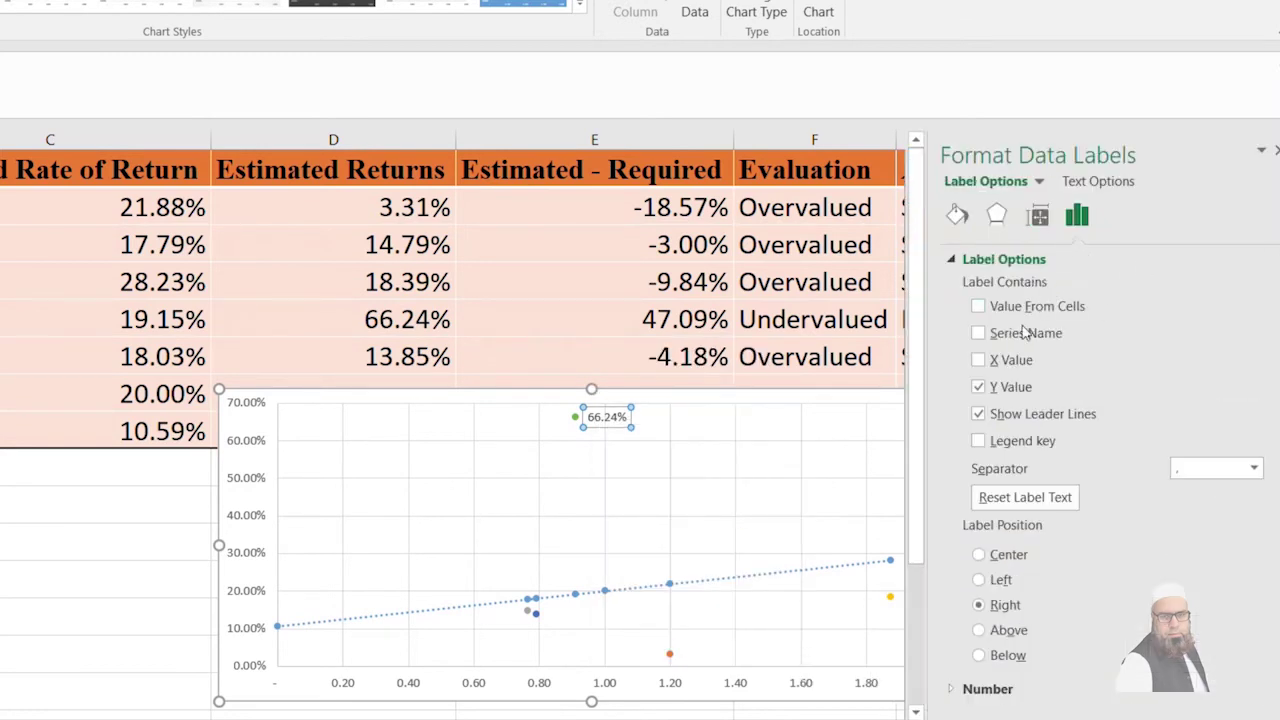
click(1013, 338)
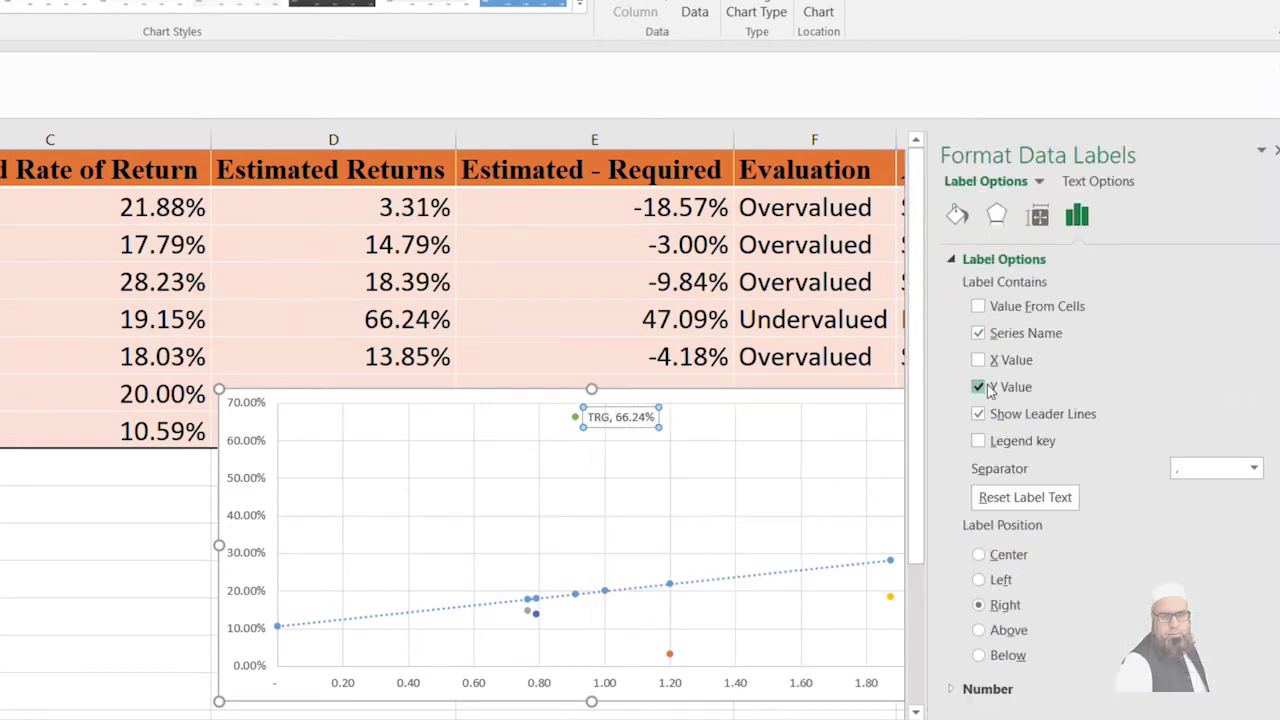
click(980, 388)
click(1276, 150)
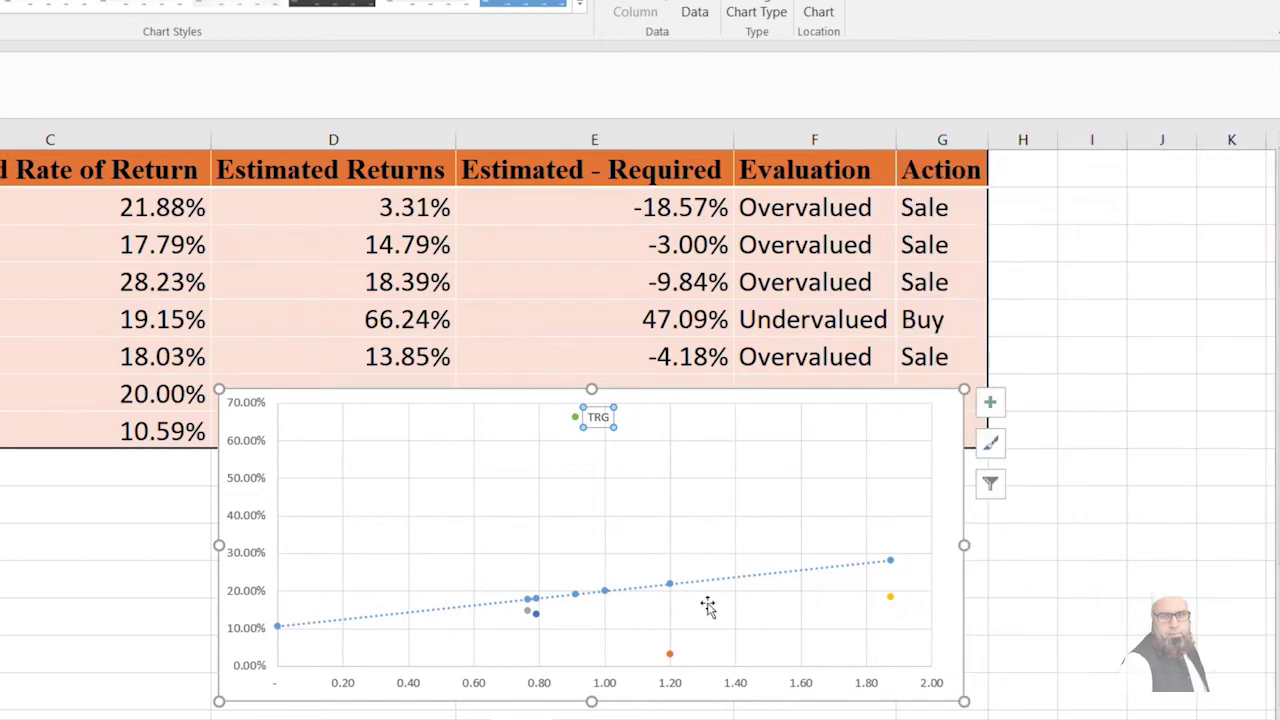
Add a data label to the NML point on the chart.
click(670, 656)
right_click(670, 656)
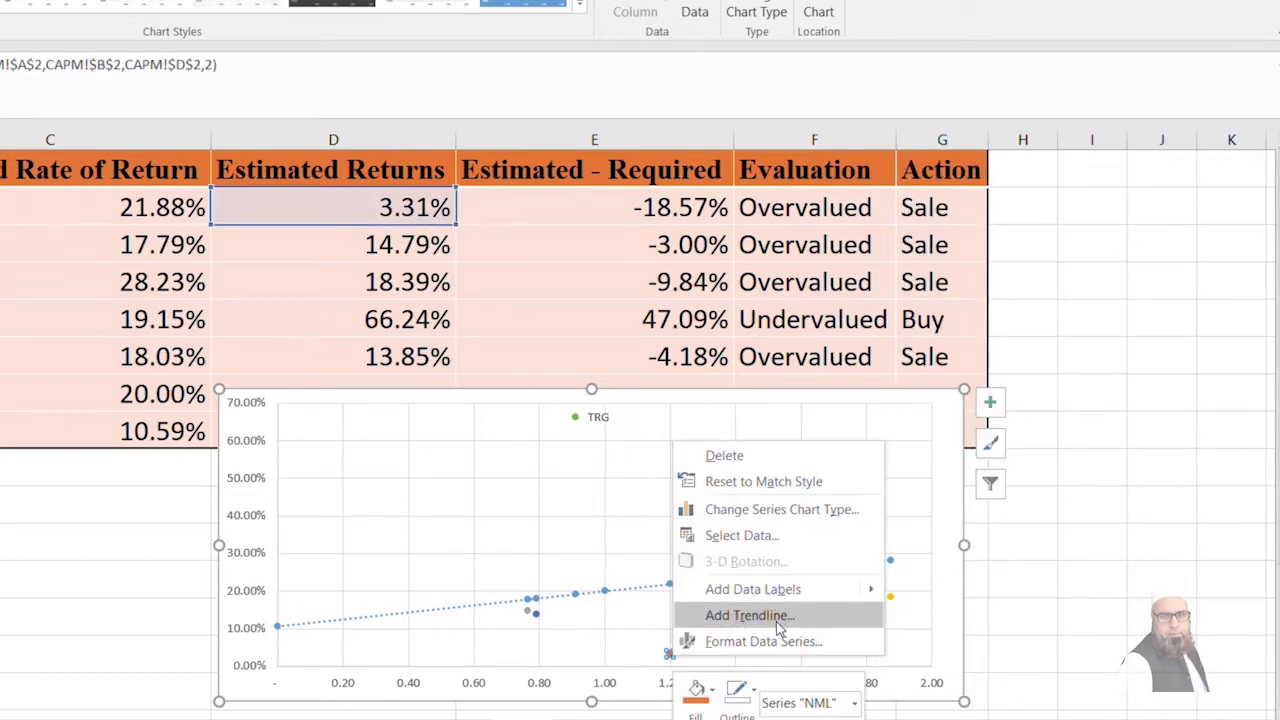
click(808, 592)
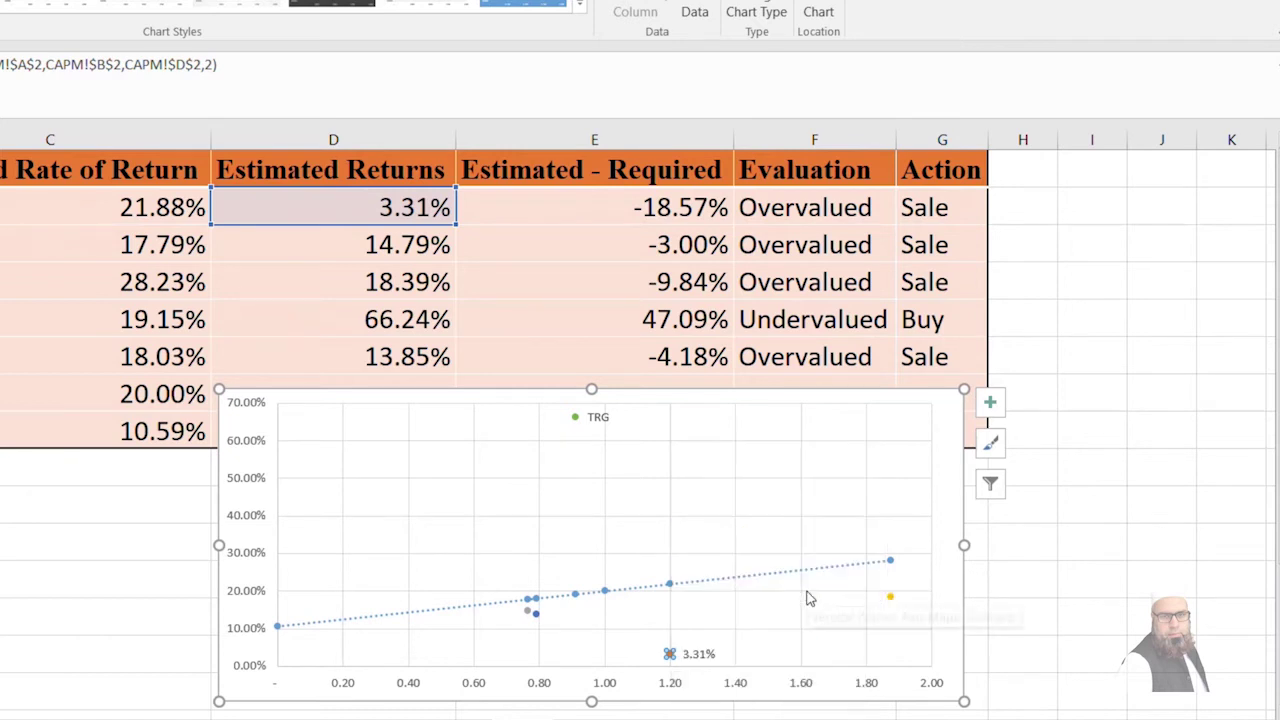
Make the NML data label show the series name instead of the Y value.
click(690, 656)
right_click(688, 657)
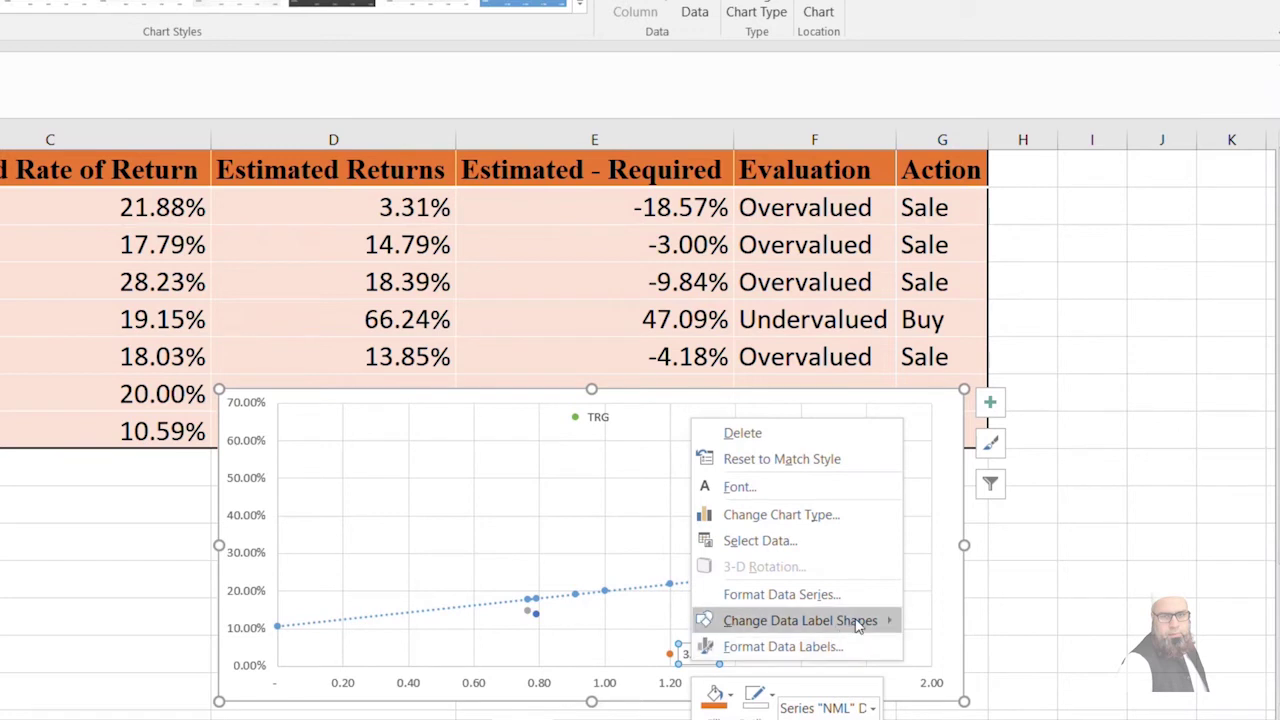
mouse_move(857, 625)
click(825, 648)
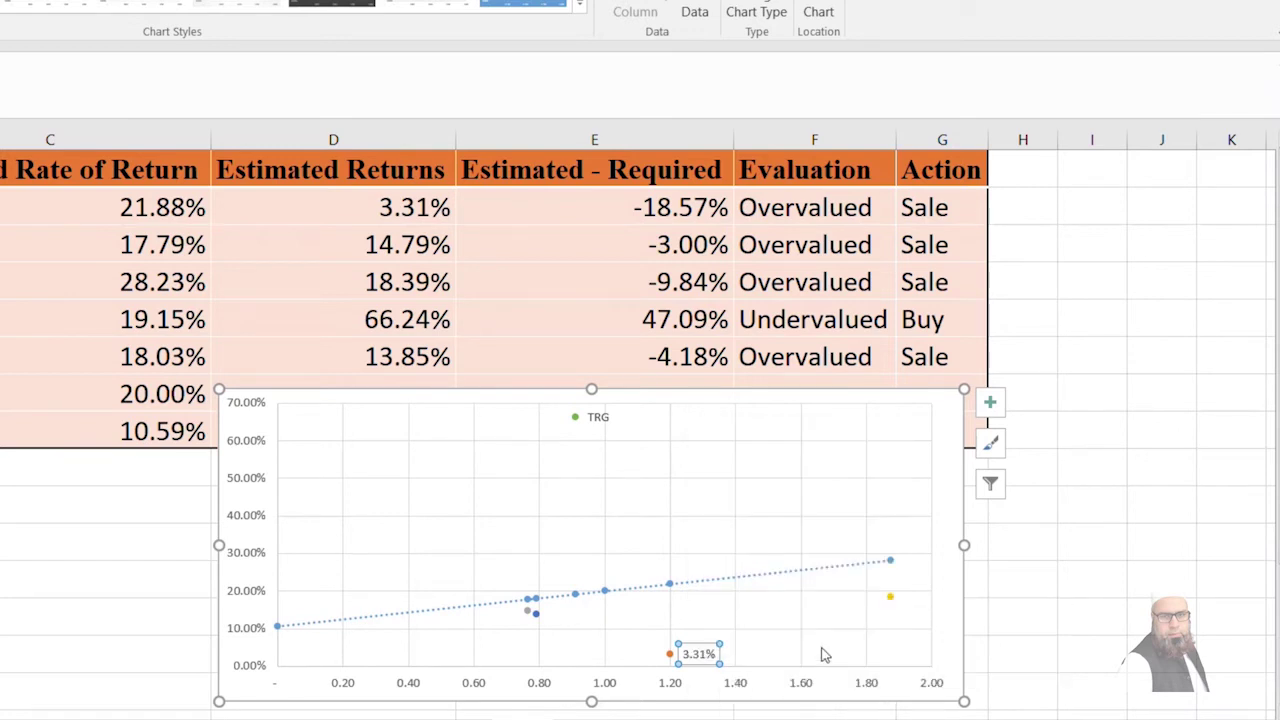
click(993, 338)
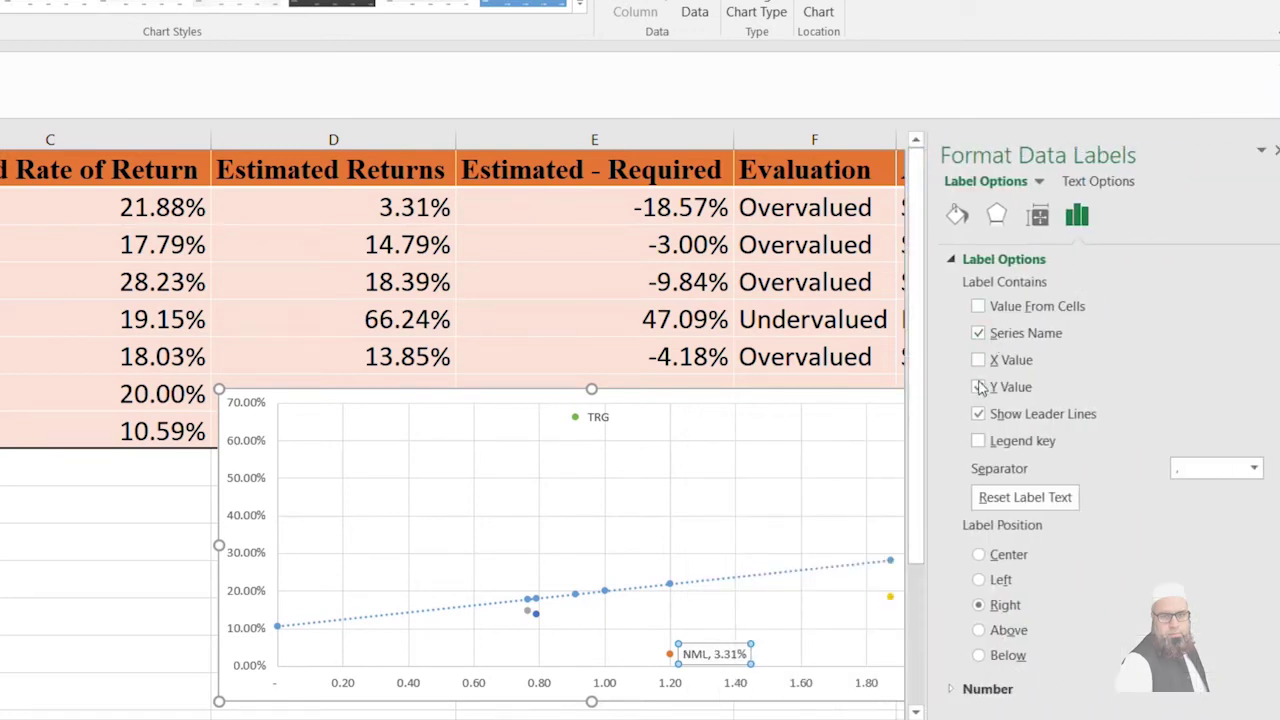
click(979, 387)
click(1275, 152)
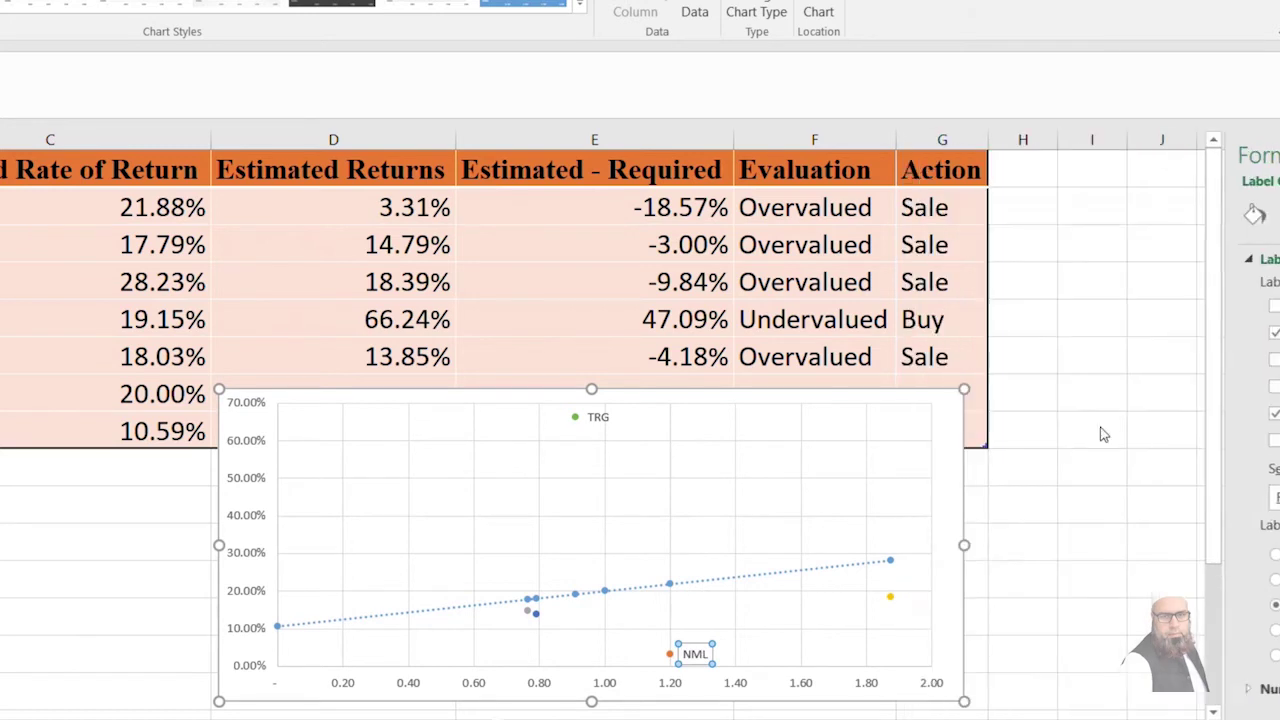
Add a data label to the Mezan point on the chart.
click(890, 598)
right_click(890, 600)
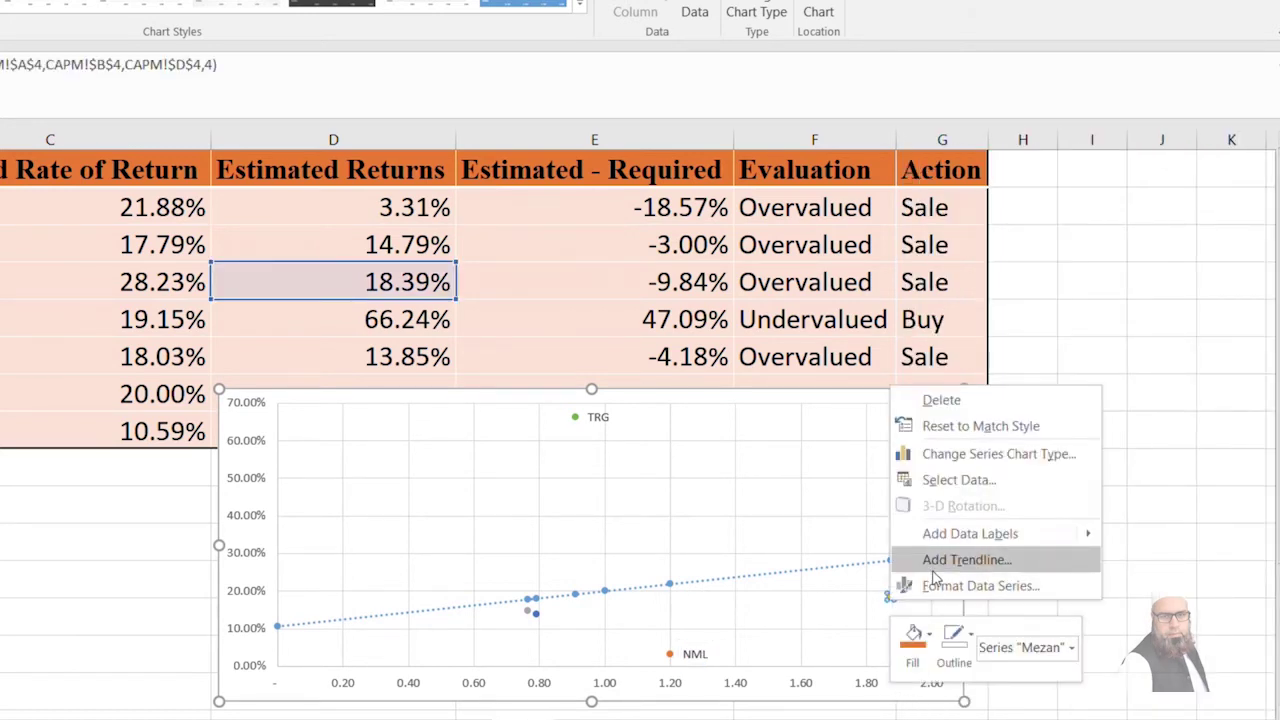
mouse_move(957, 540)
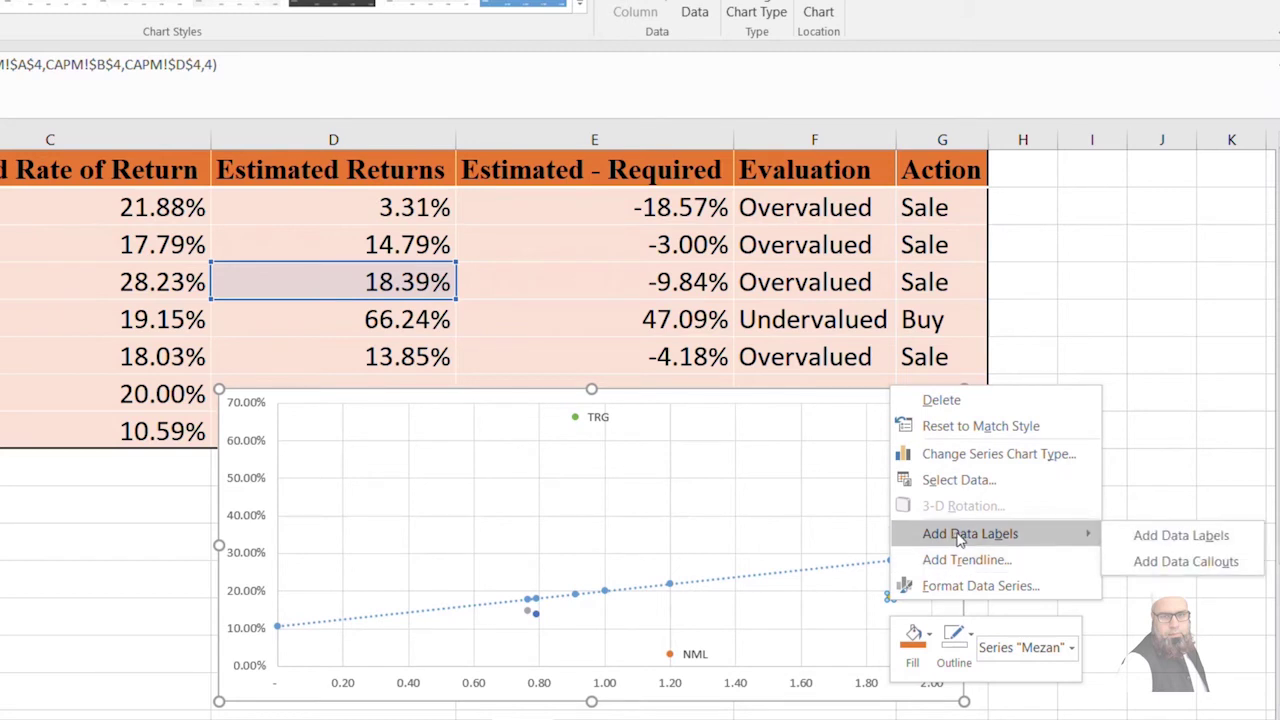
click(1145, 536)
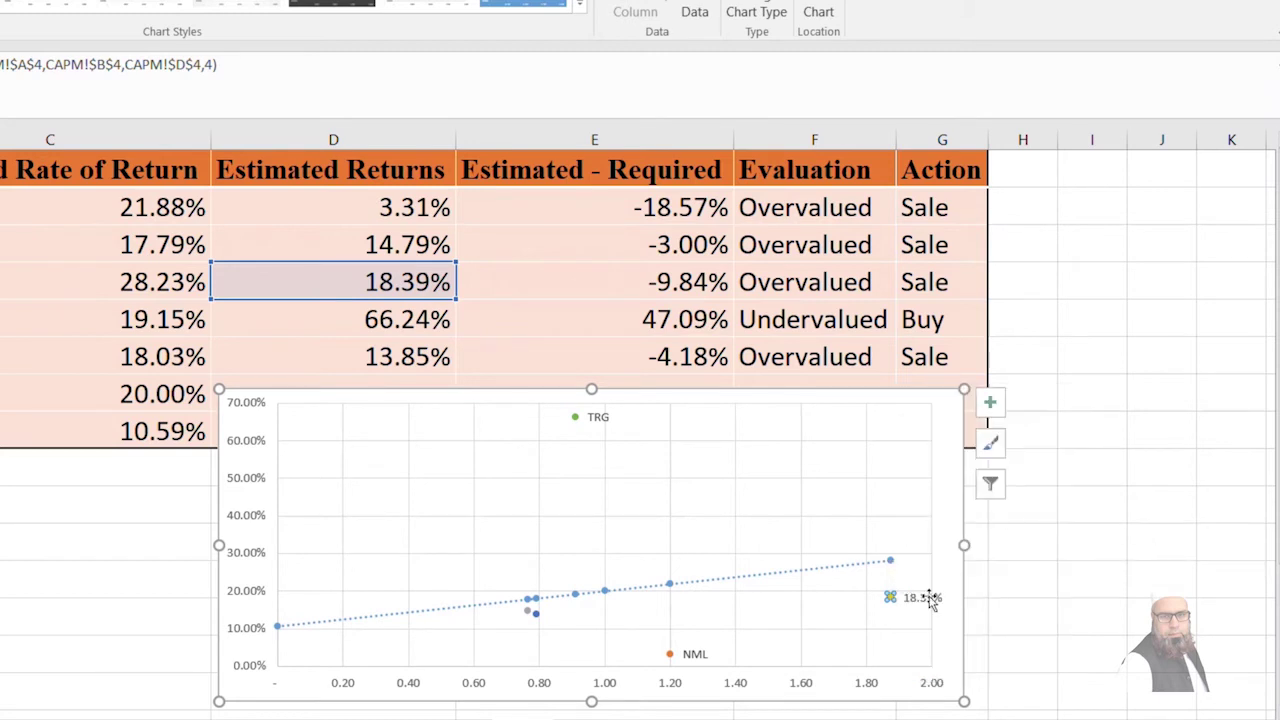
Make the Mezan data label show the series name instead of the Y value.
click(930, 598)
right_click(930, 598)
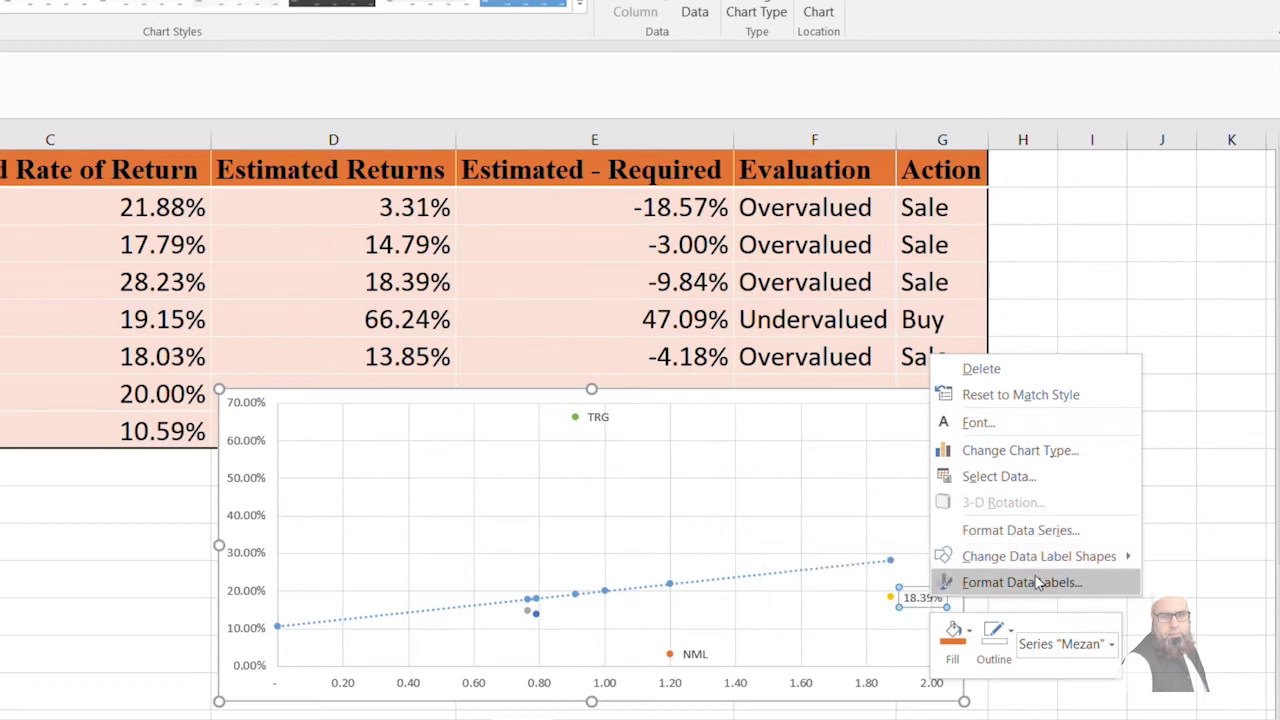
click(1090, 582)
click(1012, 334)
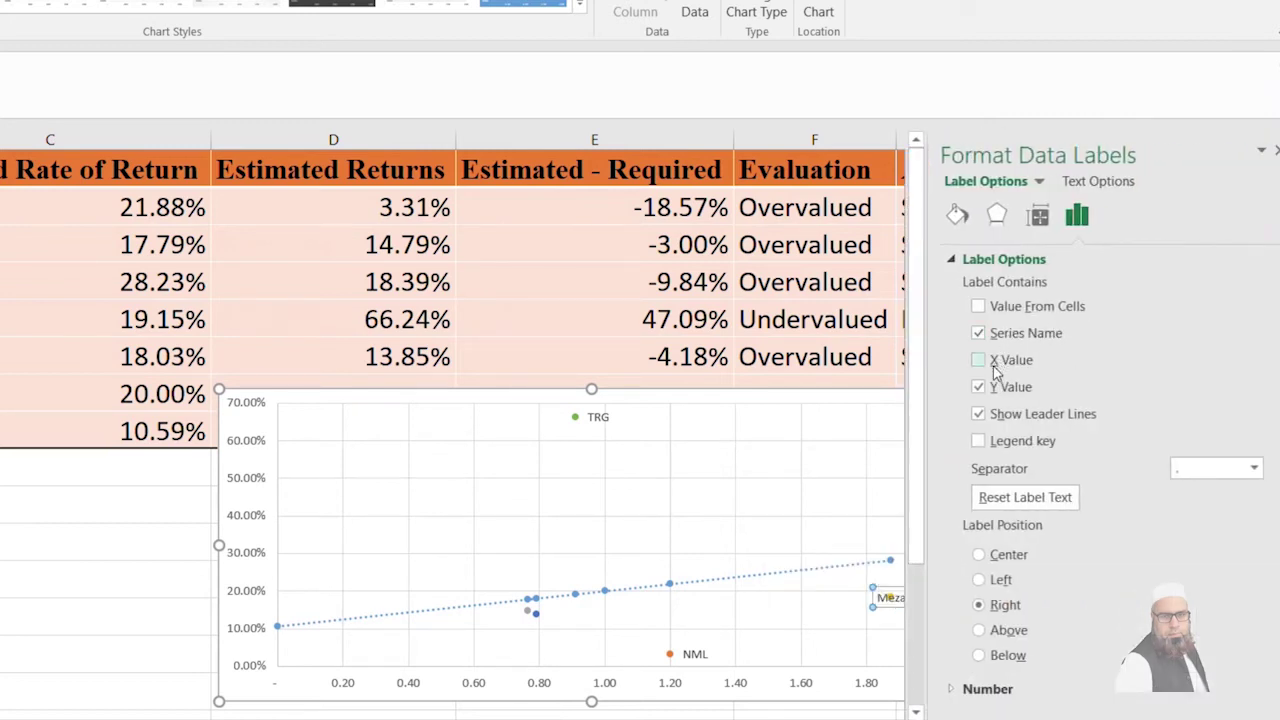
click(996, 387)
click(1276, 150)
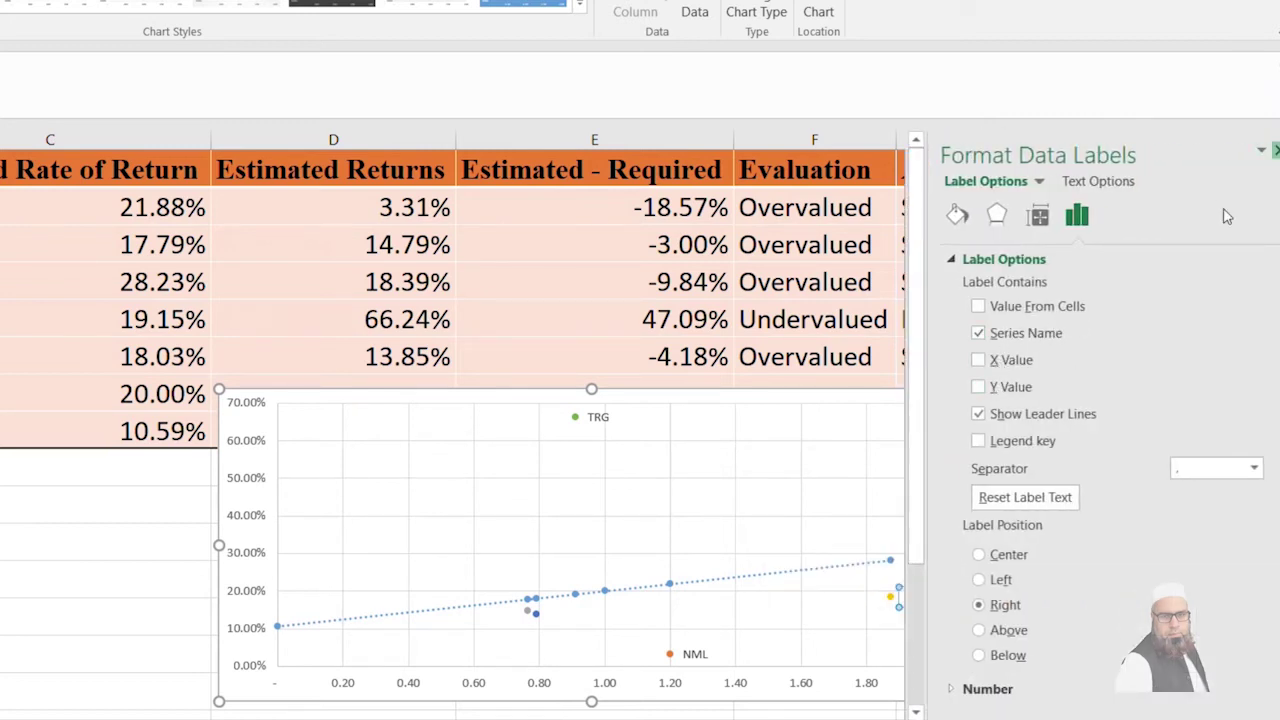
Add a data label to the THAI point and make it show the series name instead of the Y value.
right_click(534, 616)
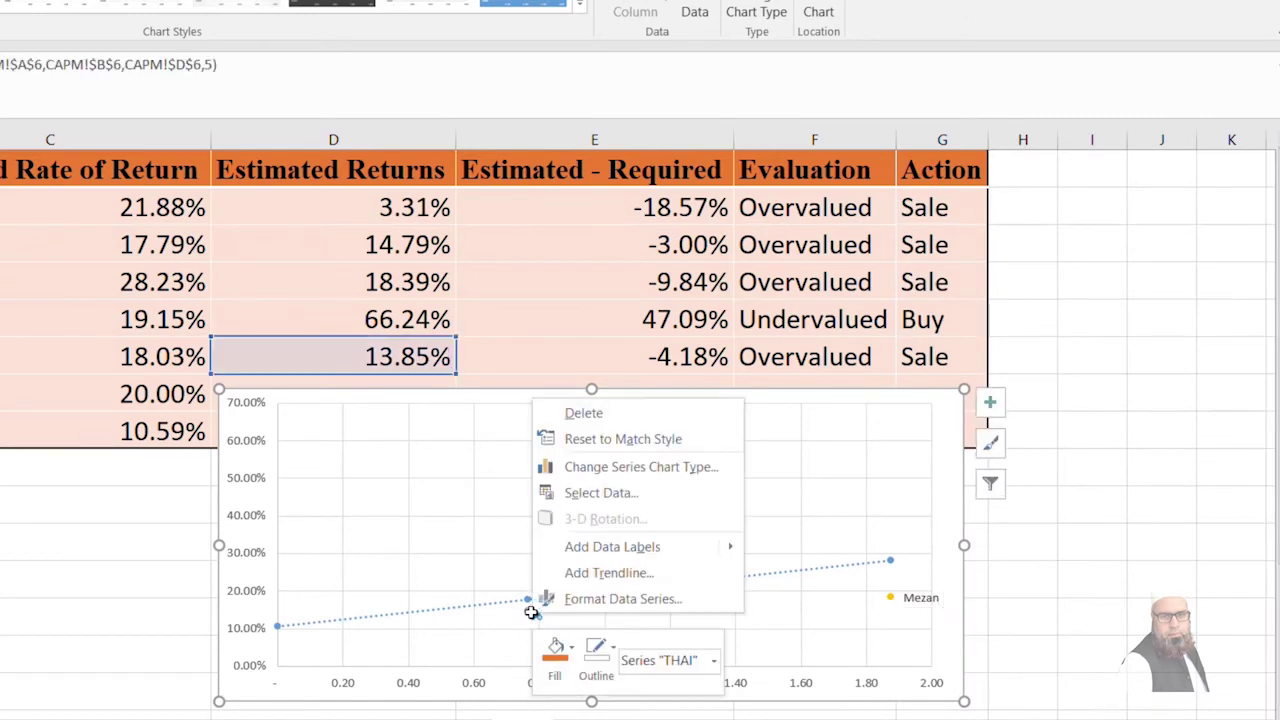
click(659, 558)
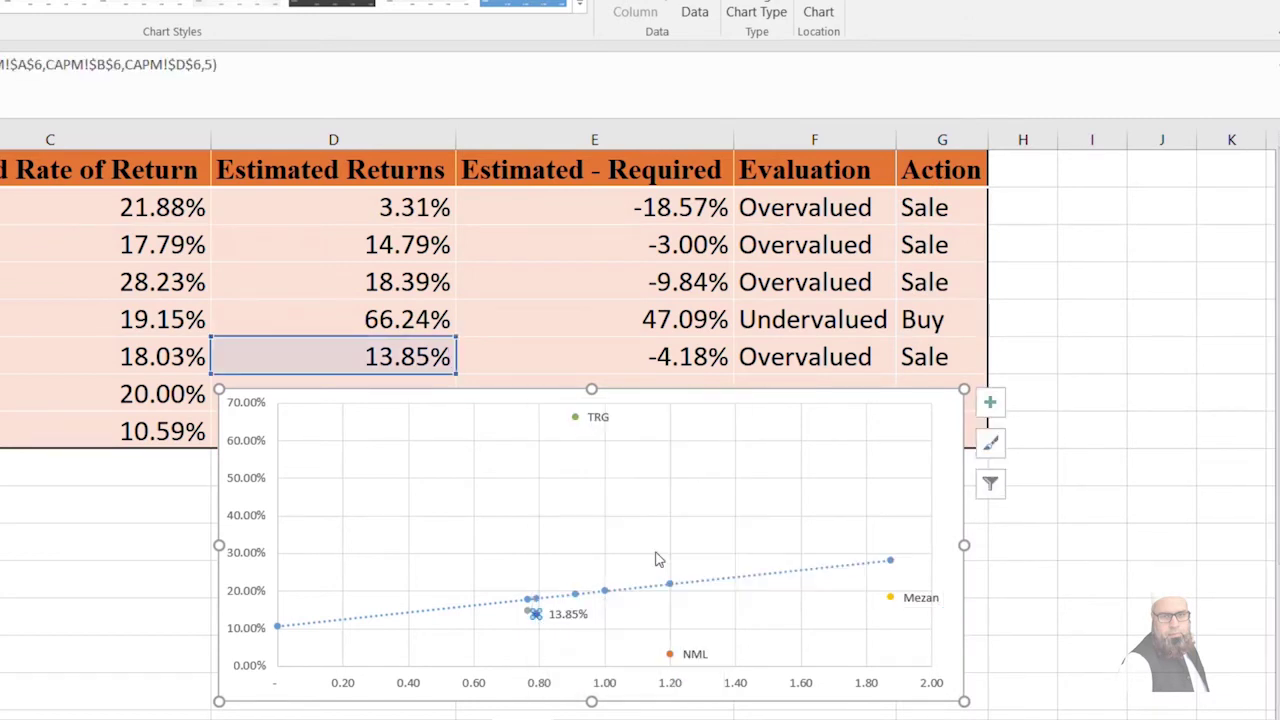
right_click(571, 618)
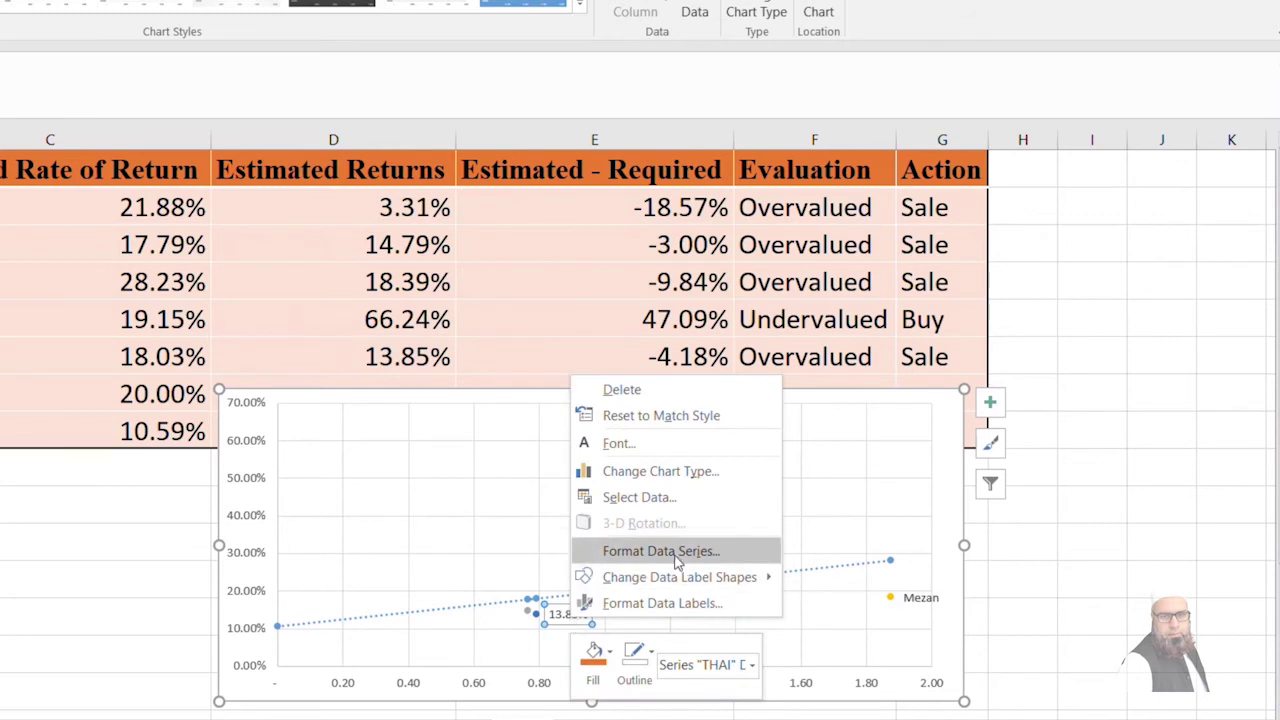
click(675, 603)
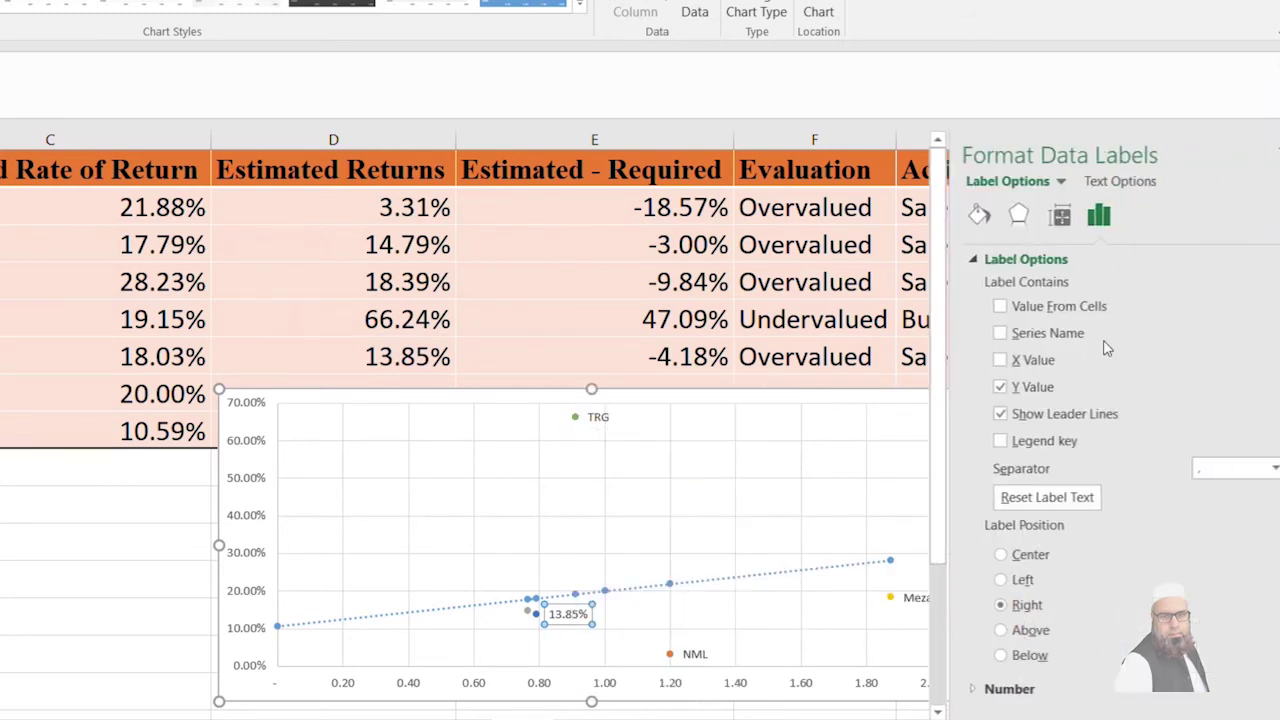
click(978, 333)
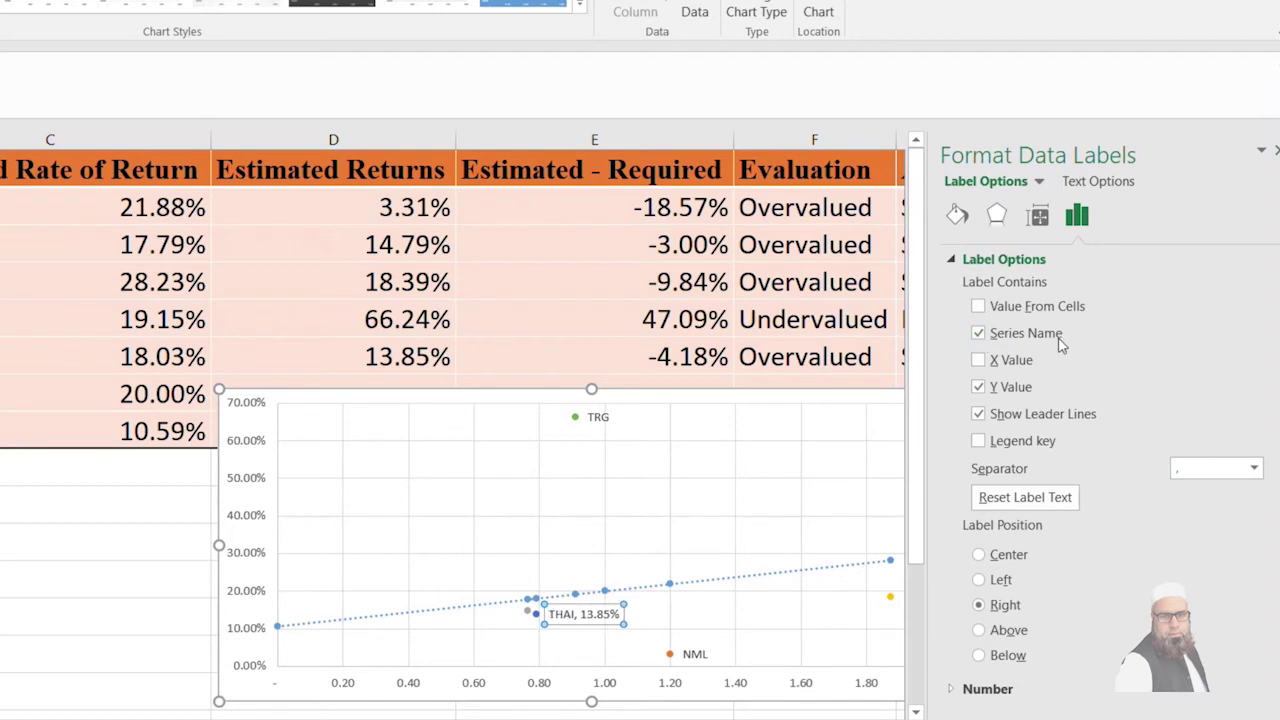
click(978, 387)
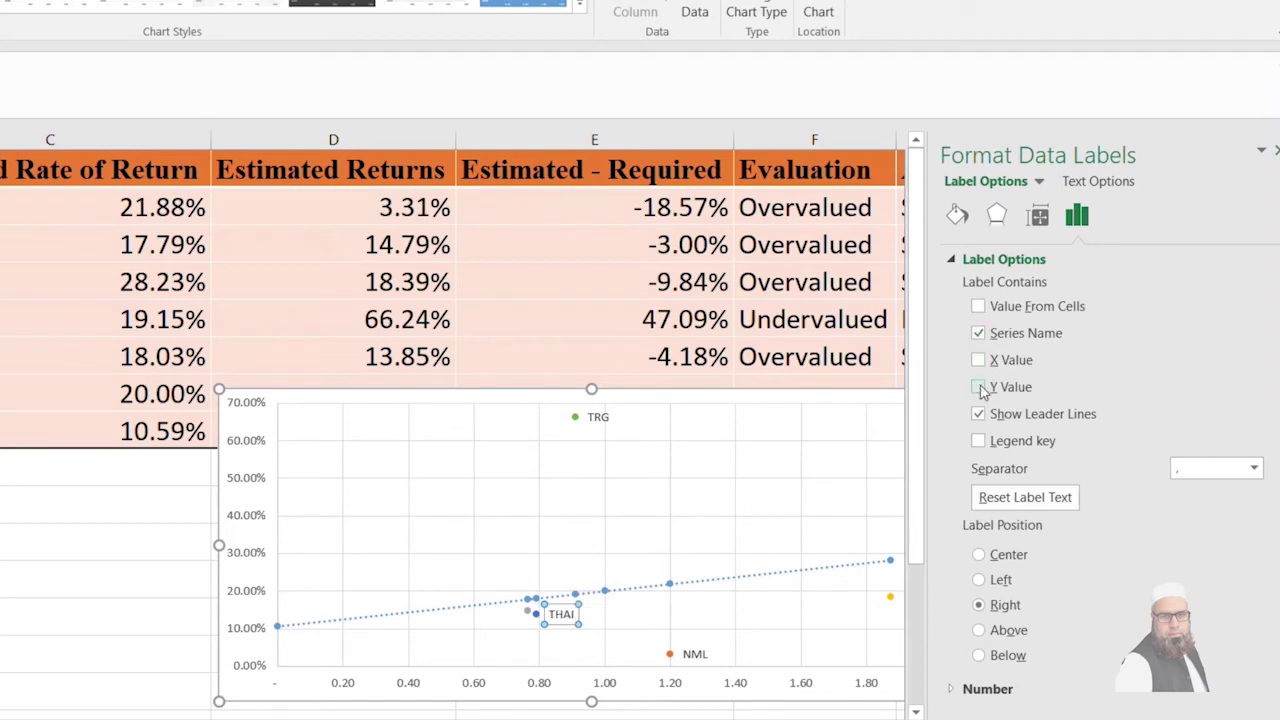
click(1271, 142)
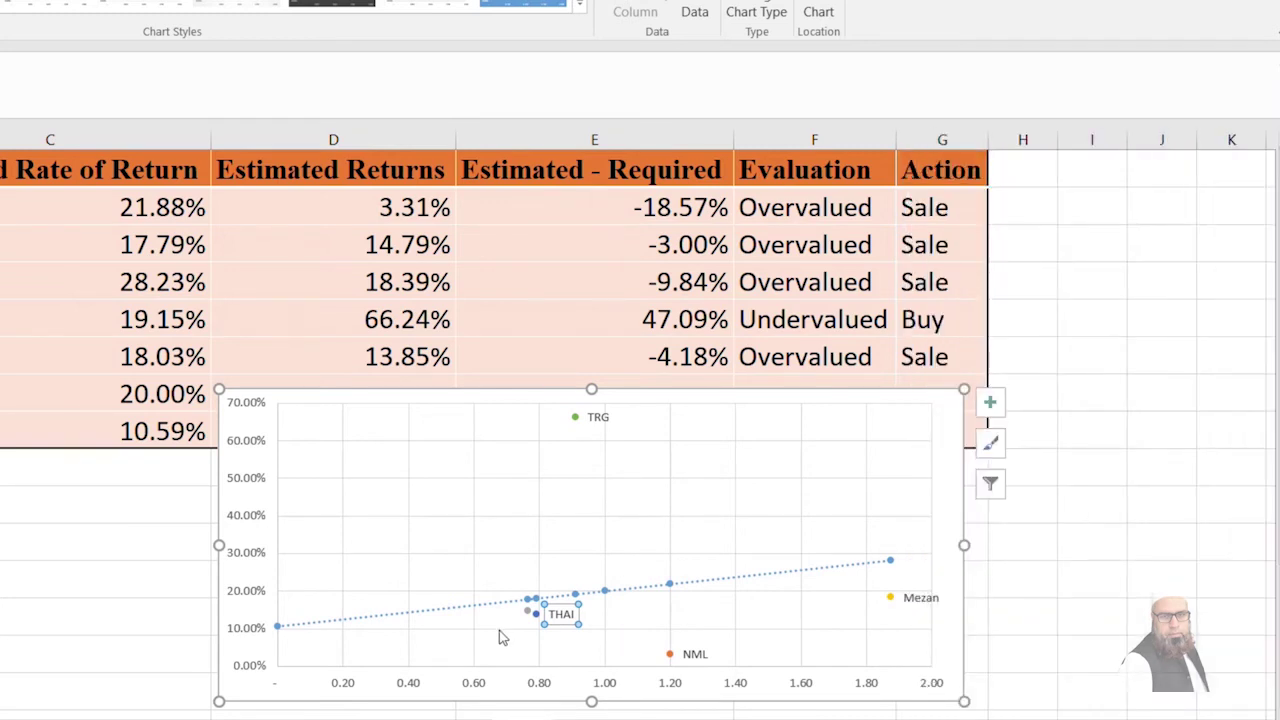
Add a data label to the ICI point on the chart.
click(530, 618)
right_click(530, 618)
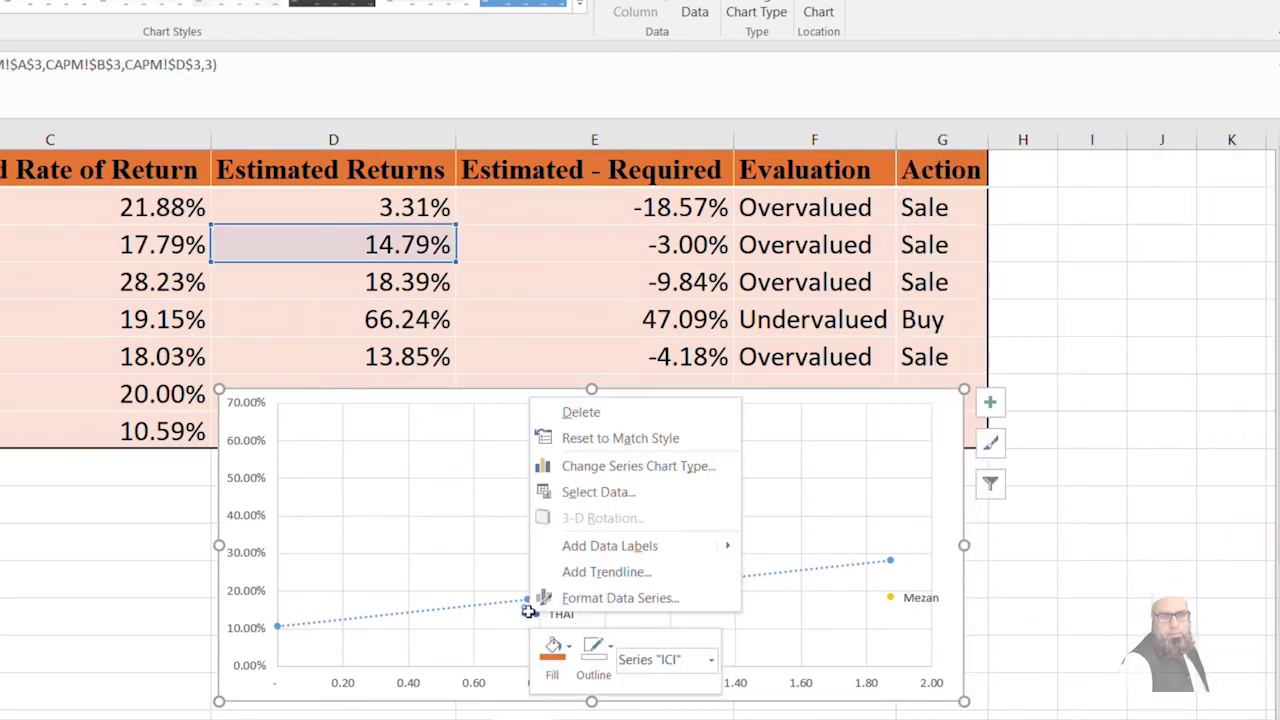
click(620, 594)
click(1276, 149)
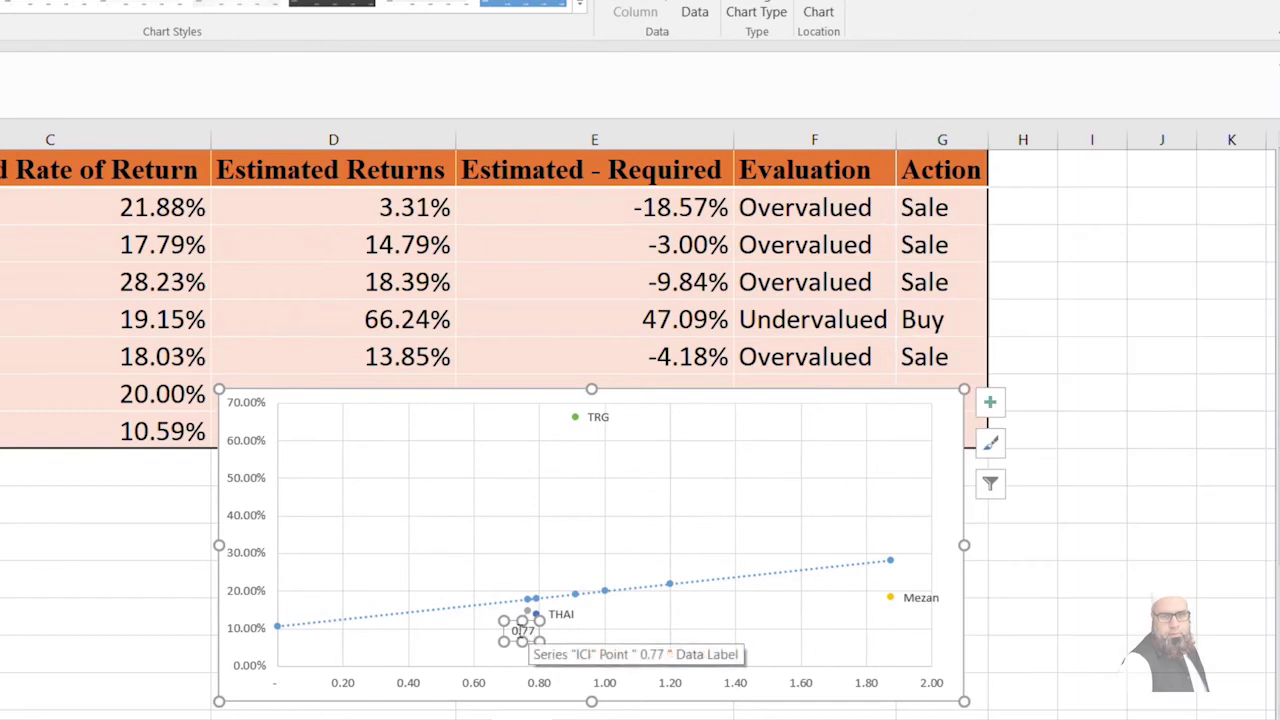
Make the ICI data label show the series name instead of the X value.
right_click(521, 636)
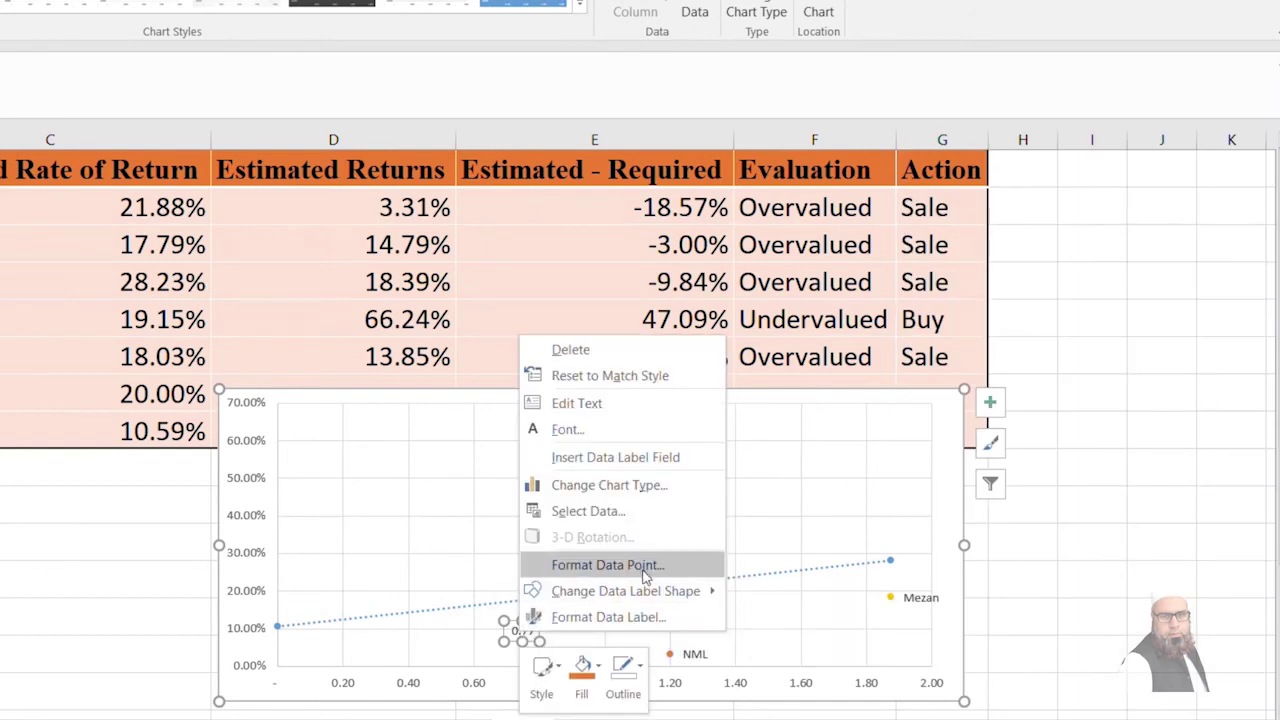
click(630, 617)
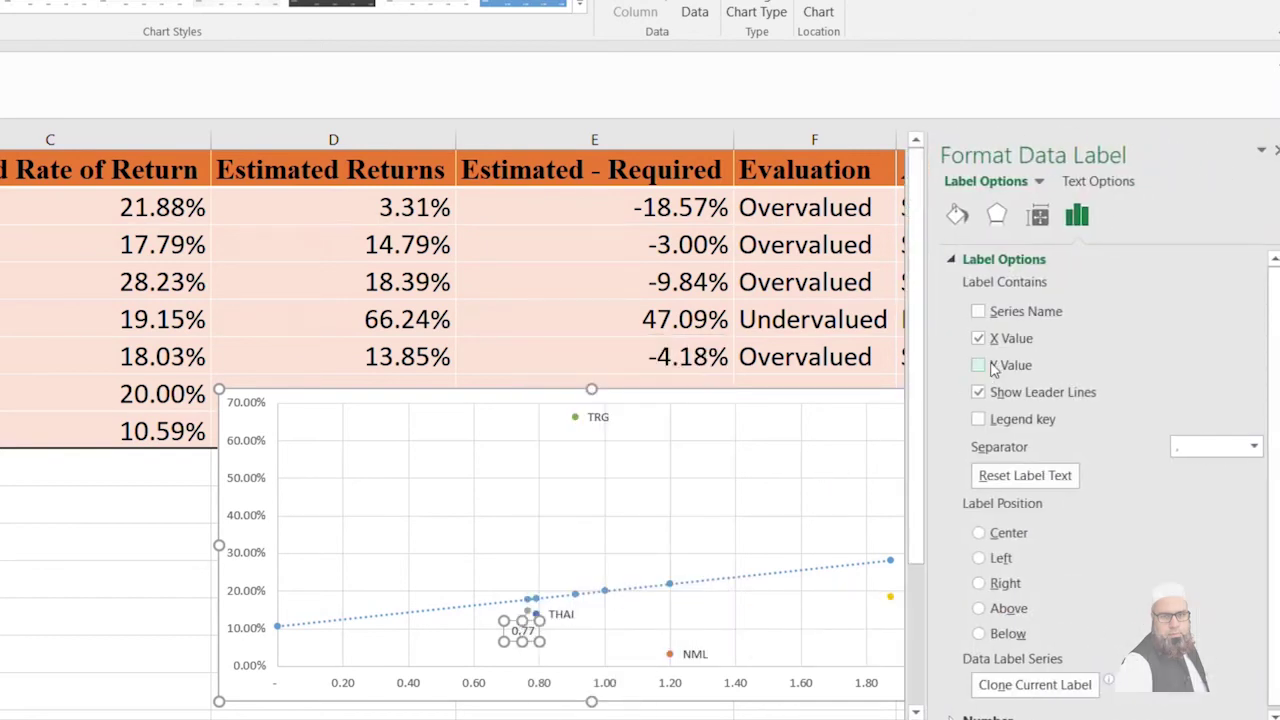
click(980, 312)
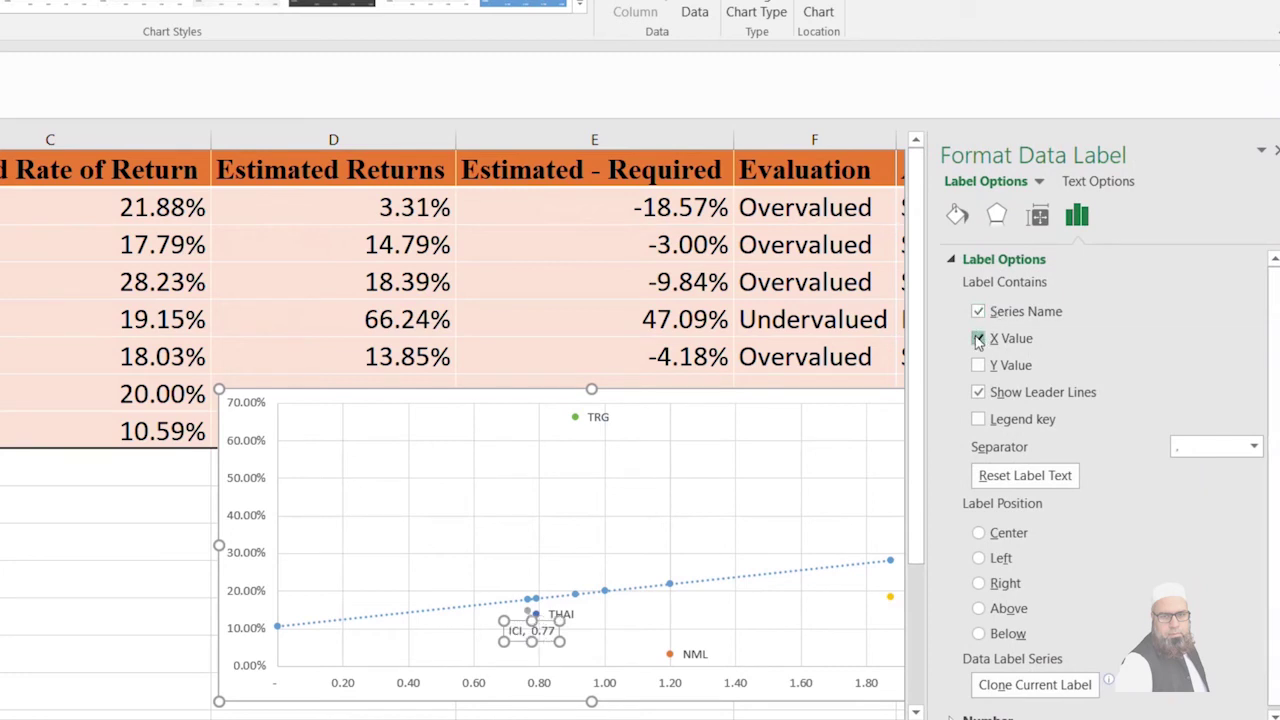
click(978, 339)
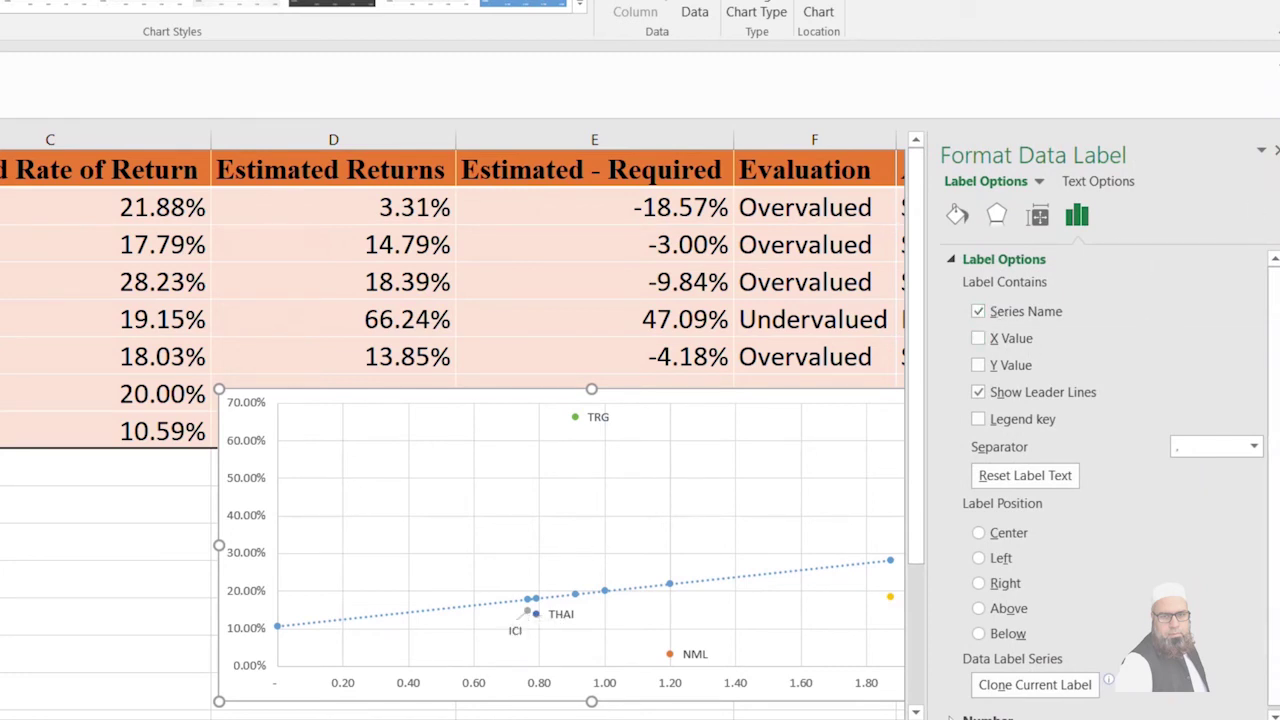
click(515, 630)
click(1275, 152)
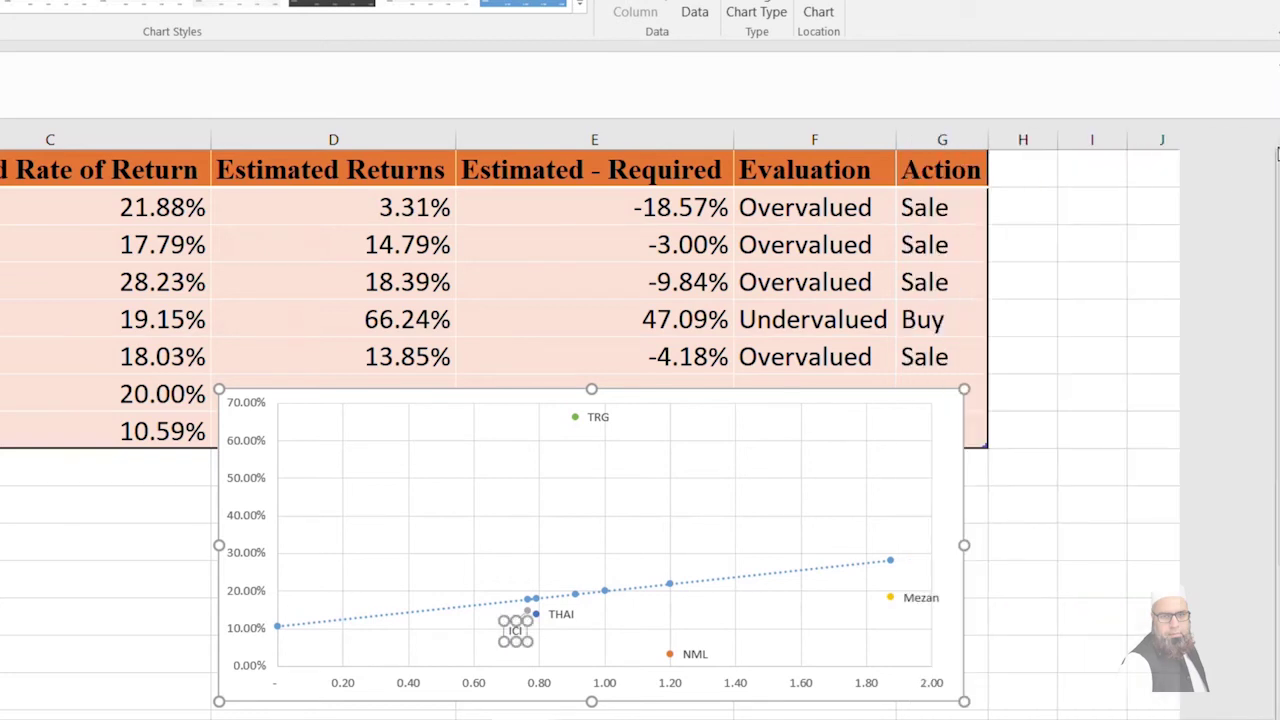
Enlarge the TRG data label's font to size 20 and colour its text red.
click(598, 416)
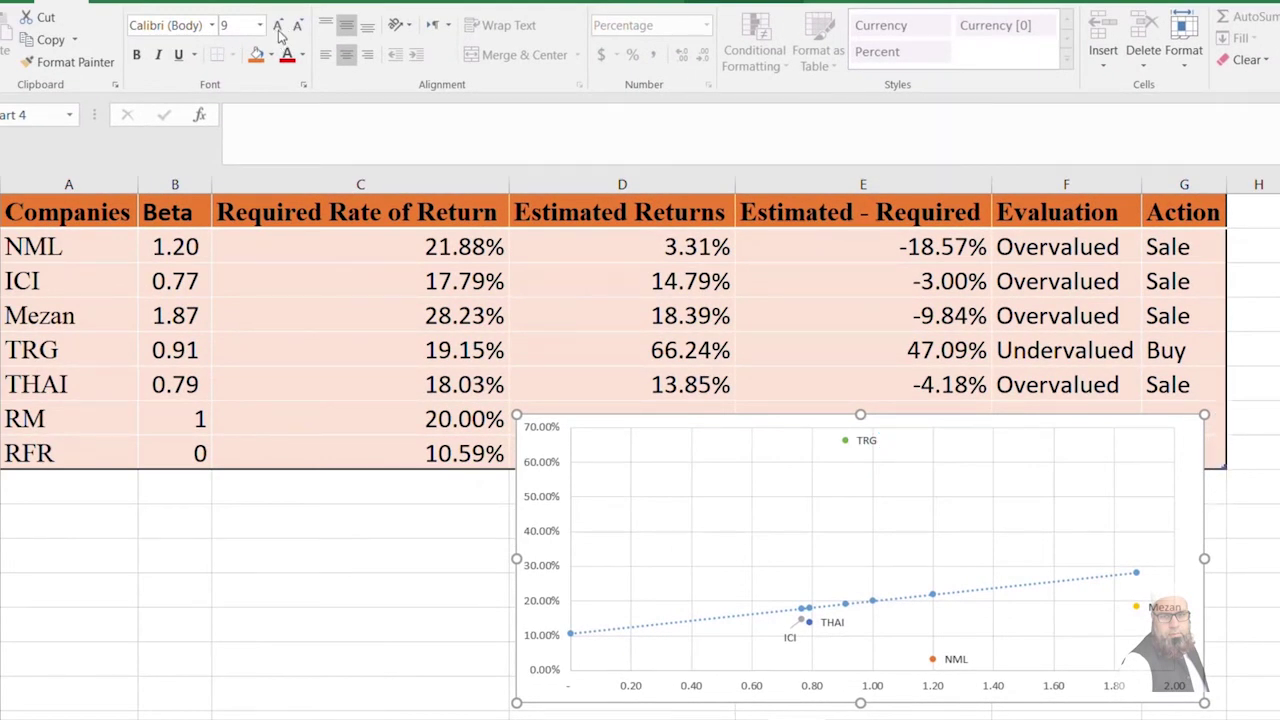
click(278, 28)
click(278, 27)
click(278, 27)
click(278, 27)
click(278, 27)
click(278, 27)
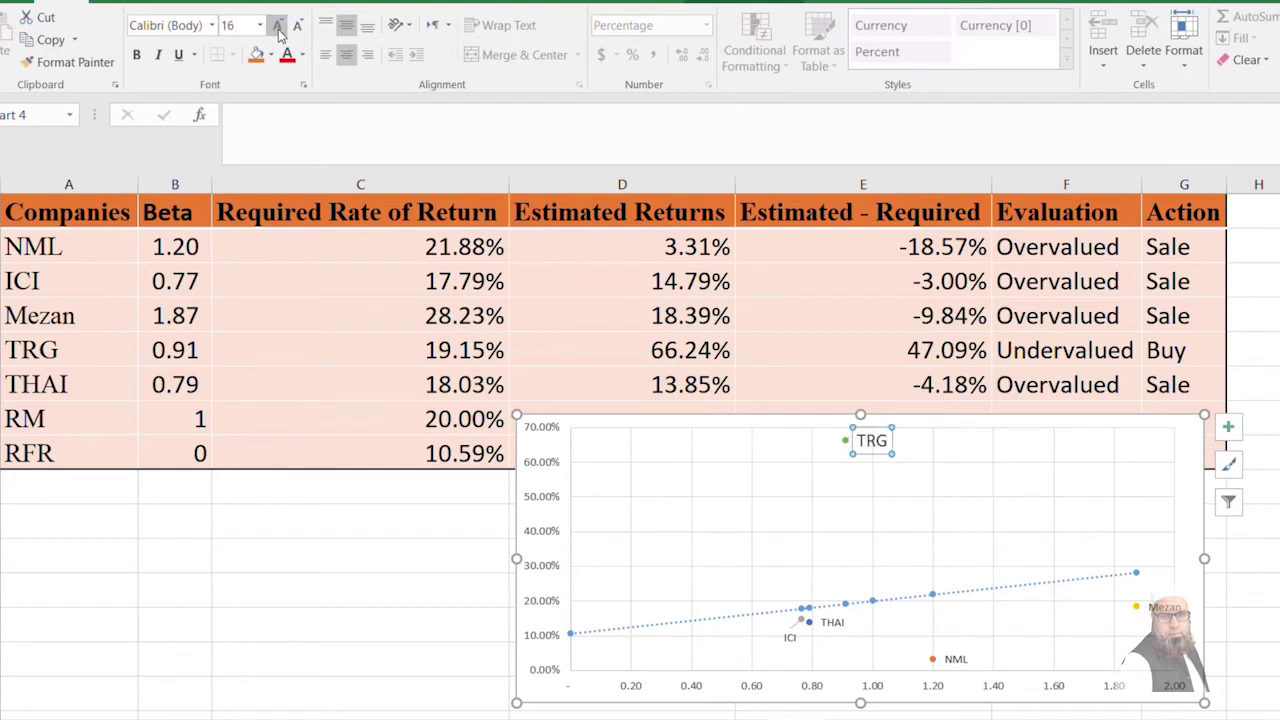
click(278, 27)
click(278, 27)
click(286, 54)
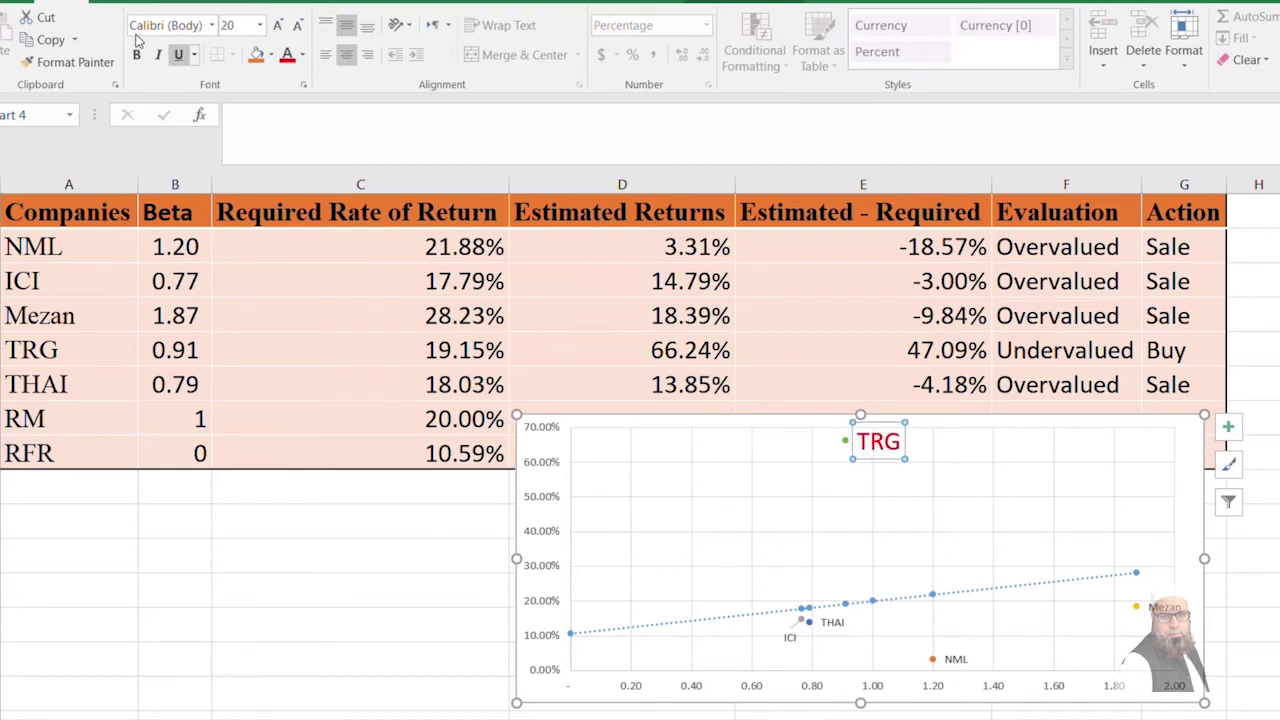
Copy the TRG label's formatting to the THAI, ICI, NML and Mezan data labels with Format Painter.
click(97, 60)
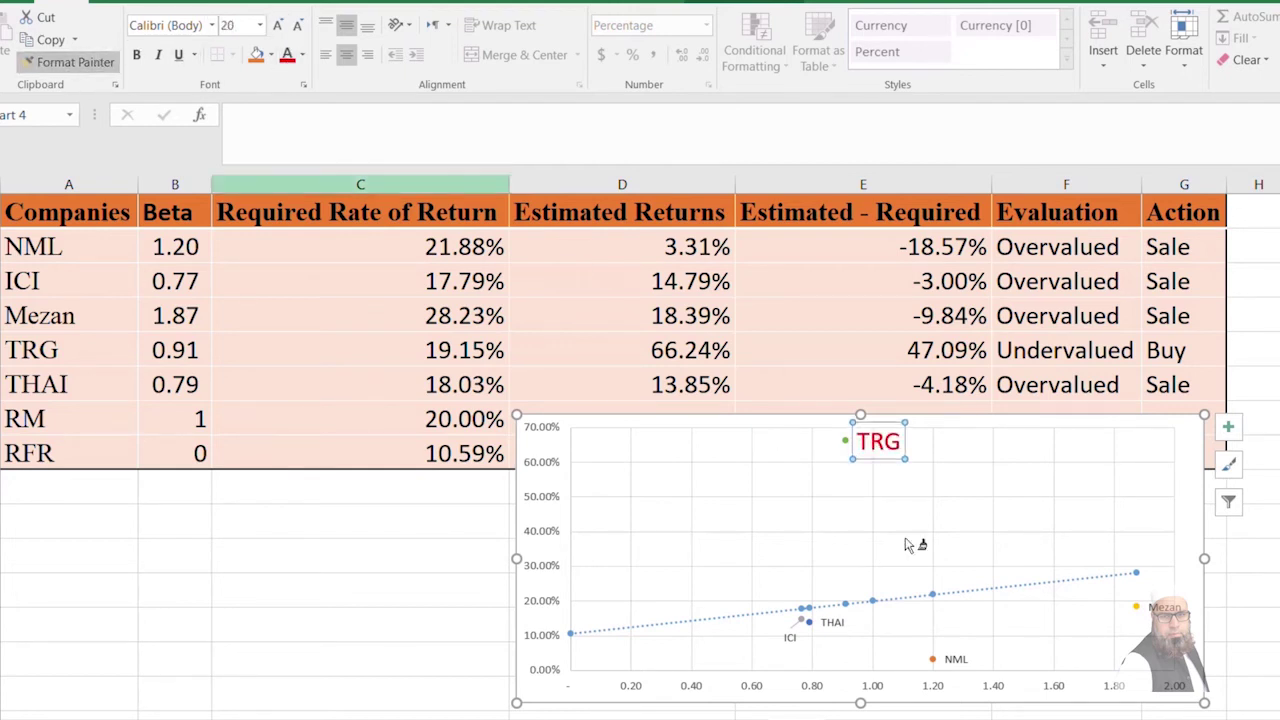
click(824, 622)
click(84, 62)
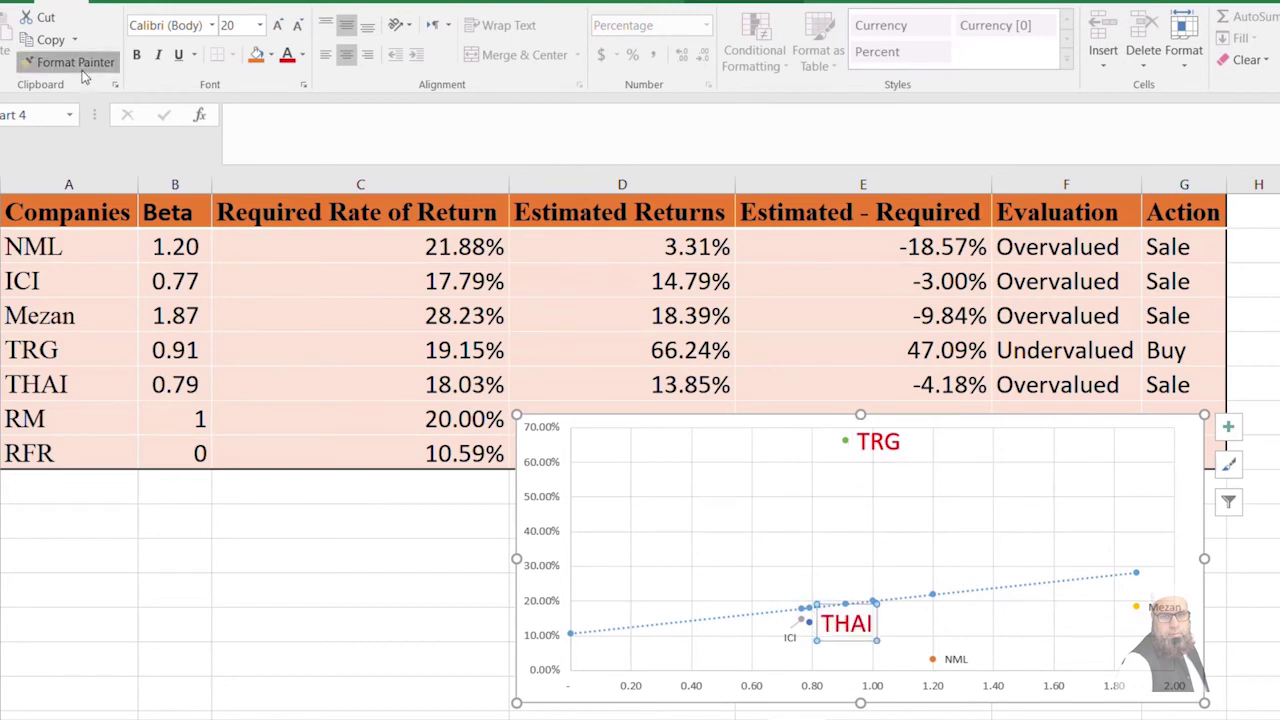
click(793, 645)
click(100, 66)
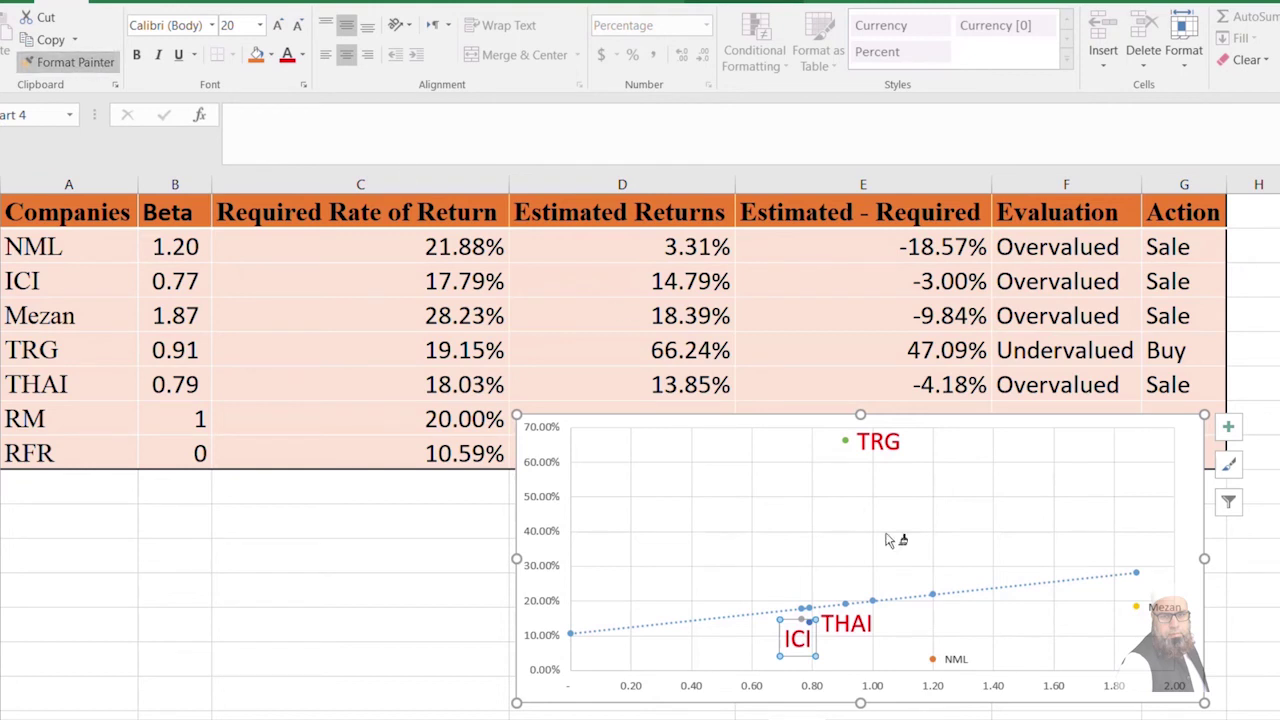
click(950, 659)
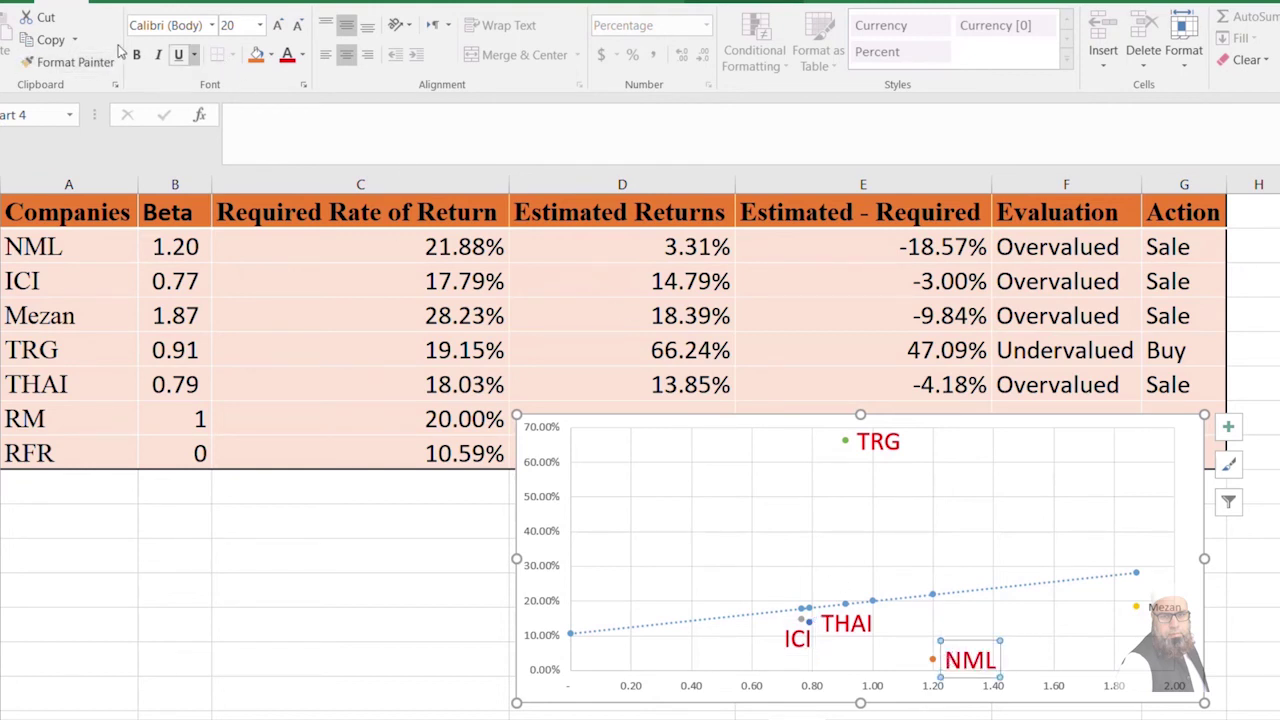
click(75, 62)
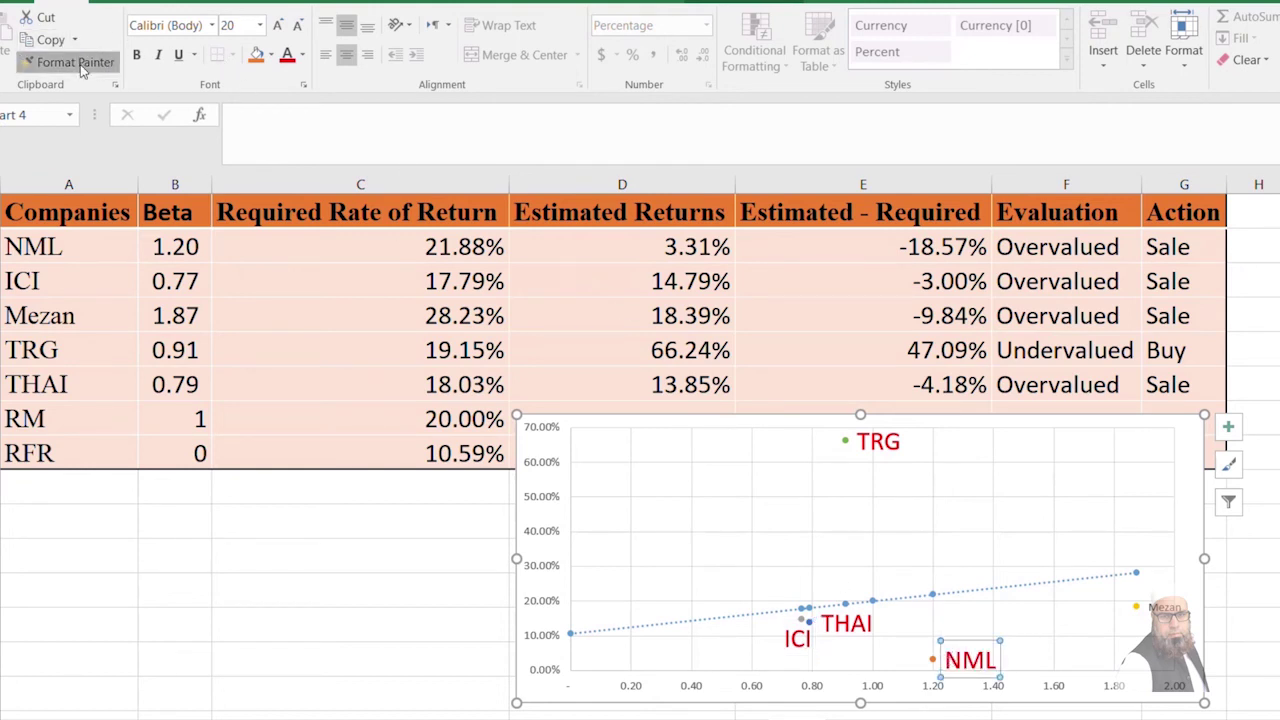
click(1163, 607)
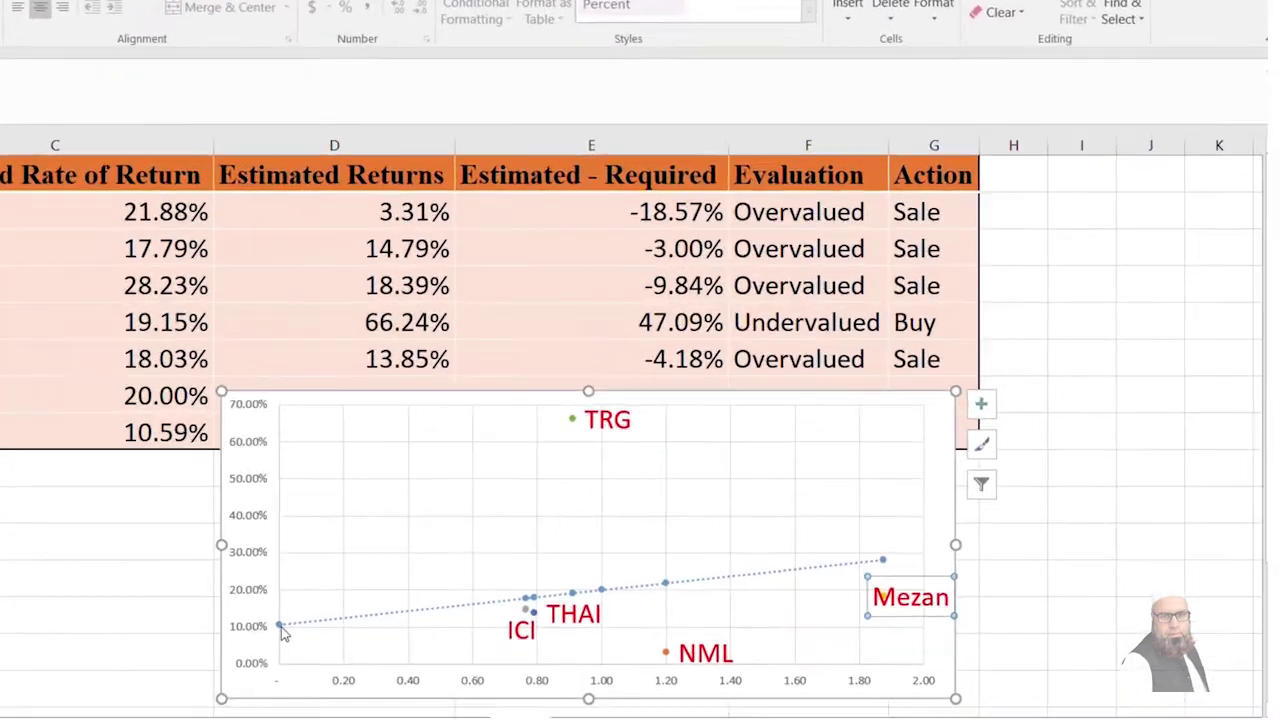
Open the SML trendline's formatting, switch to the SML series itself, and set its marker option to None.
right_click(654, 623)
click(370, 616)
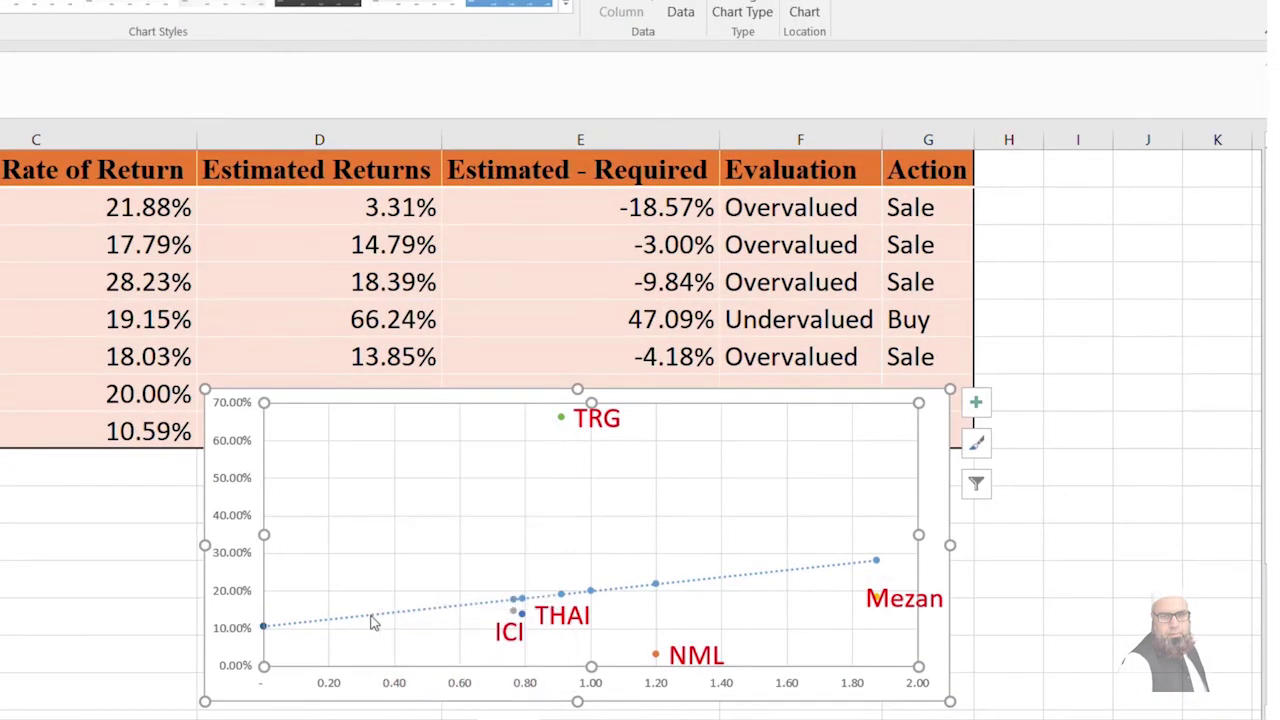
right_click(370, 616)
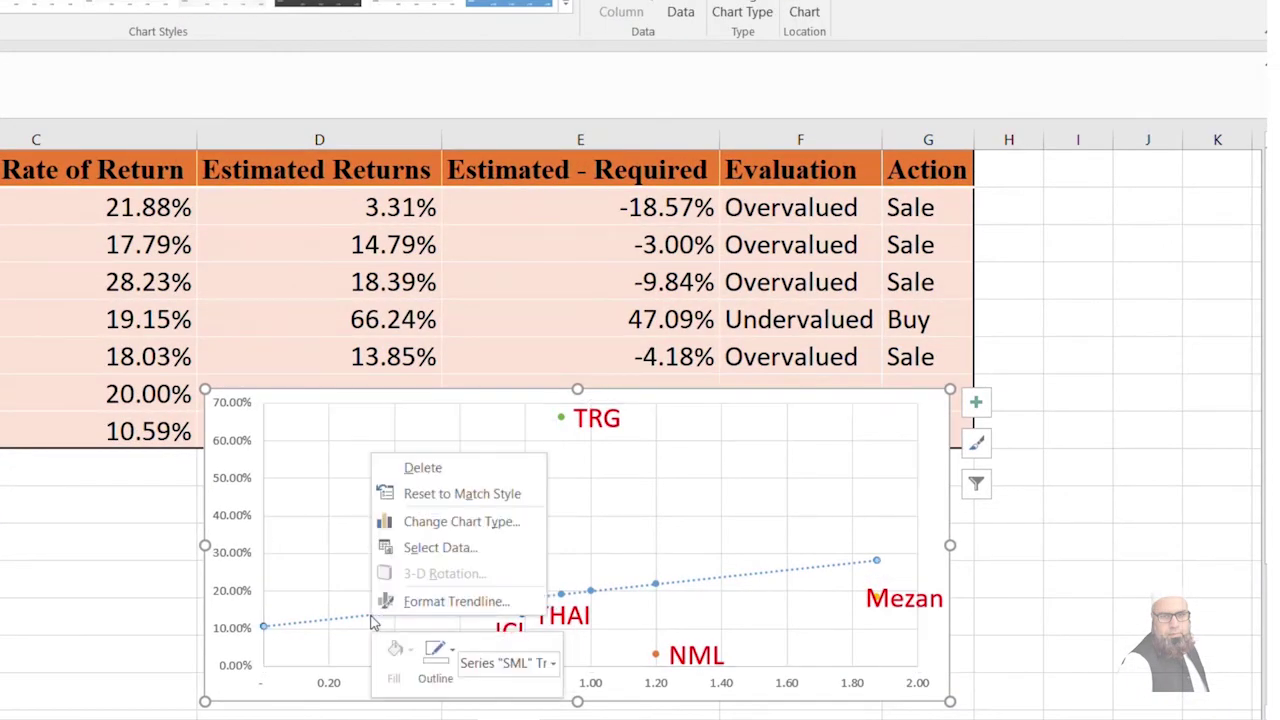
click(443, 601)
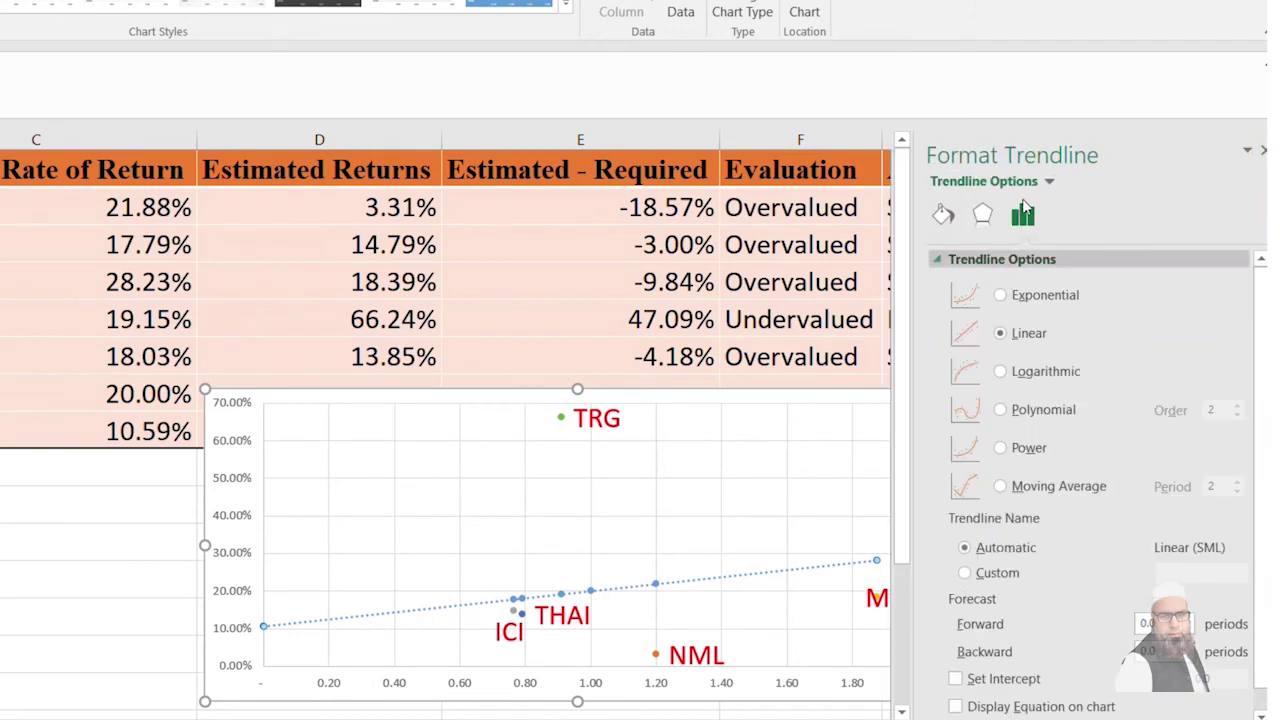
click(1050, 183)
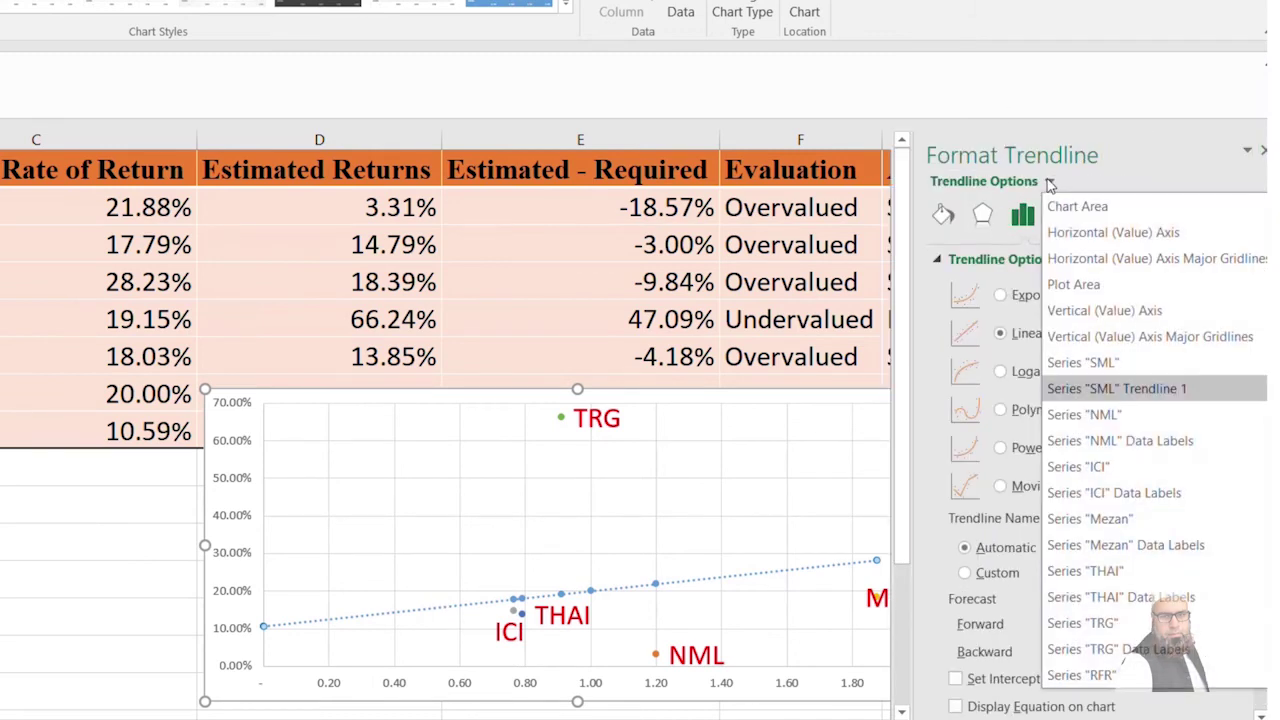
click(1103, 366)
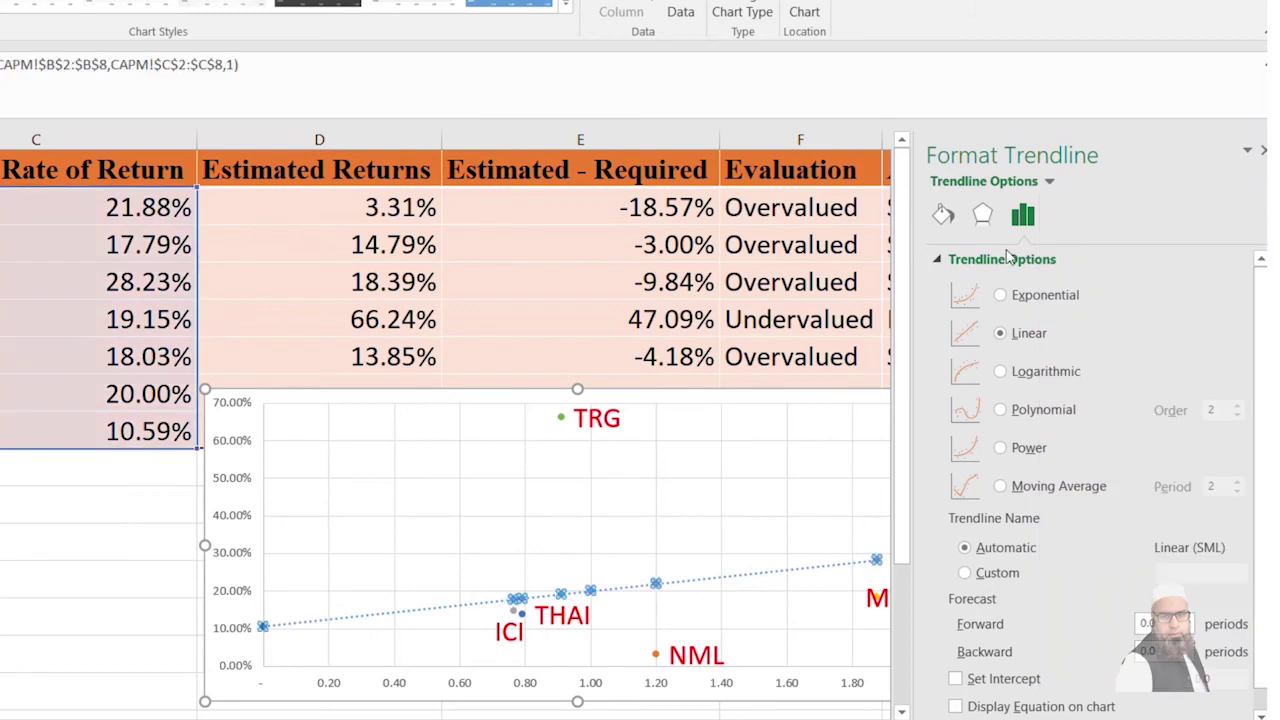
click(943, 216)
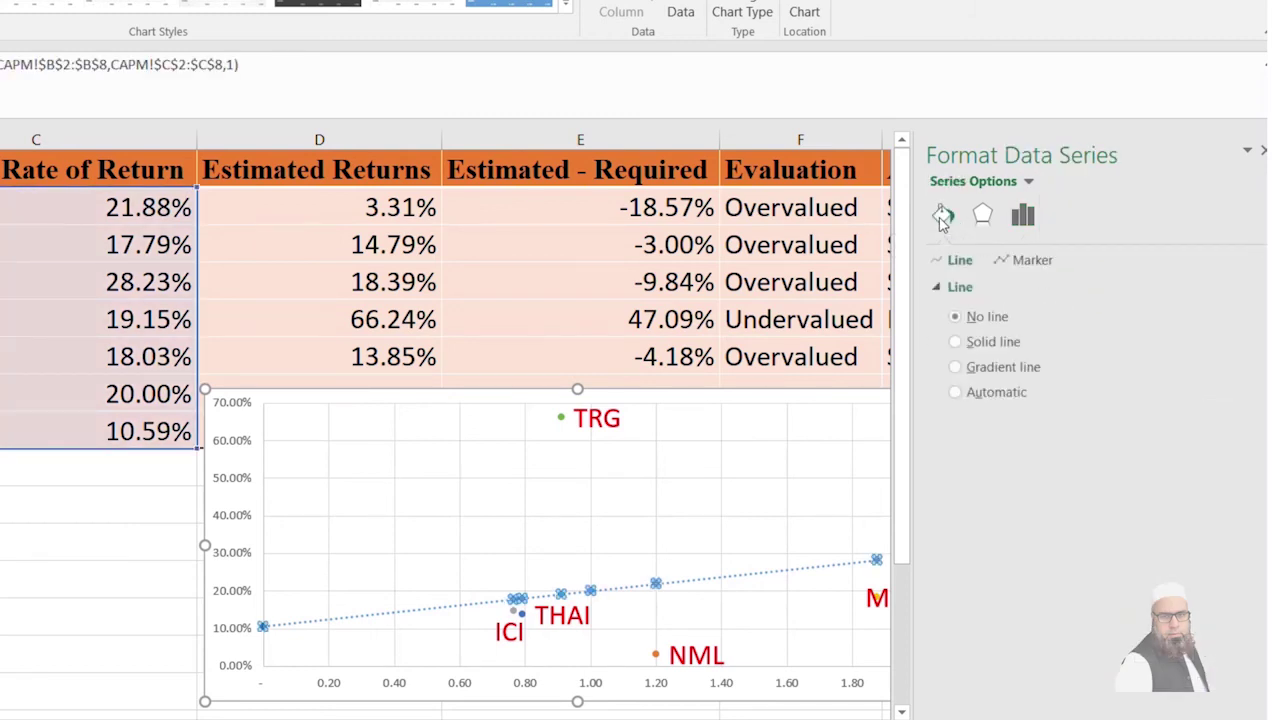
click(1013, 264)
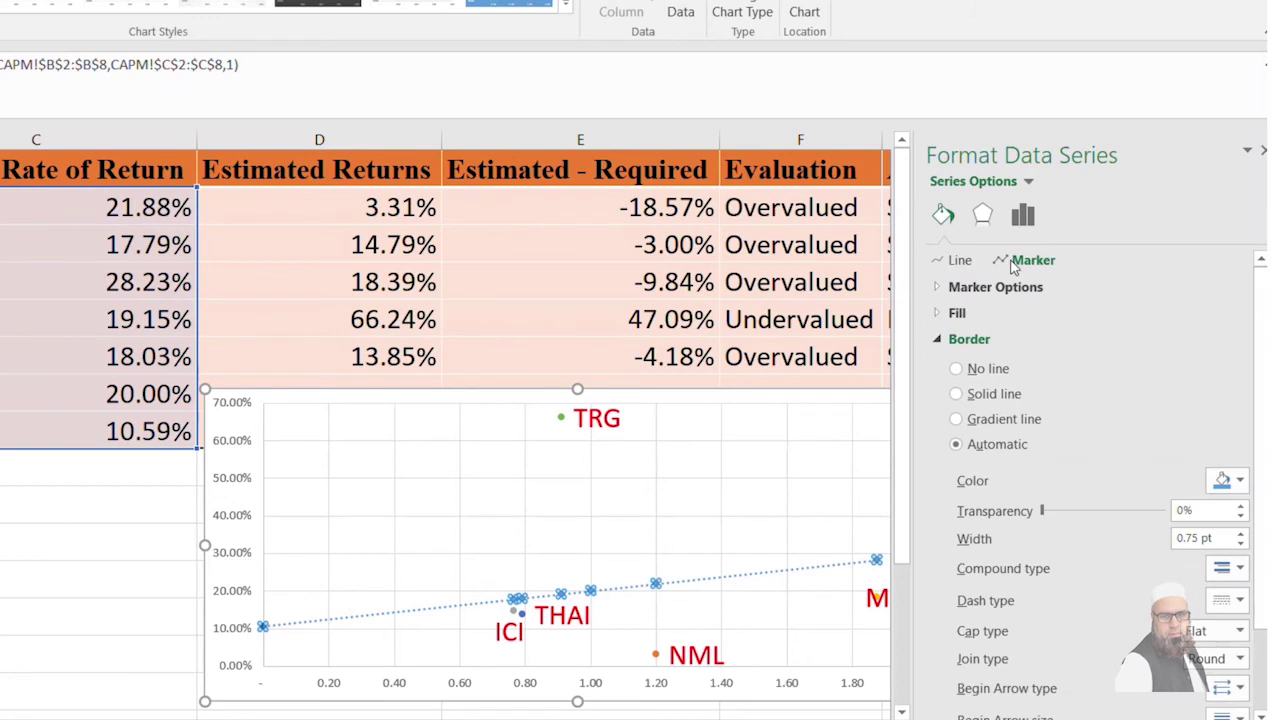
click(936, 289)
click(957, 341)
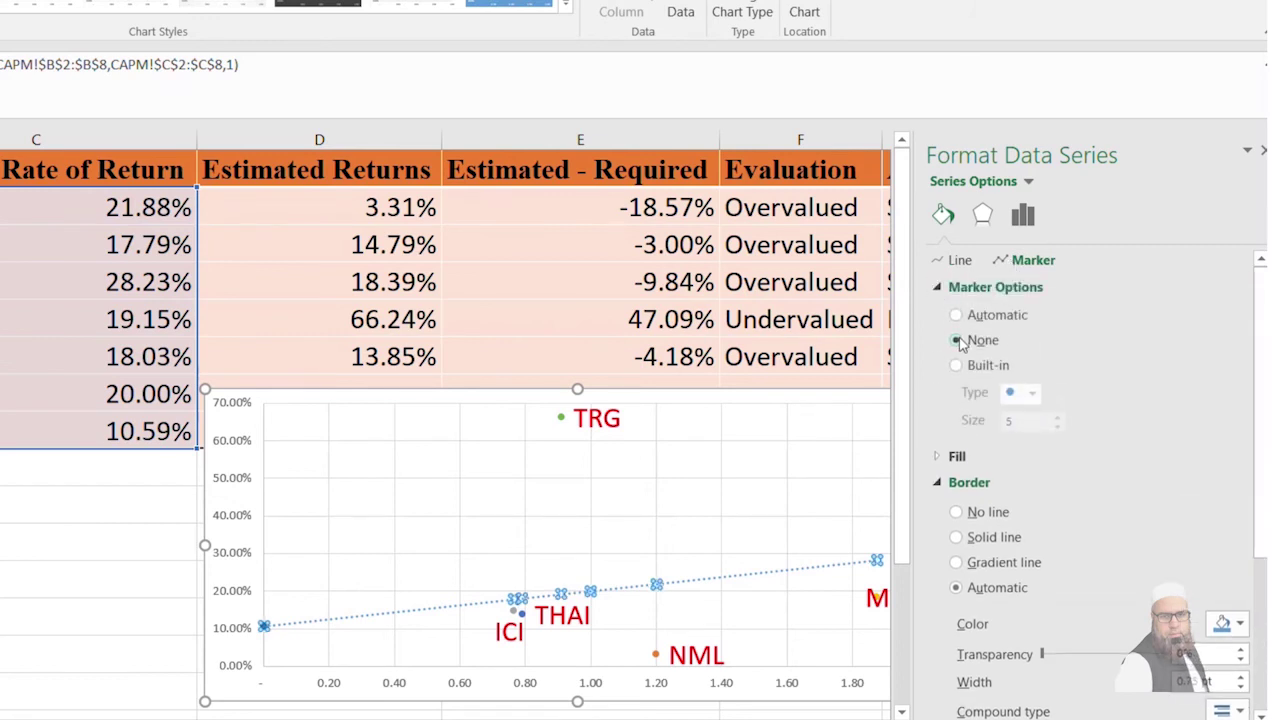
Give the SML series a solid line and close its formatting options.
click(960, 262)
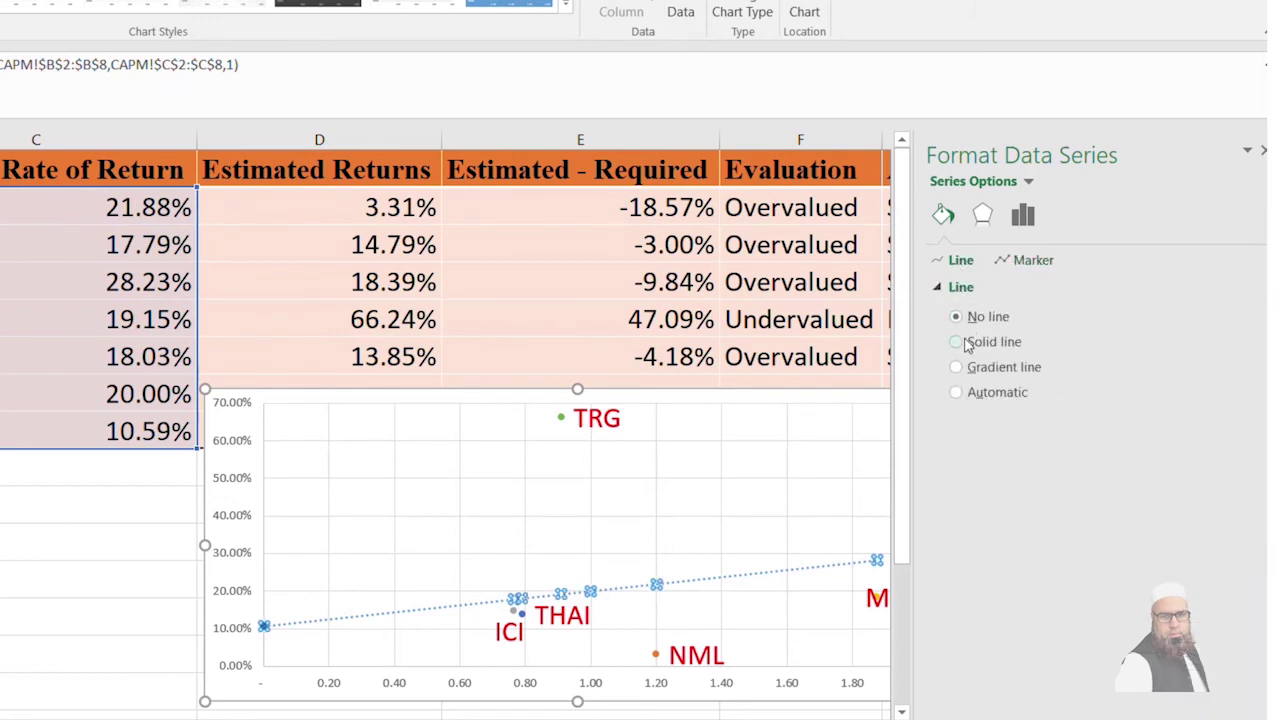
click(962, 341)
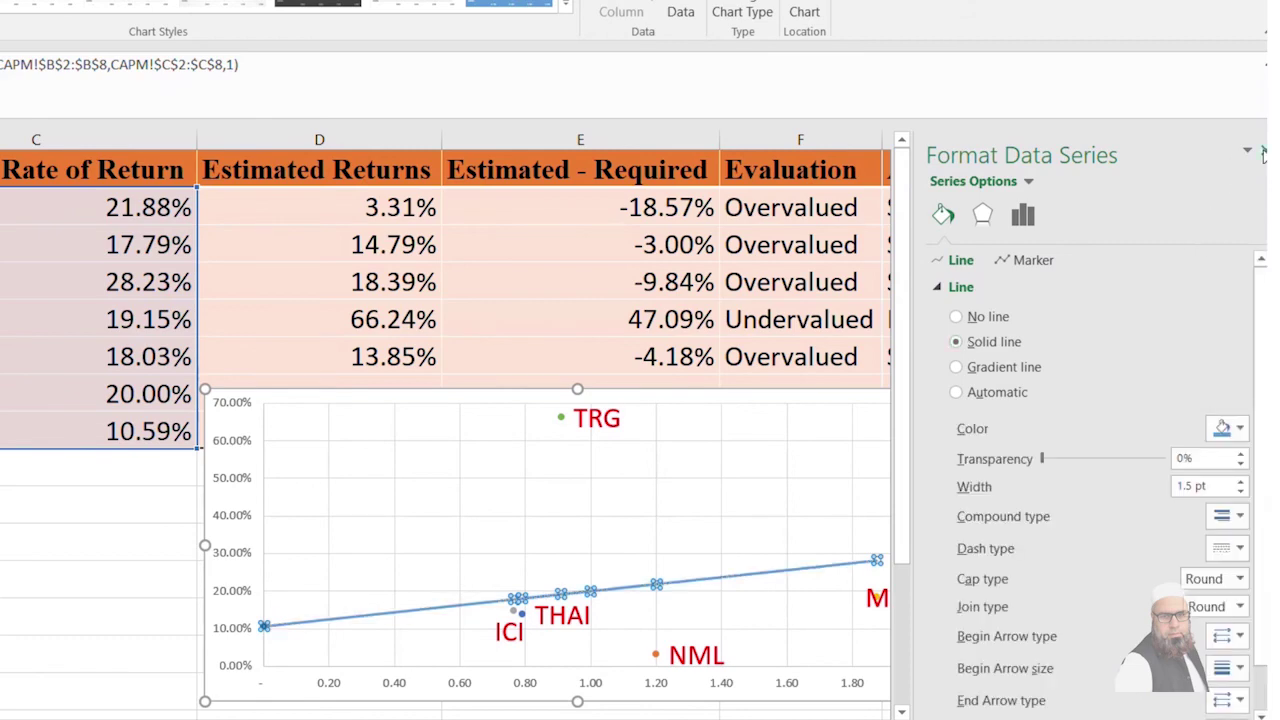
click(1263, 153)
click(1051, 474)
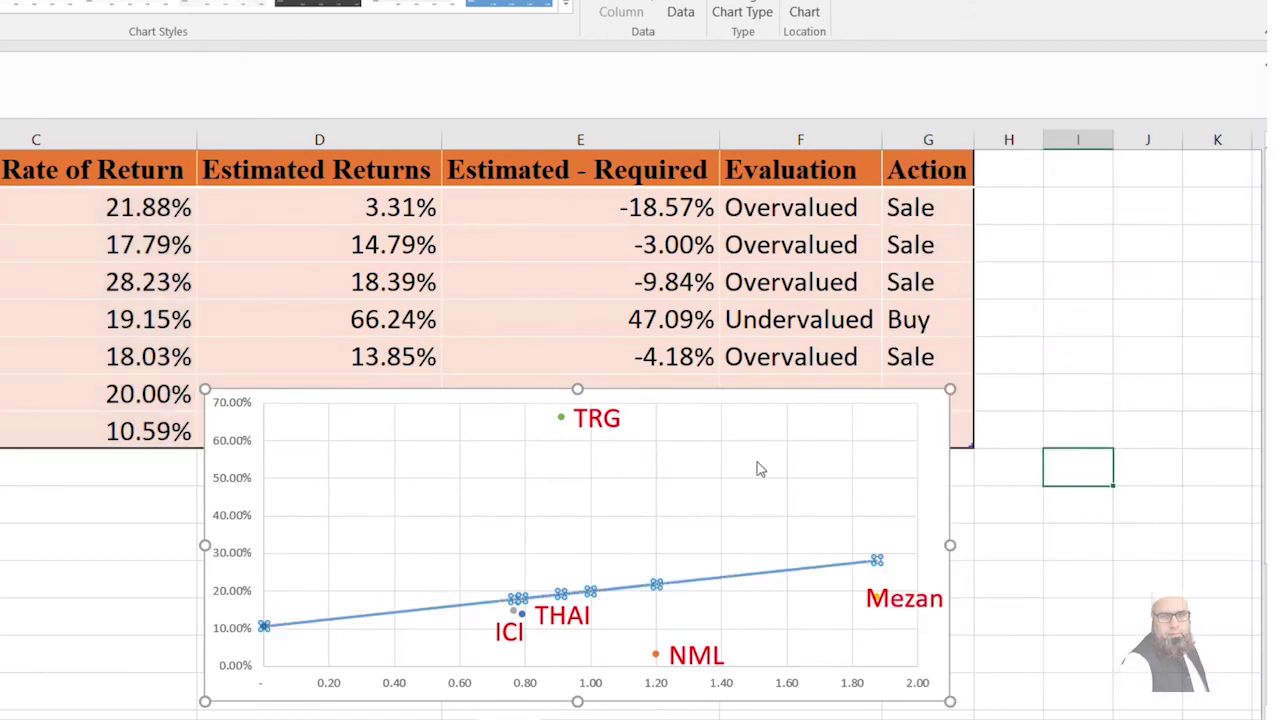
Enlarge the chart from its upper-left corner to the bottom of row 3 in column C, and nudge the plot area slightly up and left.
click(204, 389)
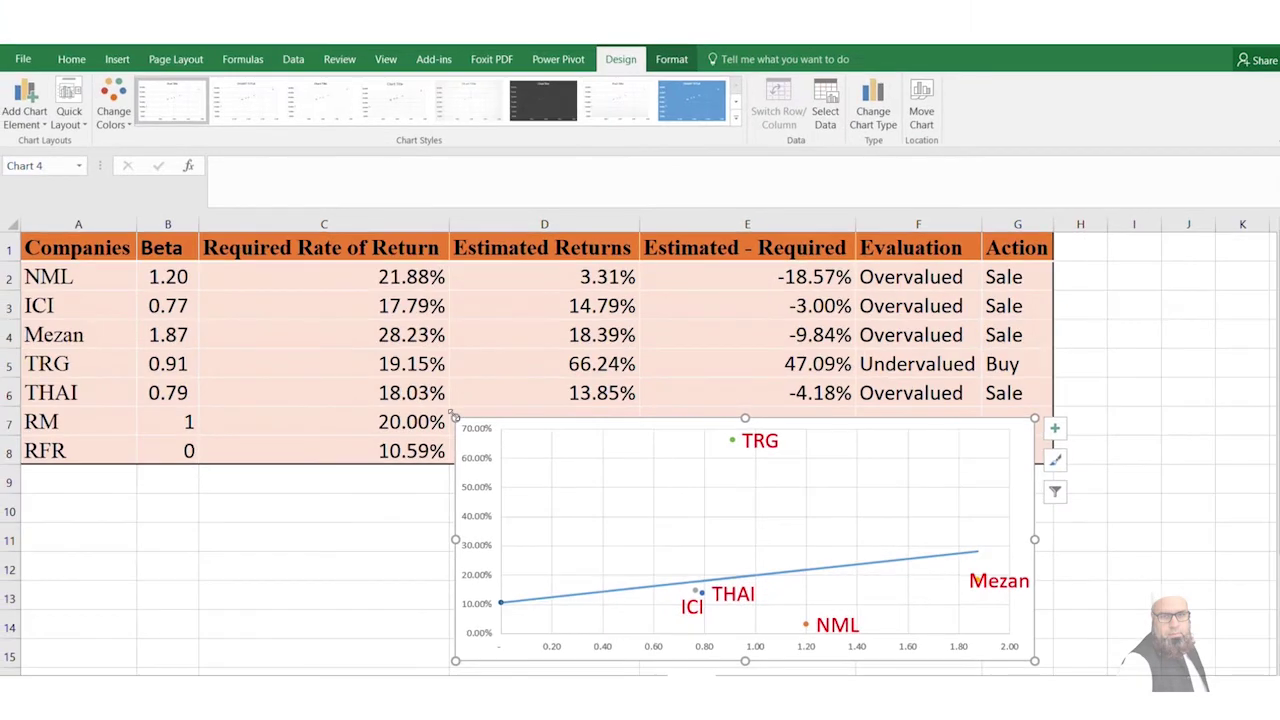
drag(455, 418, 249, 316)
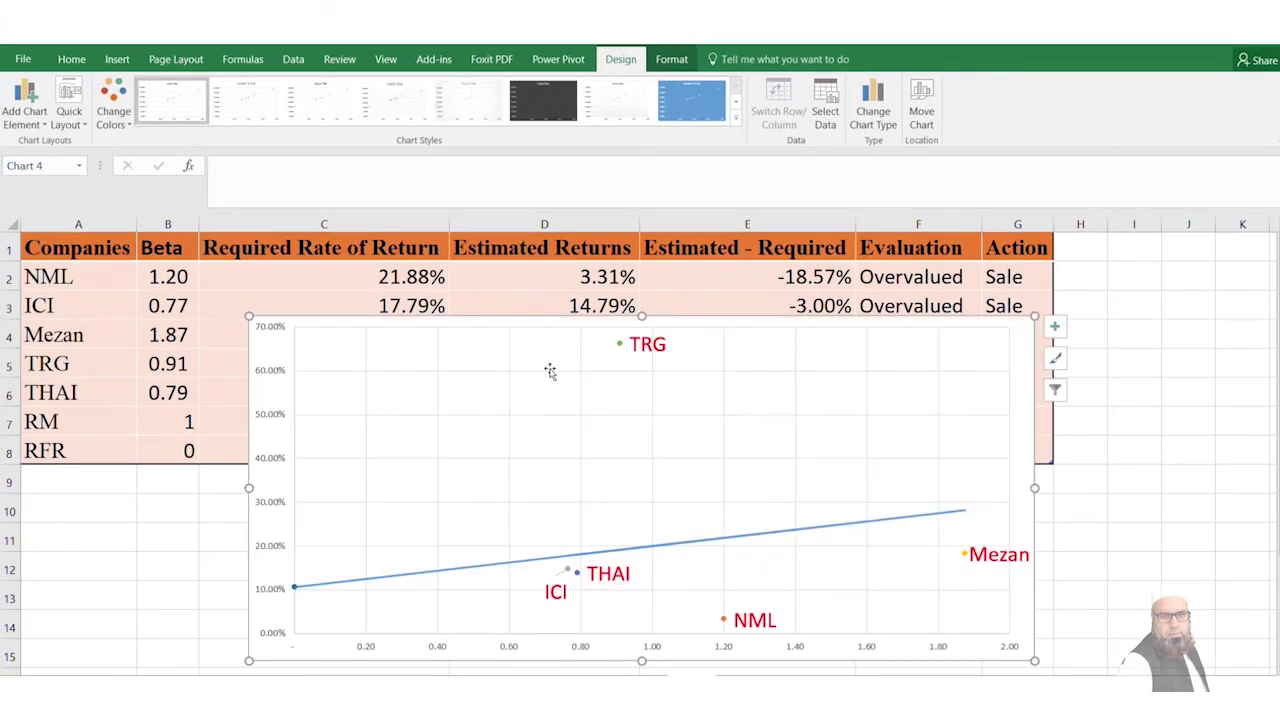
click(446, 362)
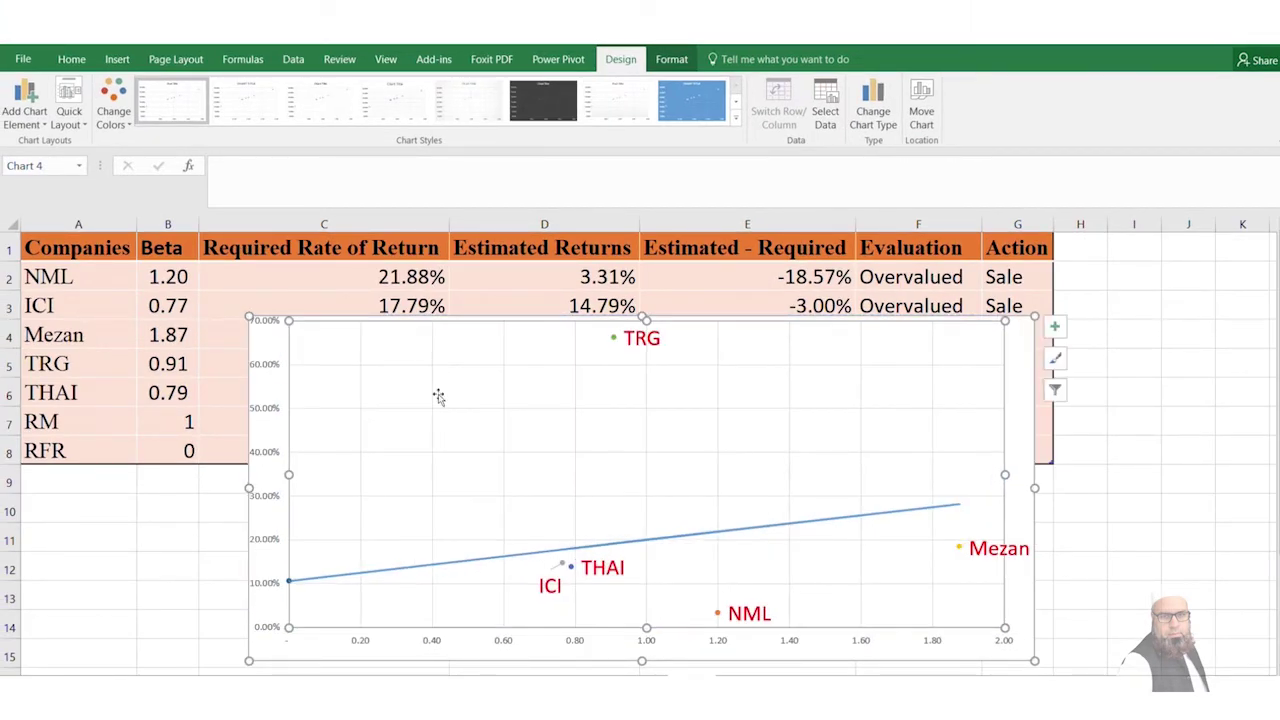
click(1122, 565)
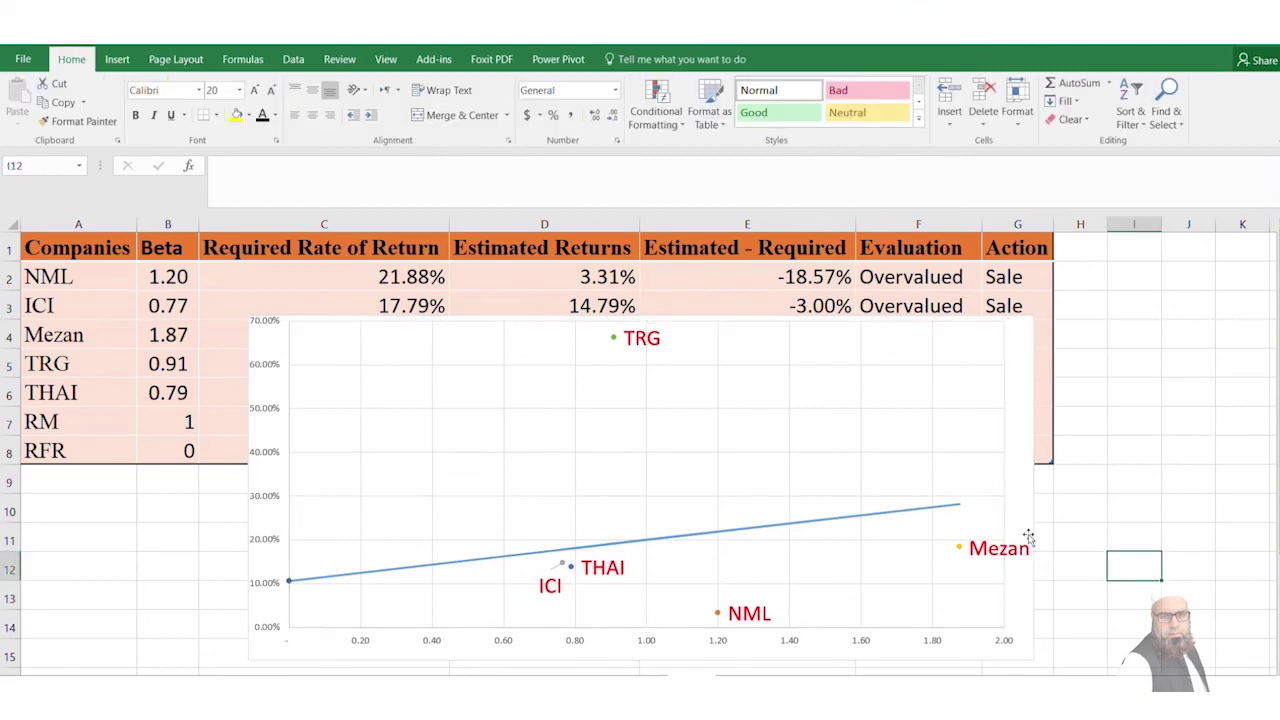
Move the chart up and left over columns A to E, leaving the Evaluation and Action columns uncovered.
click(1029, 537)
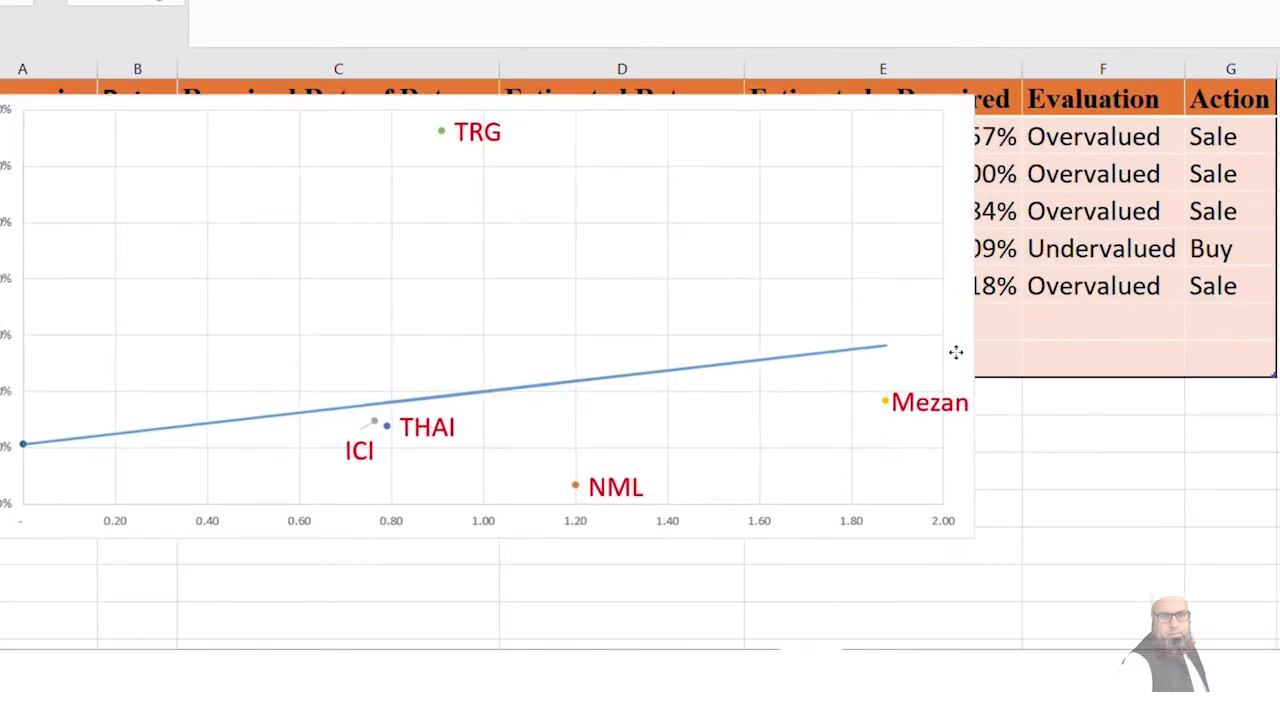
drag(956, 352, 994, 354)
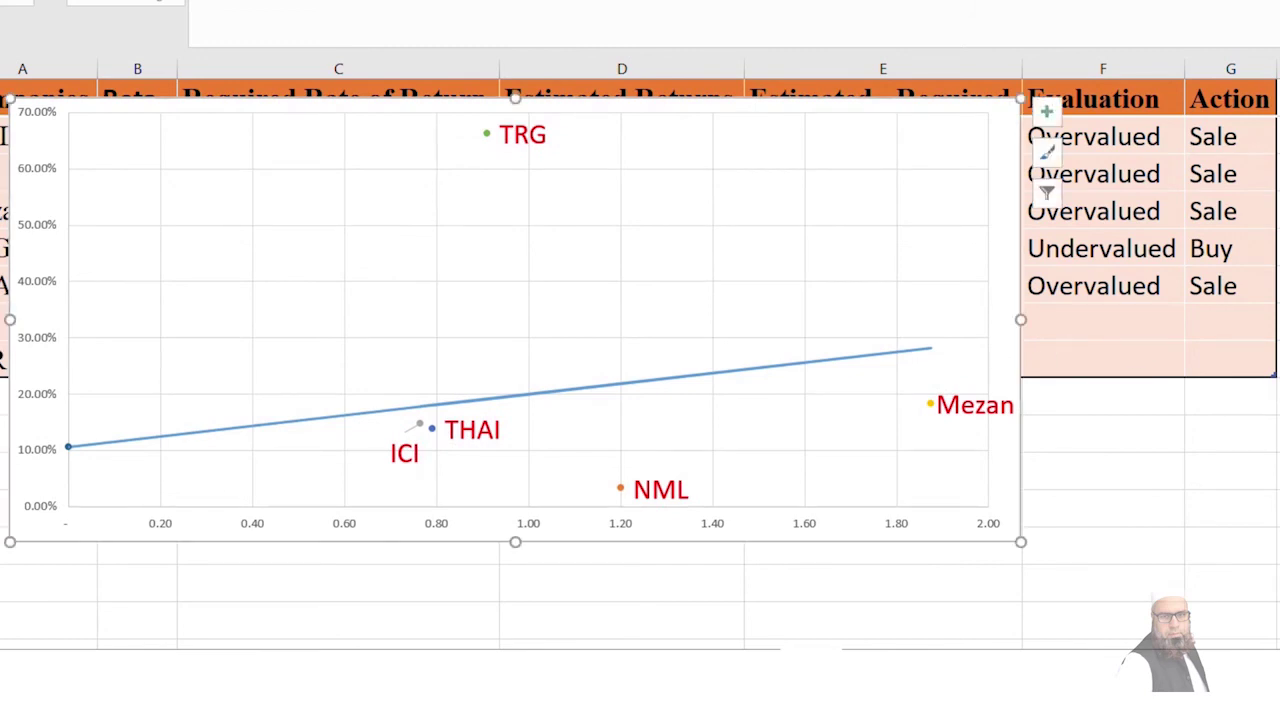
click(1277, 433)
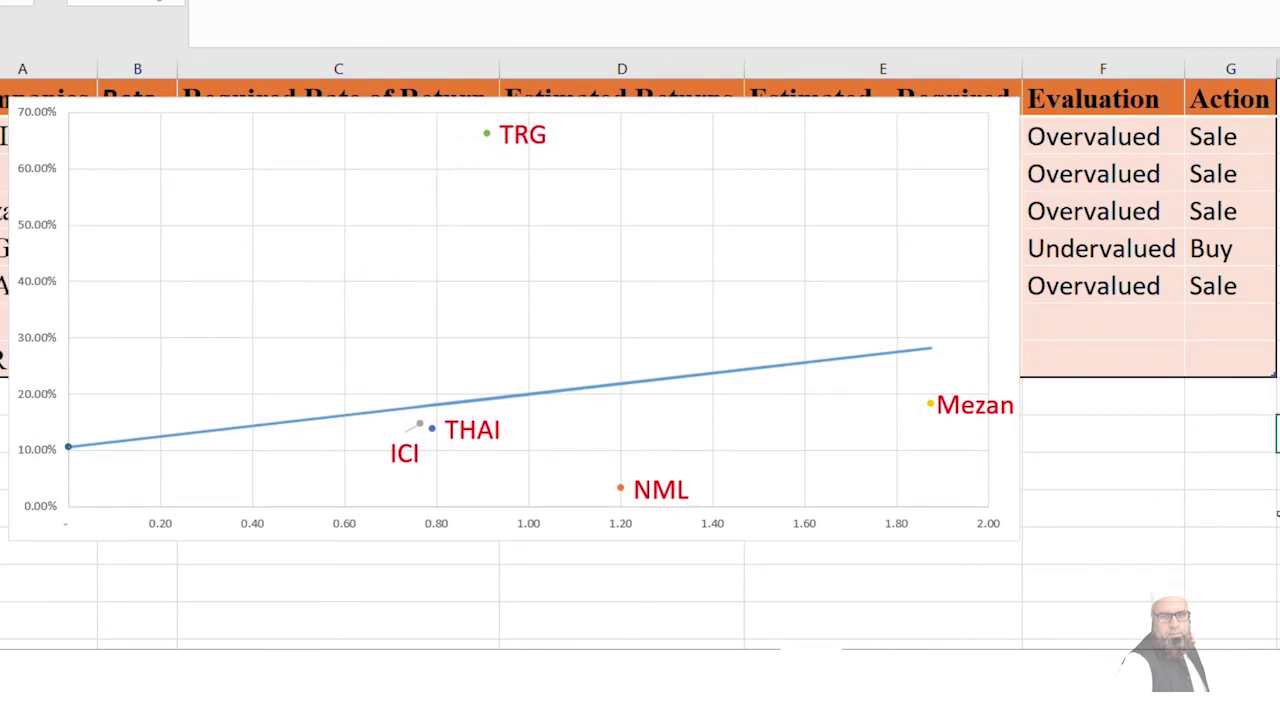